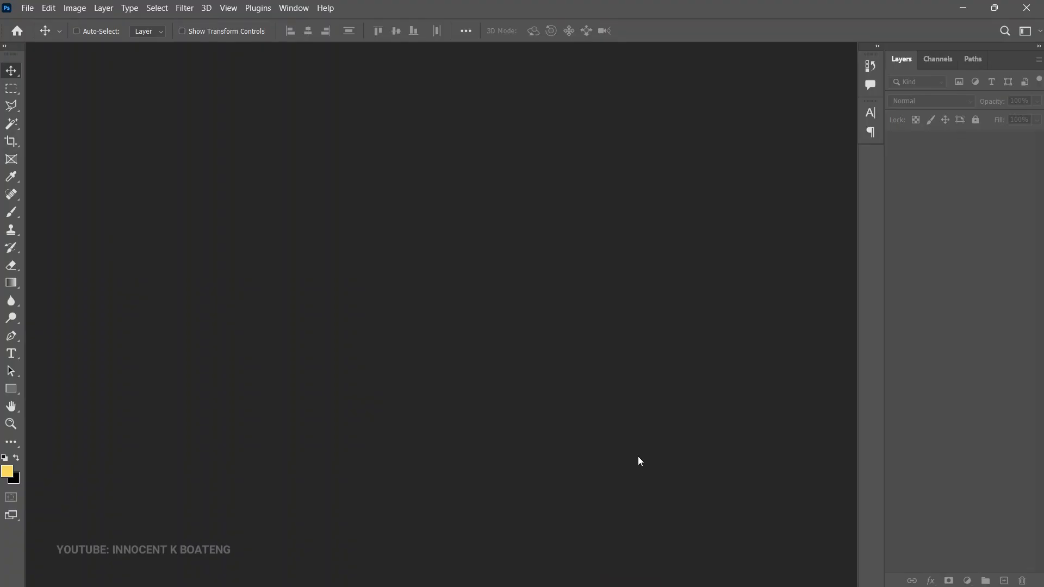
# Step: Create a new 4 x 4 inch document at 300 pixels/inch in RGB Color with a white background
pyautogui.hotkey('ctrl', 'n')
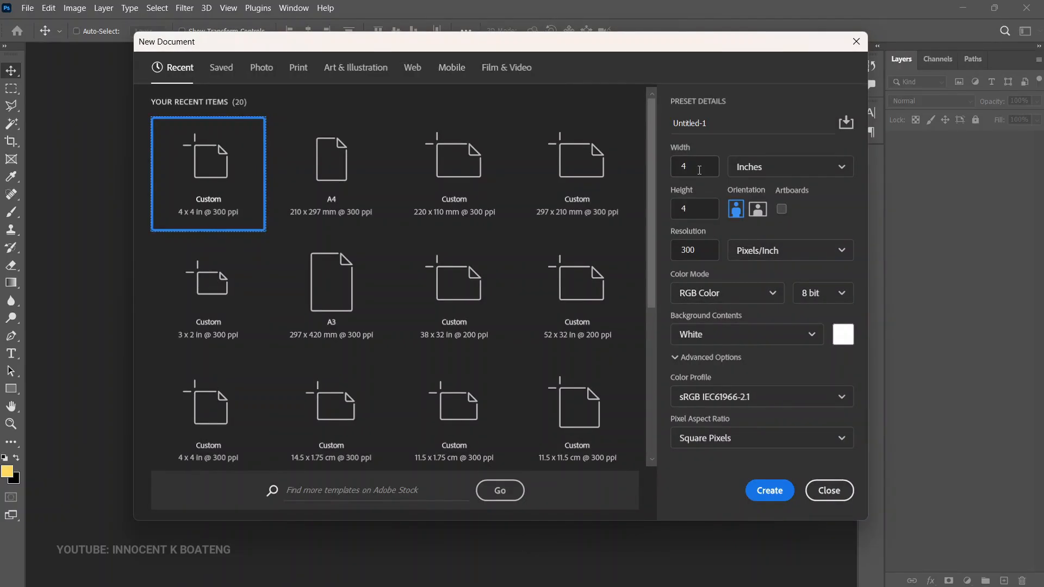
pyautogui.doubleClick(697, 166)
pyautogui.doubleClick(688, 211)
pyautogui.click(810, 168)
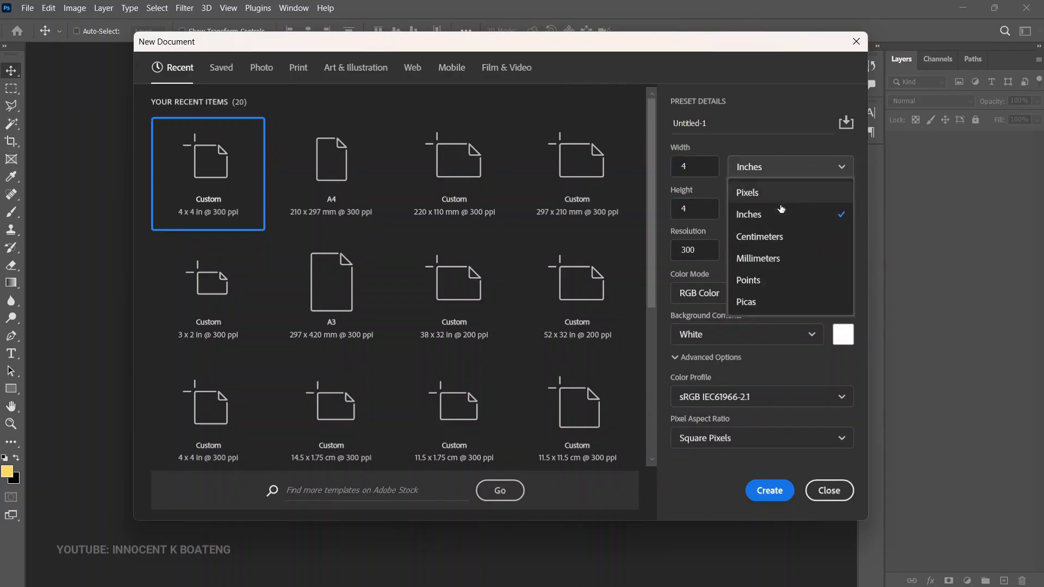
pyautogui.click(771, 212)
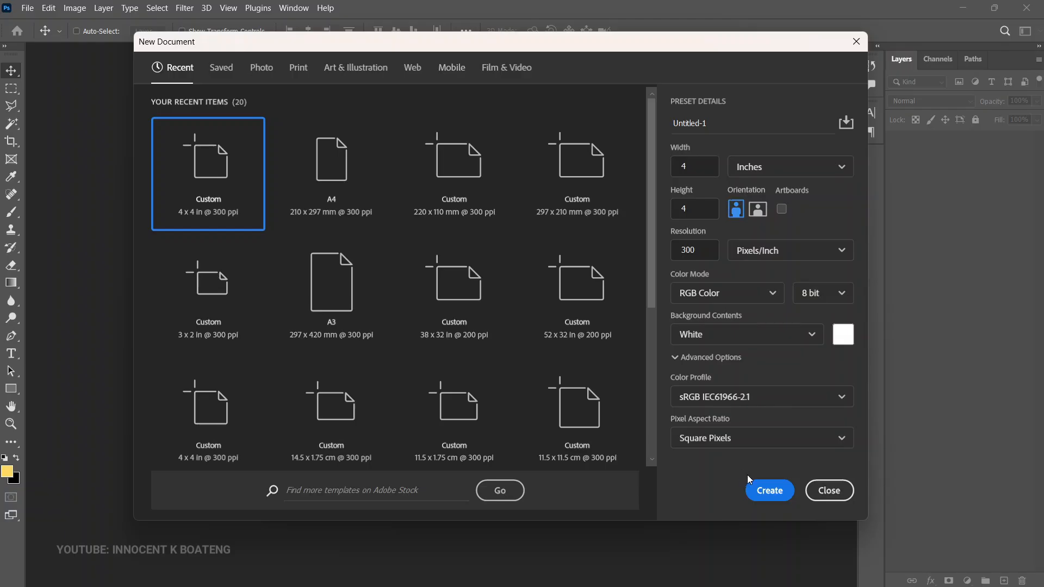
pyautogui.click(775, 491)
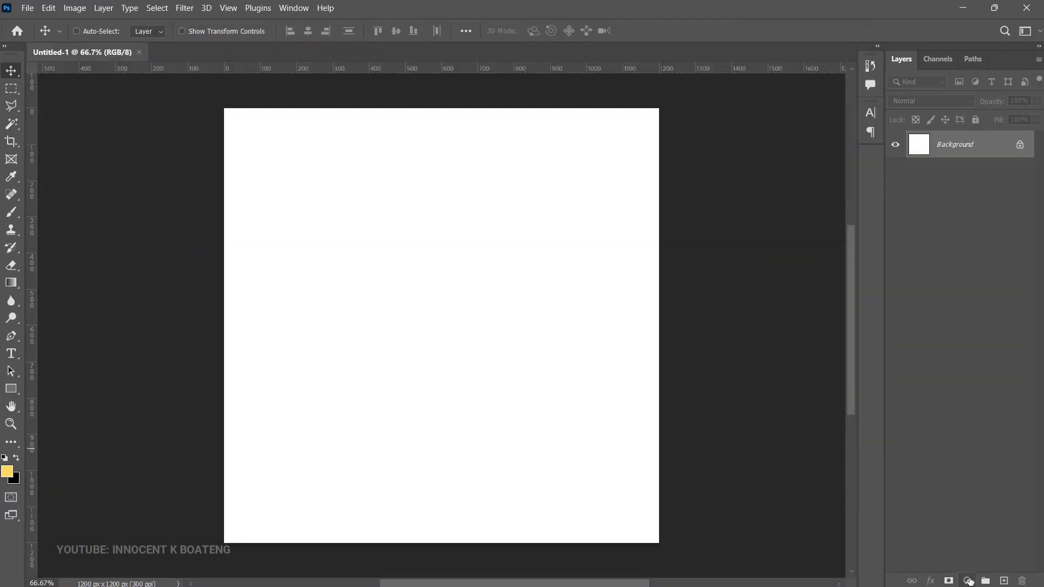
# Step: Add a Gradient fill layer using the dark navy to bright blue preset gradient
pyautogui.click(970, 582)
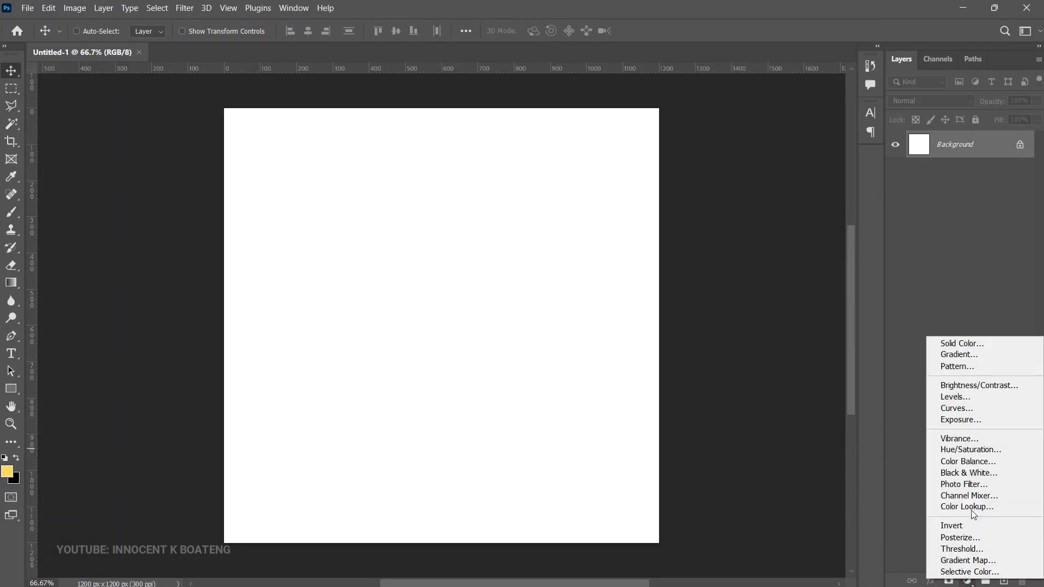
pyautogui.click(961, 357)
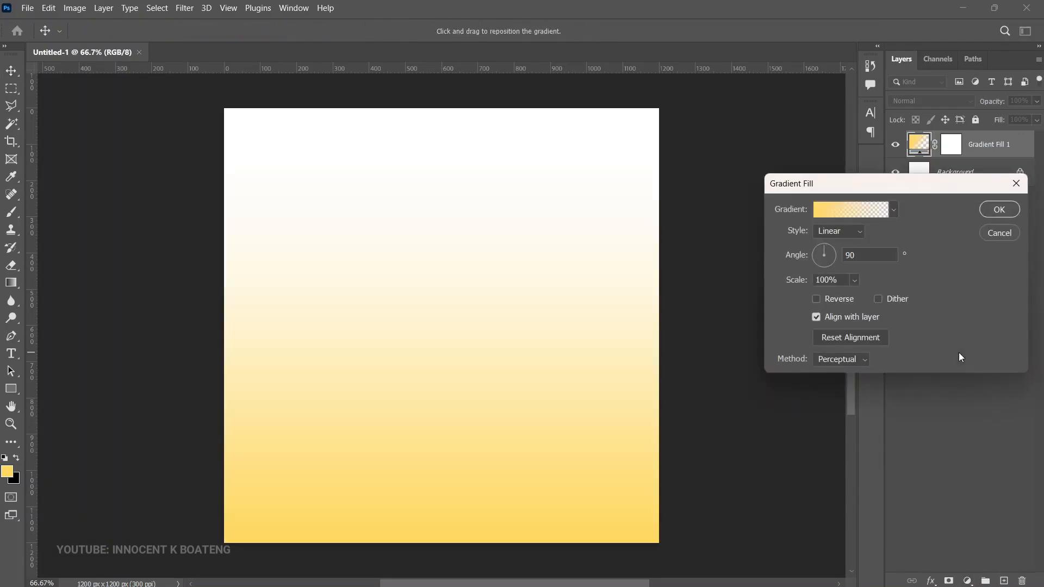
pyautogui.click(841, 211)
pyautogui.scroll(-3, 844, 212)
pyautogui.scroll(-1, 844, 212)
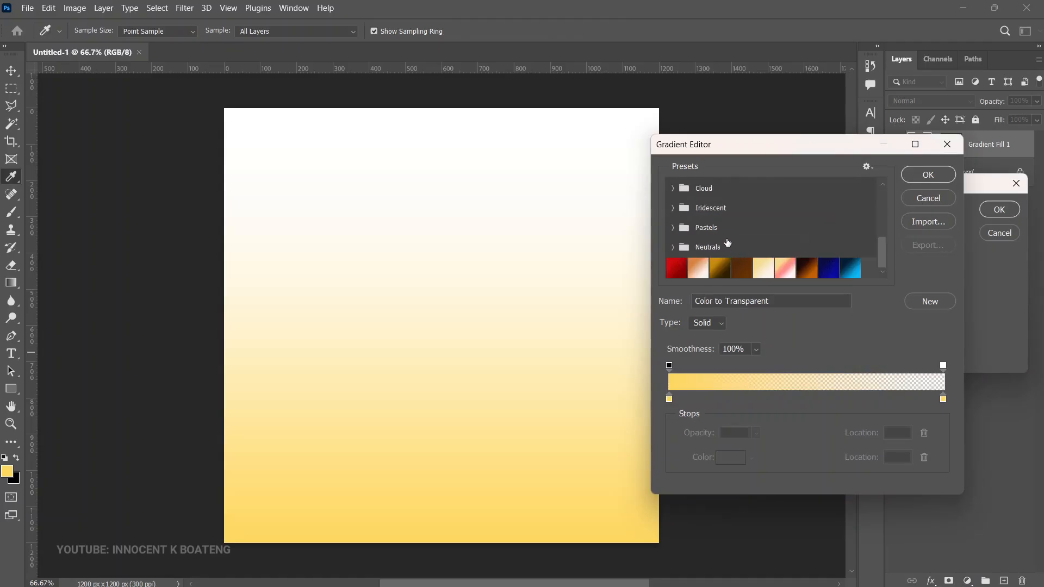
pyautogui.scroll(2, 718, 229)
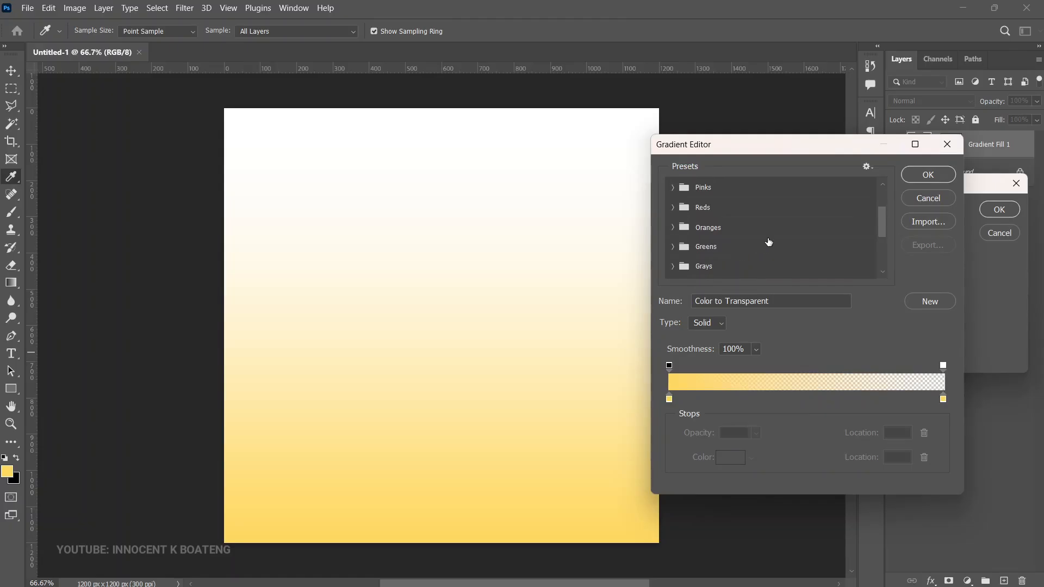
pyautogui.scroll(-3, 787, 215)
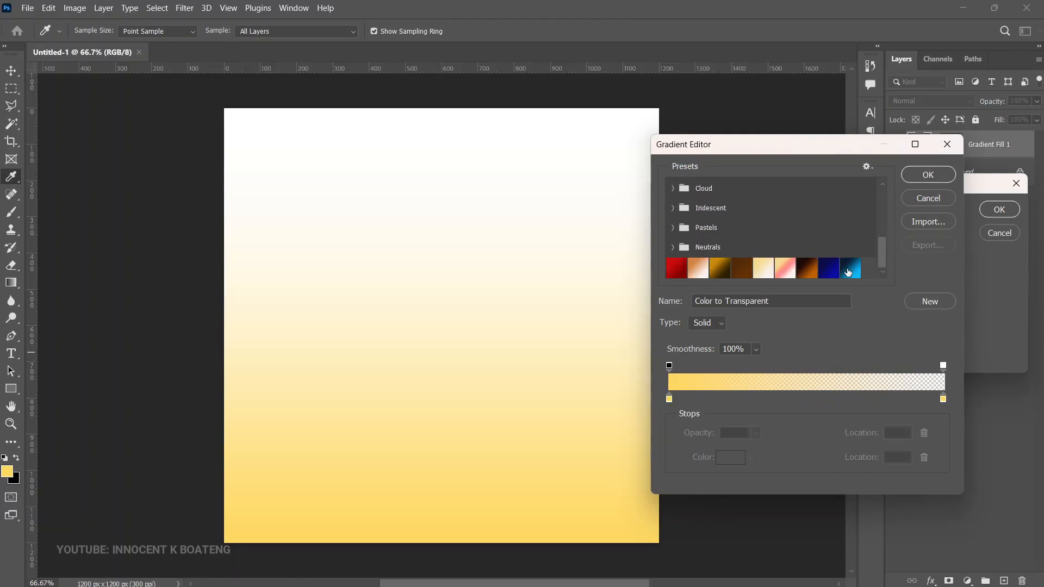
pyautogui.click(849, 272)
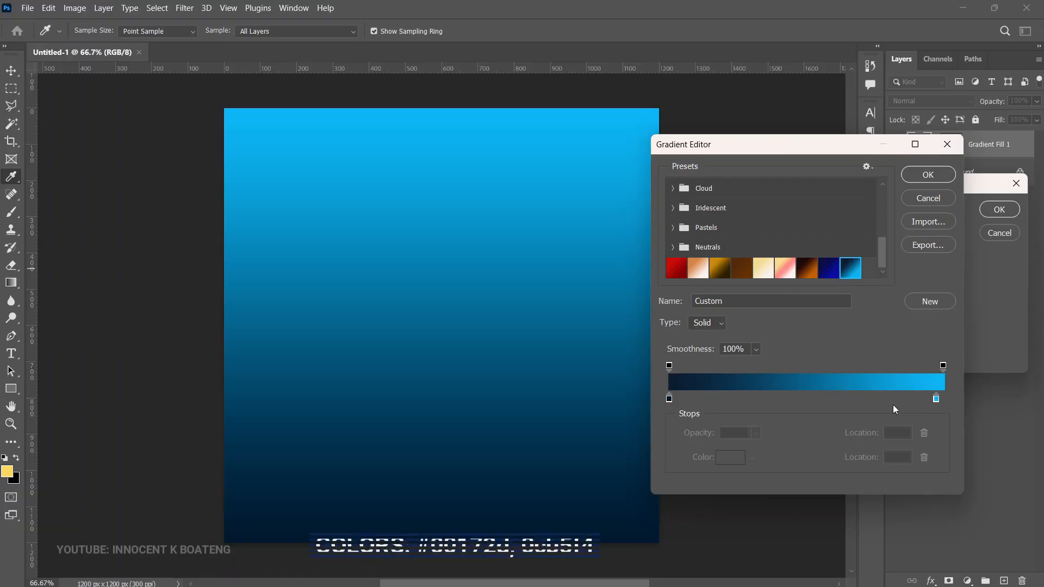
pyautogui.click(931, 179)
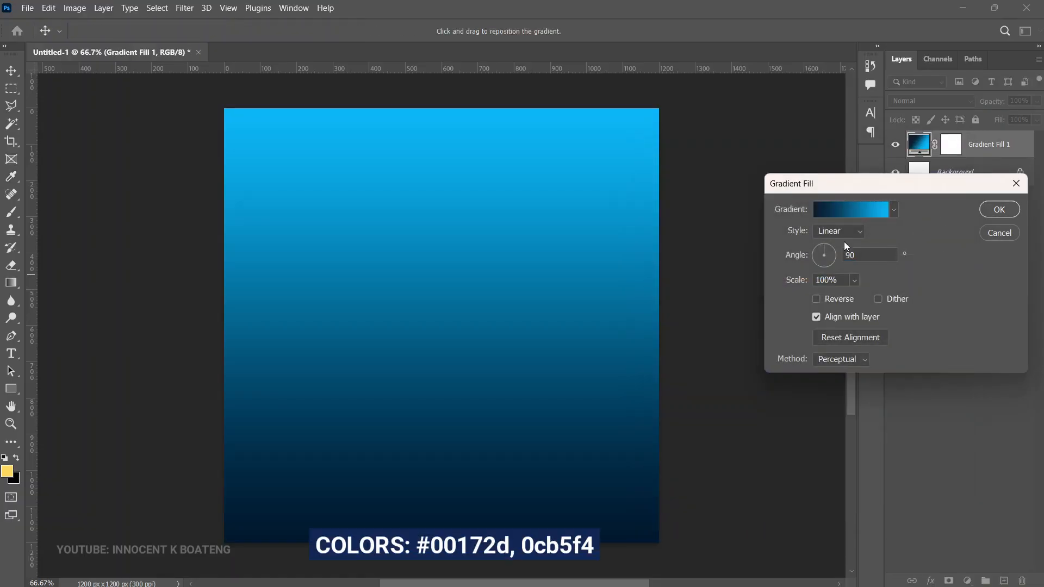
# Step: Make the gradient fill Radial and reversed, with its bright centre moved up into the upper part of the canvas
pyautogui.click(834, 230)
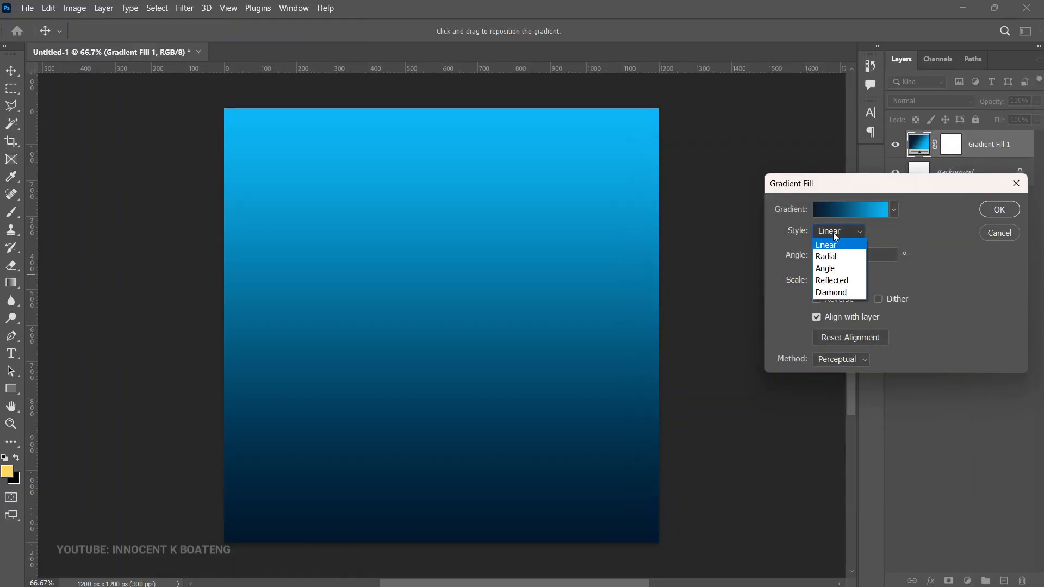
pyautogui.click(835, 257)
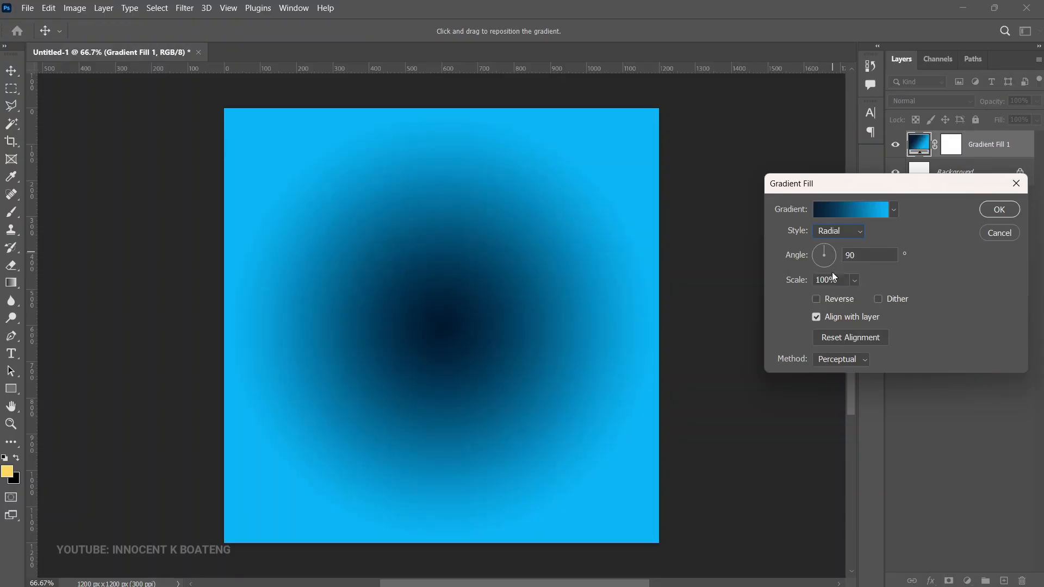
pyautogui.click(817, 298)
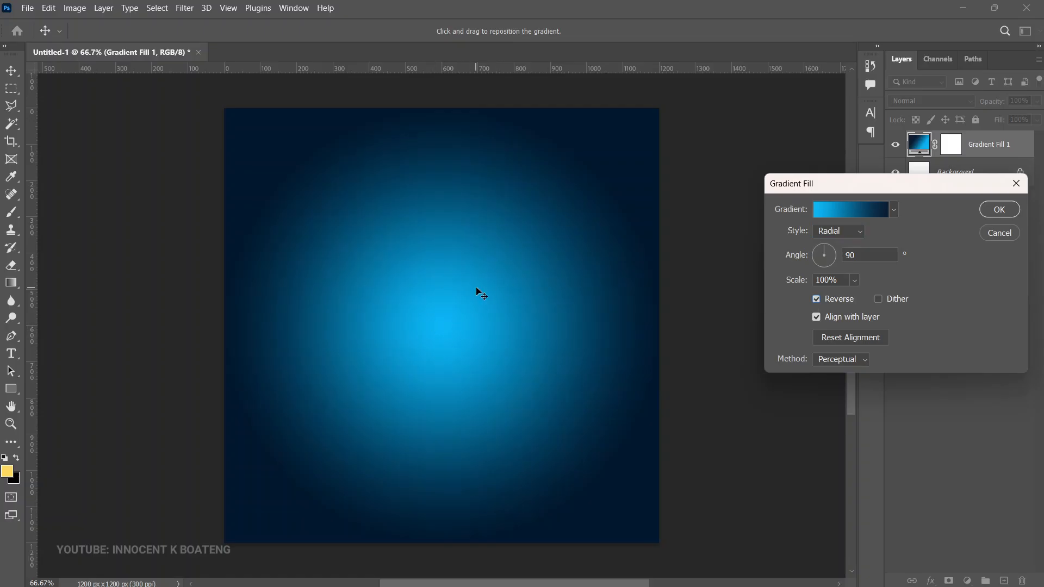
pyautogui.moveTo(478, 295); pyautogui.dragTo(482, 207)
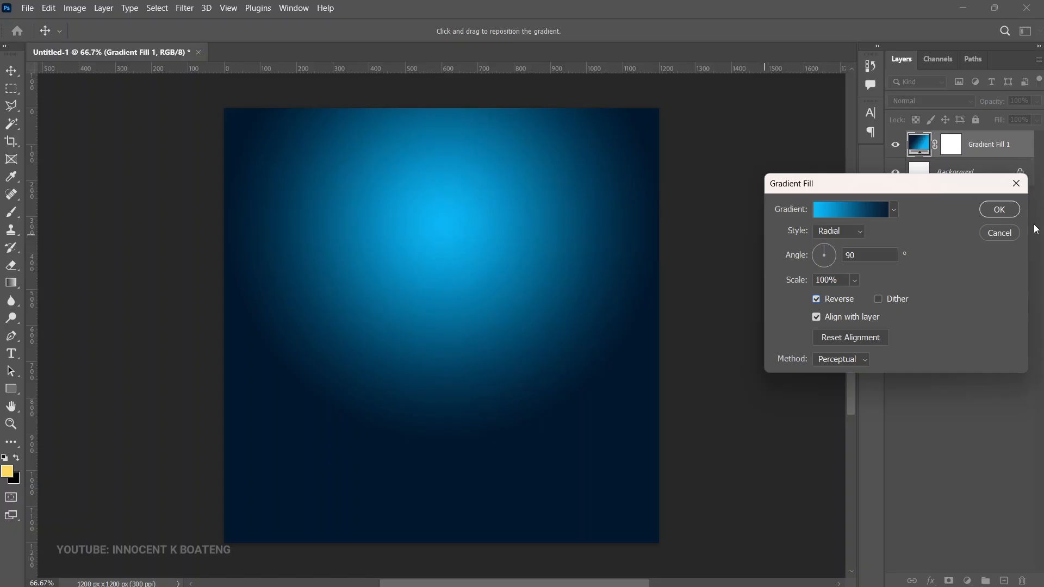
pyautogui.click(1000, 210)
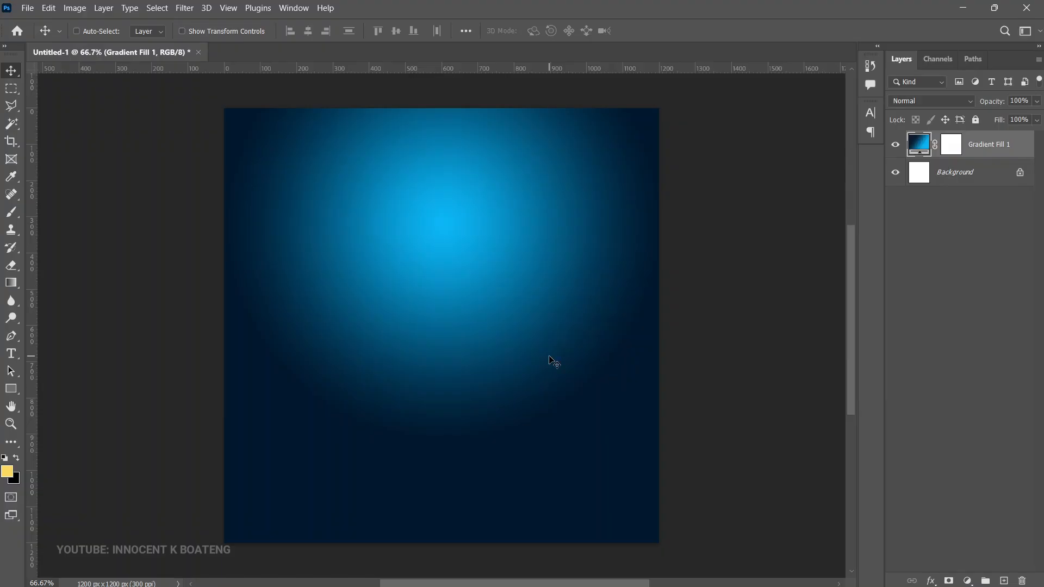
# Step: Place the image "fad bg 2" as an embedded file and rasterize its layer
pyautogui.click(27, 8)
pyautogui.click(82, 254)
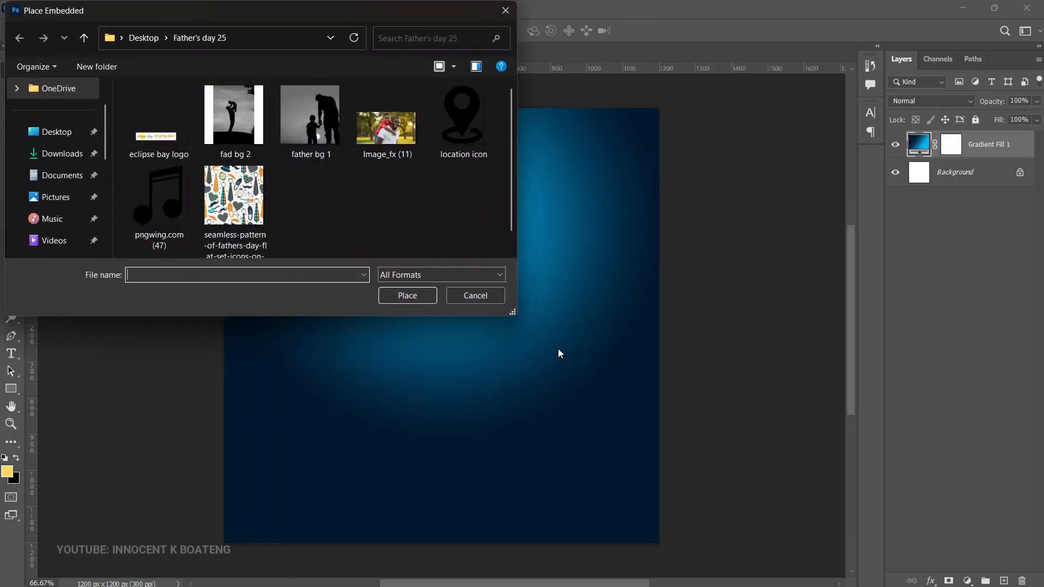
pyautogui.doubleClick(251, 138)
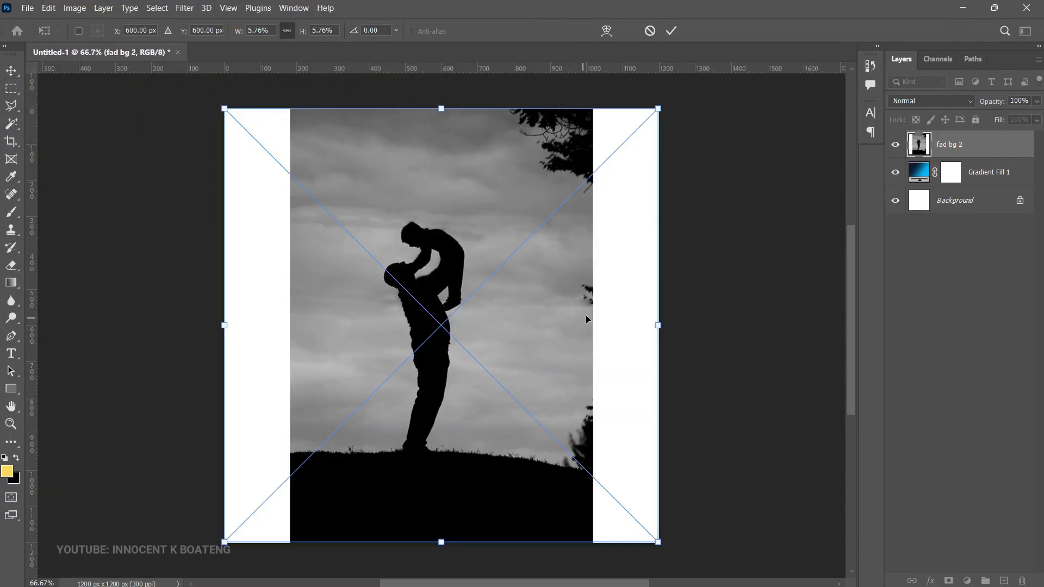
pyautogui.press('Return')
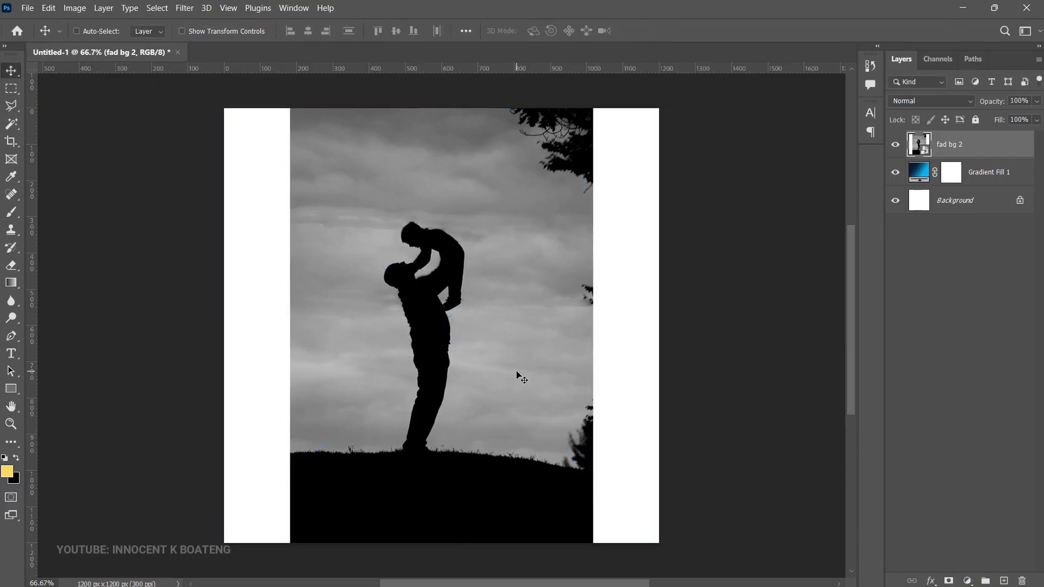
pyautogui.rightClick(968, 144)
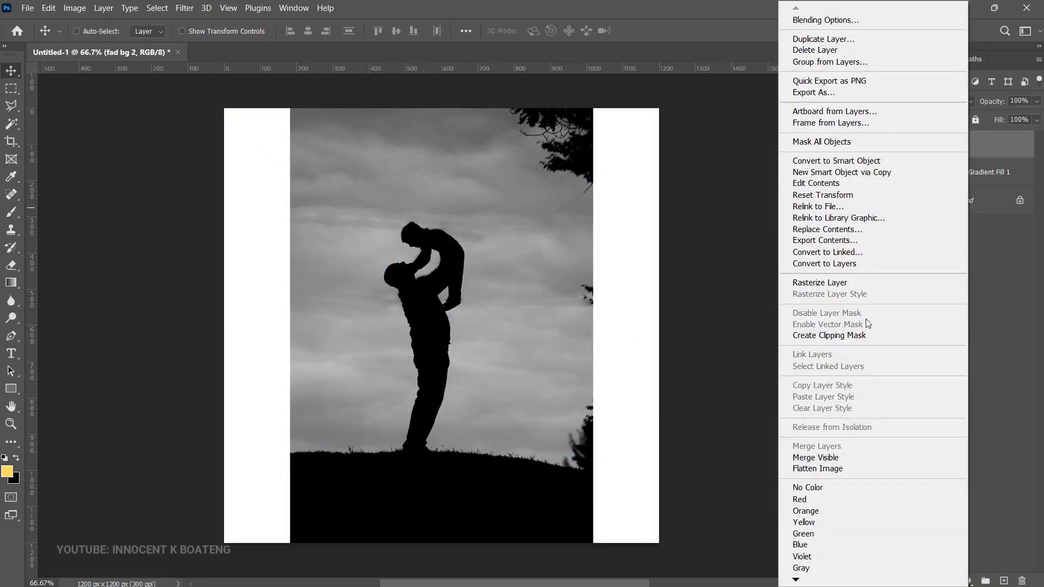
pyautogui.click(847, 279)
# Step: Delete the white strips on both sides of the fad bg 2 photo and desaturate the layer
pyautogui.click(11, 88)
pyautogui.moveTo(225, 109); pyautogui.dragTo(290, 550)
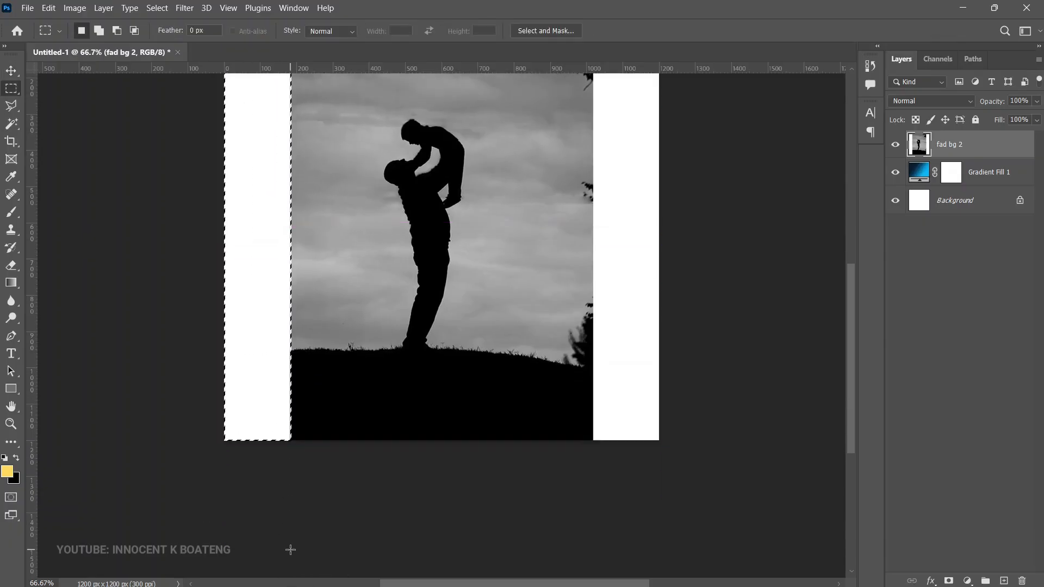
pyautogui.press('Delete')
pyautogui.scroll(4, 672, 485)
pyautogui.moveTo(669, 530); pyautogui.dragTo(598, 108)
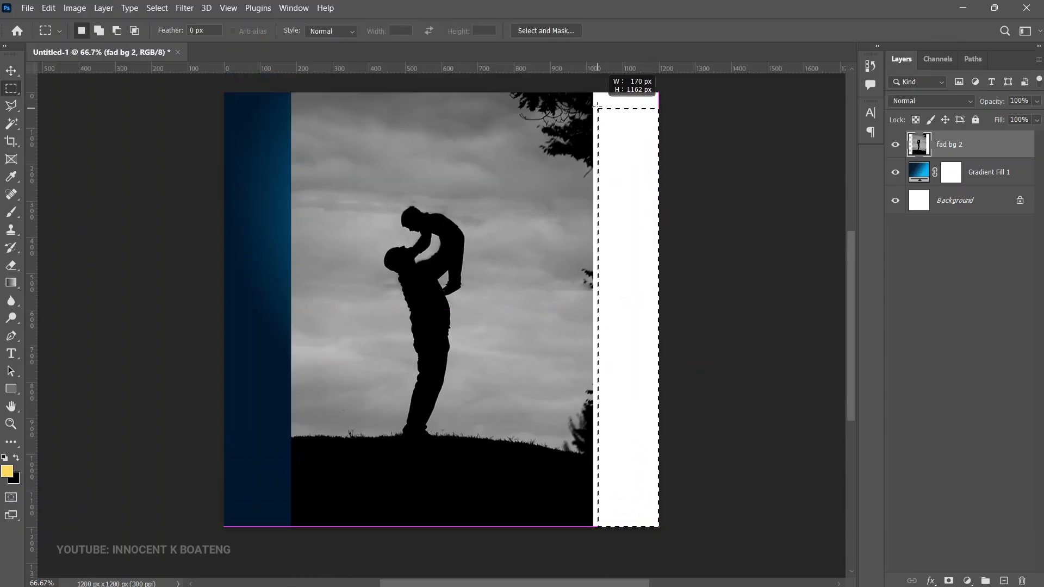
pyautogui.press('Delete')
pyautogui.hotkey('ctrl', 'd')
pyautogui.press('v')
pyautogui.hotkey('ctrl', 'shift', 'u')
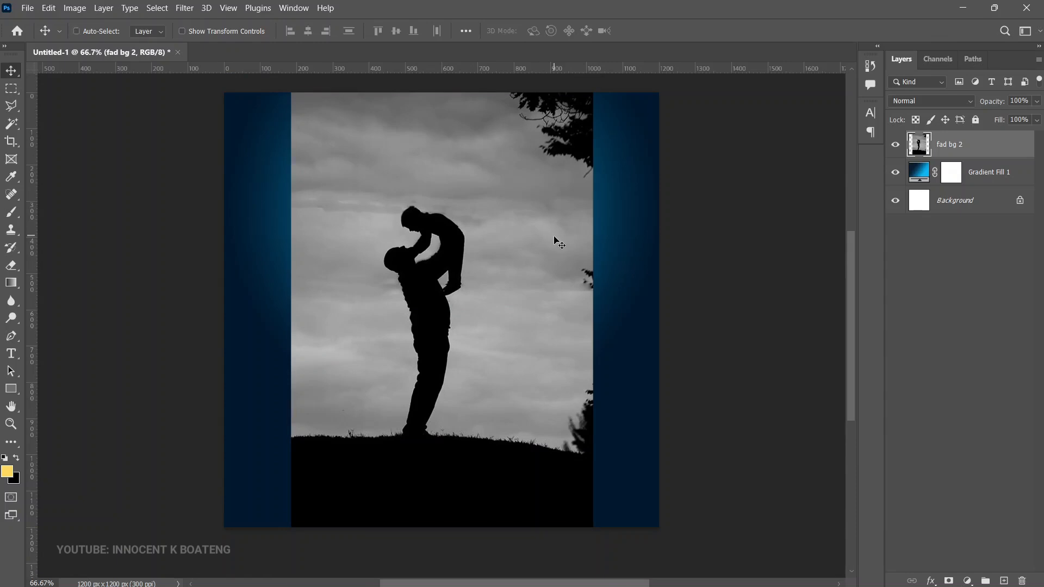
# Step: Scale down the fad bg 2 photo and position it over the upper-left part of the canvas
pyautogui.moveTo(543, 229); pyautogui.dragTo(456, 201)
pyautogui.hotkey('ctrl', 't')
pyautogui.moveTo(507, 505); pyautogui.dragTo(434, 399)
pyautogui.moveTo(391, 313)
pyautogui.mouseDown()
pyautogui.moveTo(393, 335)
pyautogui.moveTo(394, 321)
pyautogui.mouseUp()
pyautogui.press('Return')
# Step: Set the blend mode of the fad bg 2 layer to Soft Light
pyautogui.click(938, 100)
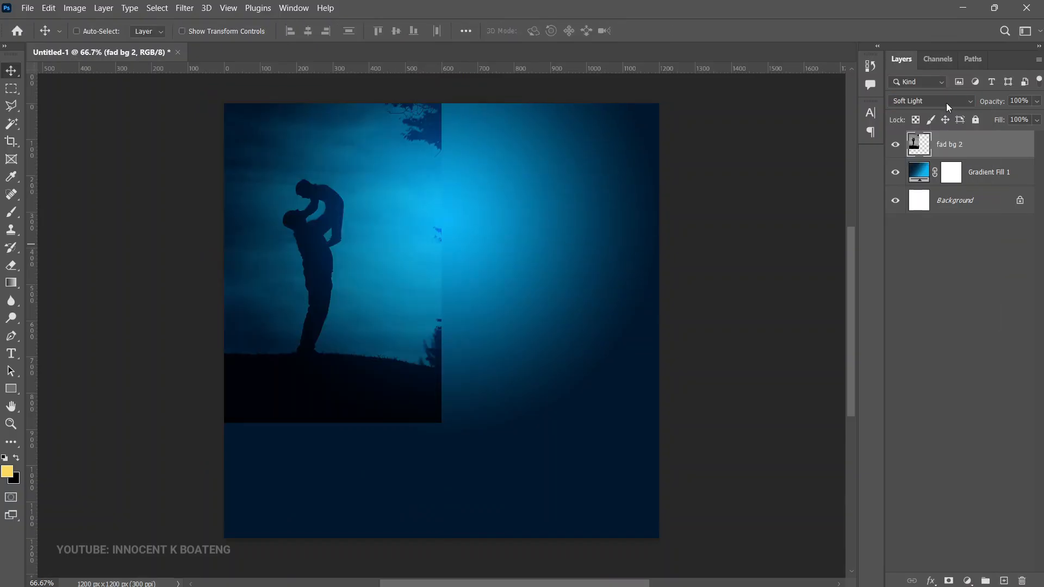
pyautogui.click(946, 103)
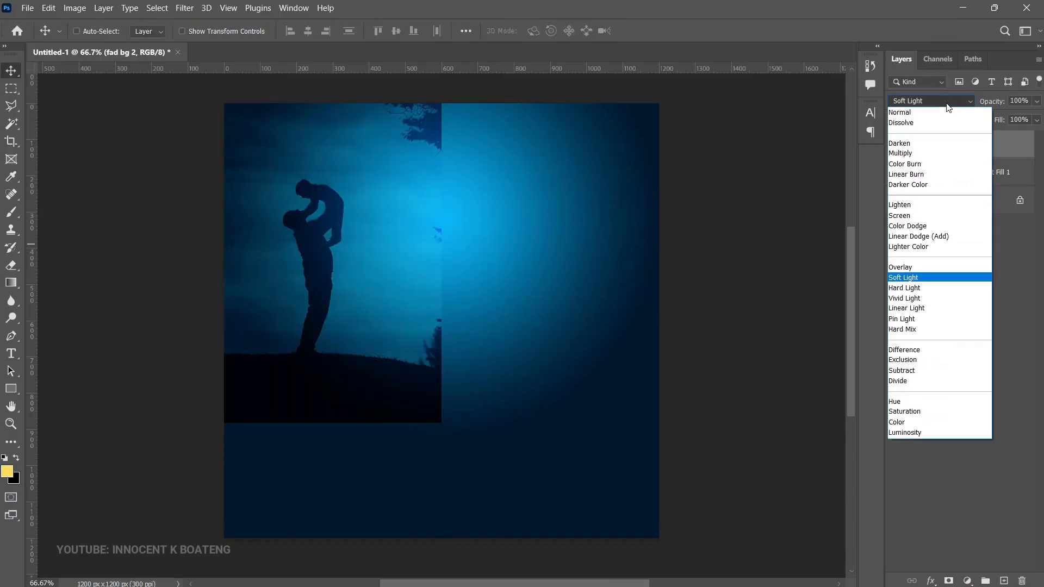
pyautogui.click(917, 279)
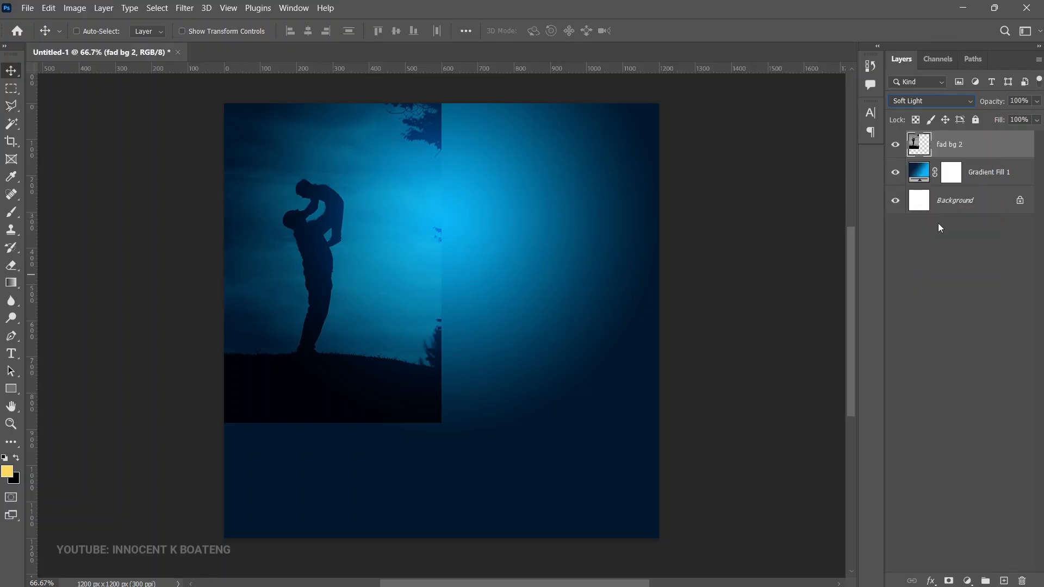
# Step: Add a layer mask to fad bg 2 and fade the photo's right and bottom edges with a black 400 px soft brush
pyautogui.click(948, 581)
pyautogui.press('b')
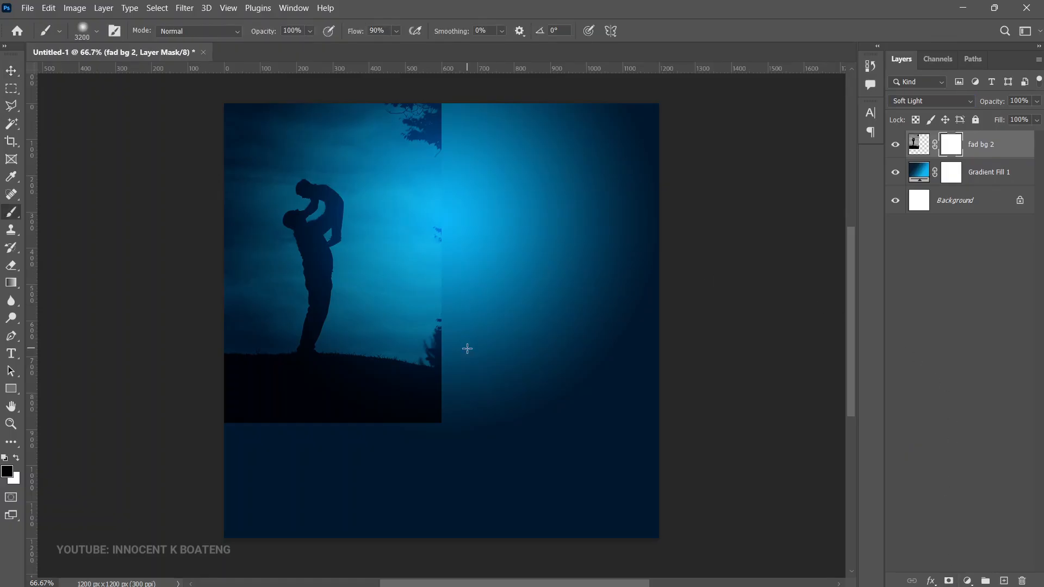
pyautogui.rightClick(512, 299)
pyautogui.click(594, 339)
pyautogui.write('400')
pyautogui.press('Return')
pyautogui.moveTo(363, 449)
pyautogui.mouseDown()
pyautogui.moveTo(231, 483)
pyautogui.moveTo(427, 485)
pyautogui.moveTo(450, 453)
pyautogui.moveTo(516, 218)
pyautogui.moveTo(474, 453)
pyautogui.moveTo(446, 387)
pyautogui.moveTo(540, 128)
pyautogui.moveTo(507, 172)
pyautogui.moveTo(501, 110)
pyautogui.moveTo(488, 144)
pyautogui.moveTo(482, 75)
pyautogui.moveTo(460, 110)
pyautogui.moveTo(442, 114)
pyautogui.moveTo(490, 138)
pyautogui.mouseUp()
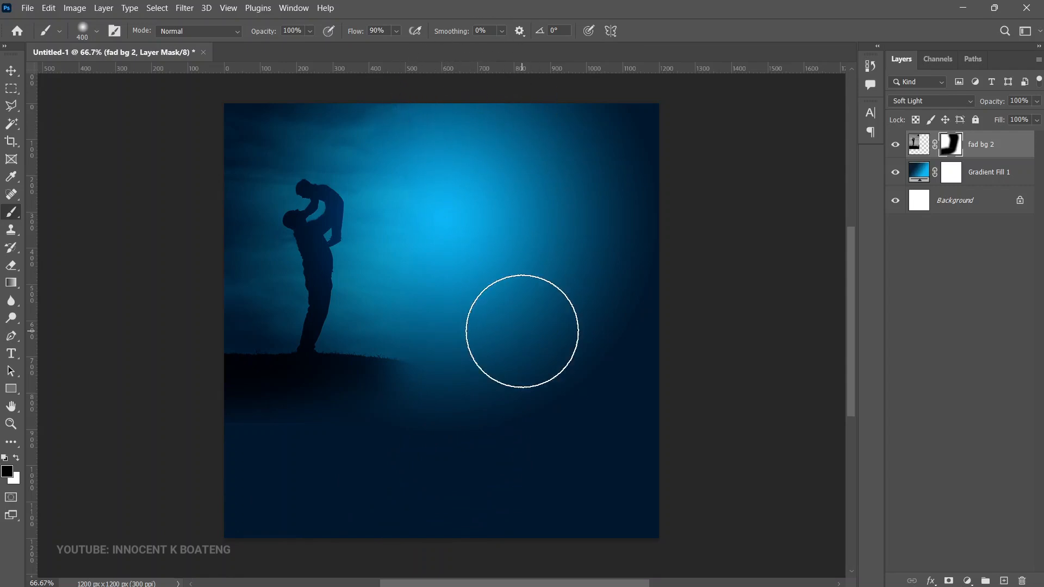
# Step: Enlarge the fad bg 2 photo slightly beyond the canvas's left edge and set its layer opacity to 37%
pyautogui.press('v')
pyautogui.hotkey('ctrl', 't')
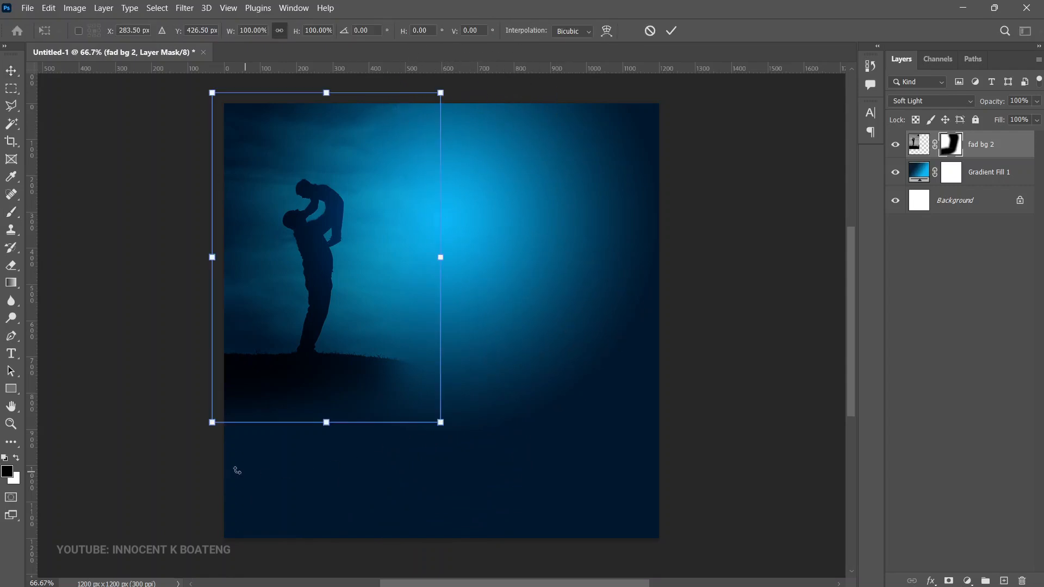
pyautogui.moveTo(214, 422); pyautogui.dragTo(189, 454)
pyautogui.moveTo(342, 399)
pyautogui.mouseDown()
pyautogui.moveTo(341, 408)
pyautogui.moveTo(339, 391)
pyautogui.mouseUp()
pyautogui.press('Return')
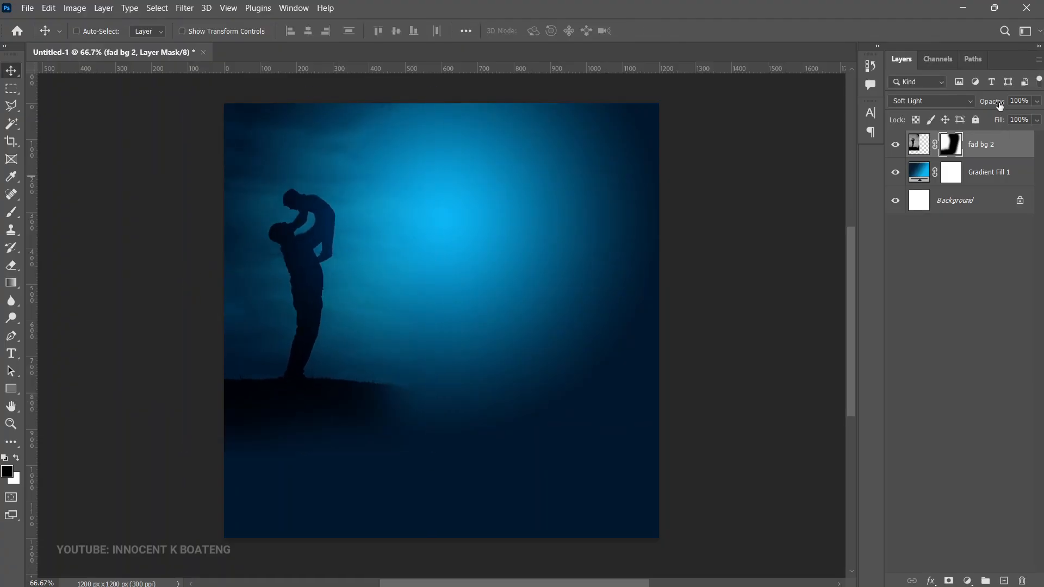
pyautogui.moveTo(997, 104); pyautogui.dragTo(955, 115)
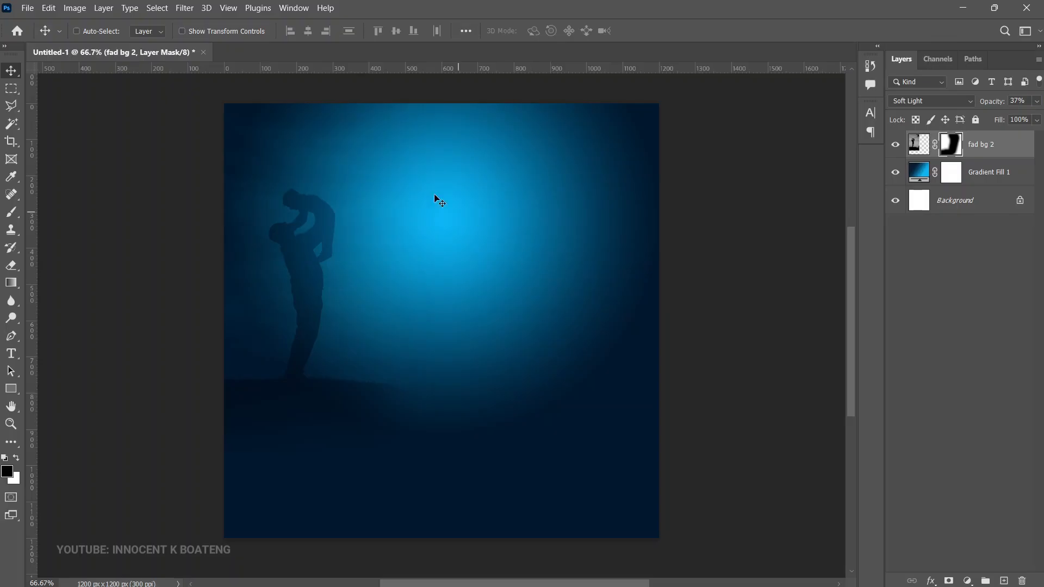
# Step: Place the embedded image "father bg 1", scaled to about 4.67%, at the canvas's top edge and extending past its right edge
pyautogui.click(34, 6)
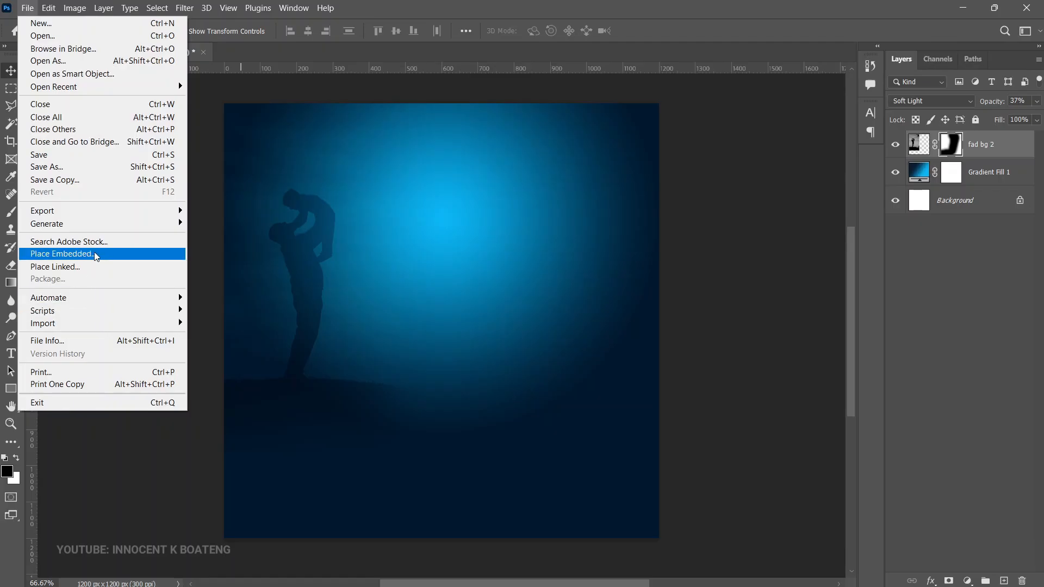
pyautogui.click(100, 195)
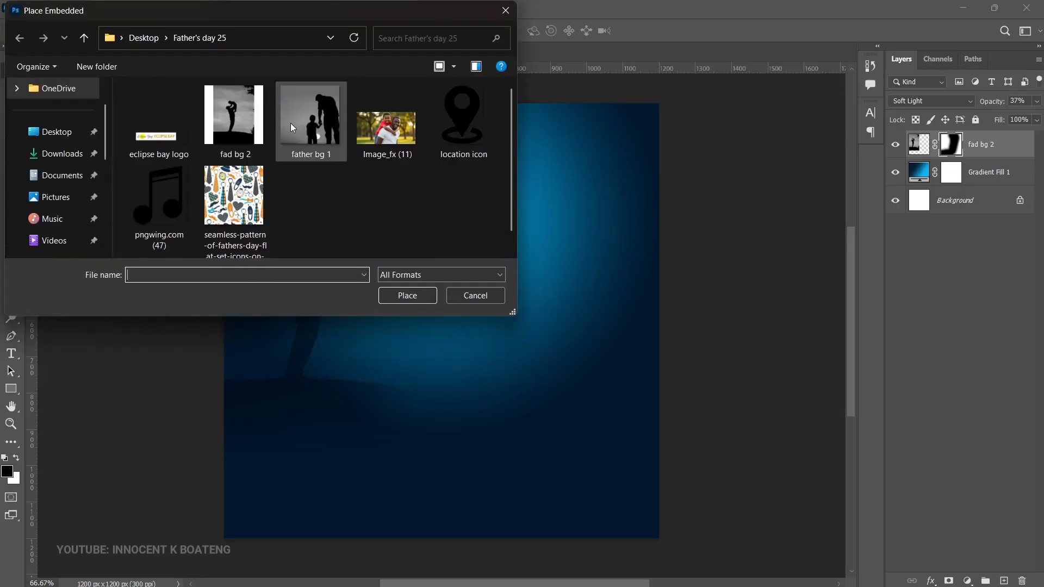
pyautogui.doubleClick(310, 117)
pyautogui.moveTo(227, 106); pyautogui.dragTo(313, 188)
pyautogui.moveTo(573, 362); pyautogui.dragTo(611, 282)
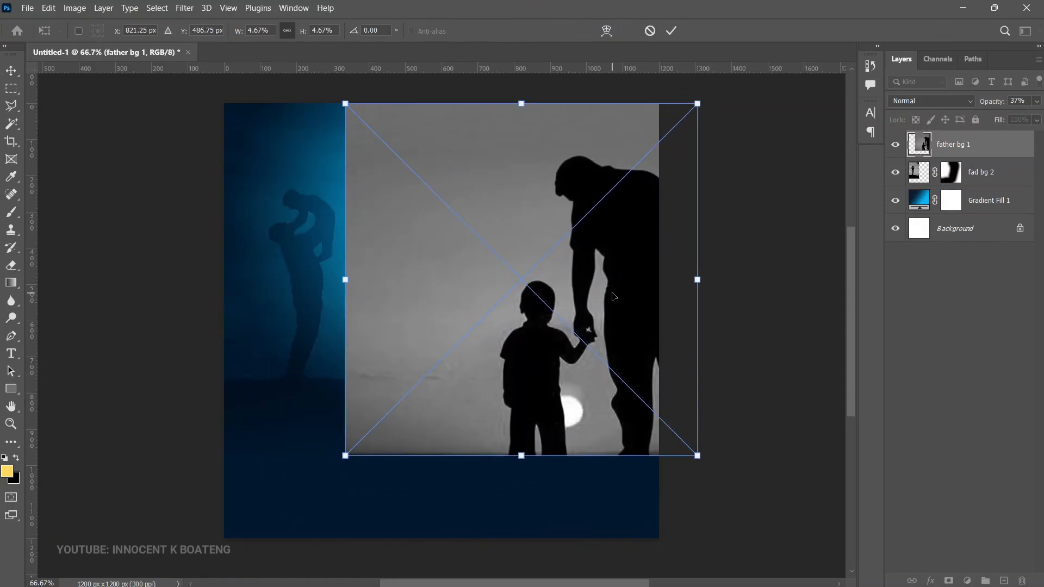
pyautogui.press('Return')
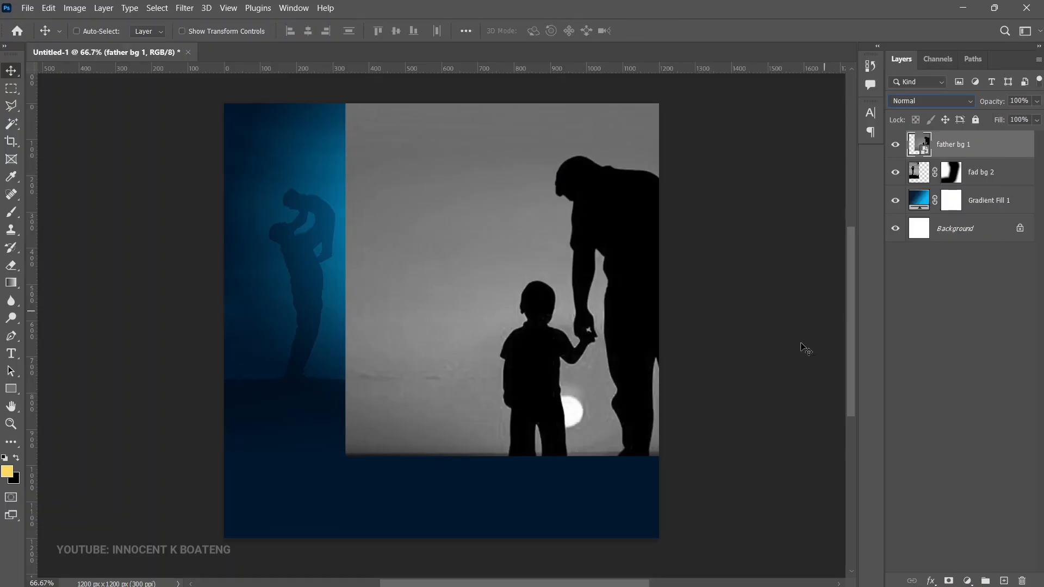
# Step: Set the father bg 1 layer's blend mode to Soft Light and its opacity to 33%
pyautogui.click(945, 103)
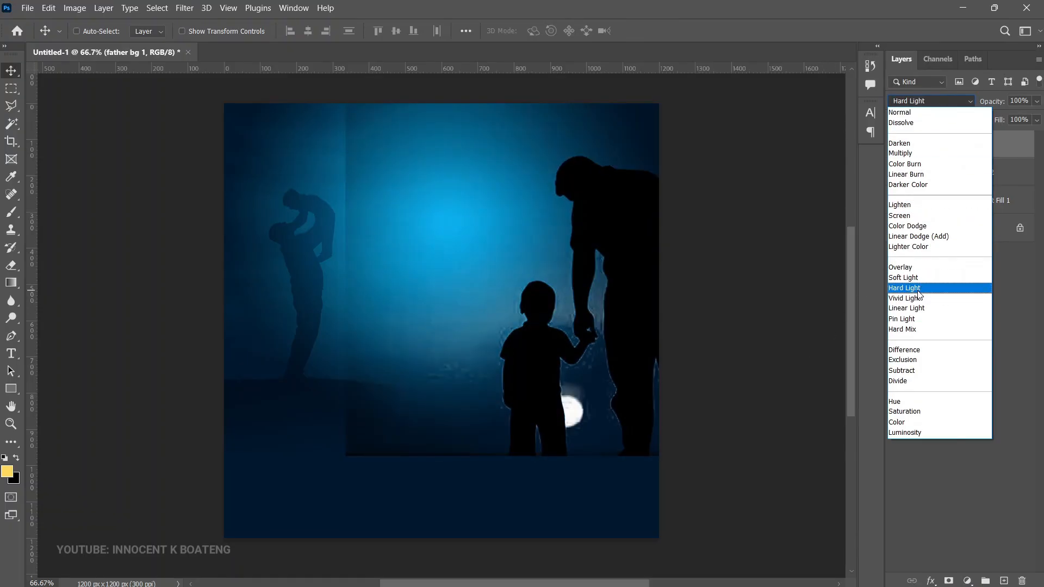
pyautogui.click(915, 277)
pyautogui.moveTo(994, 106); pyautogui.dragTo(948, 109)
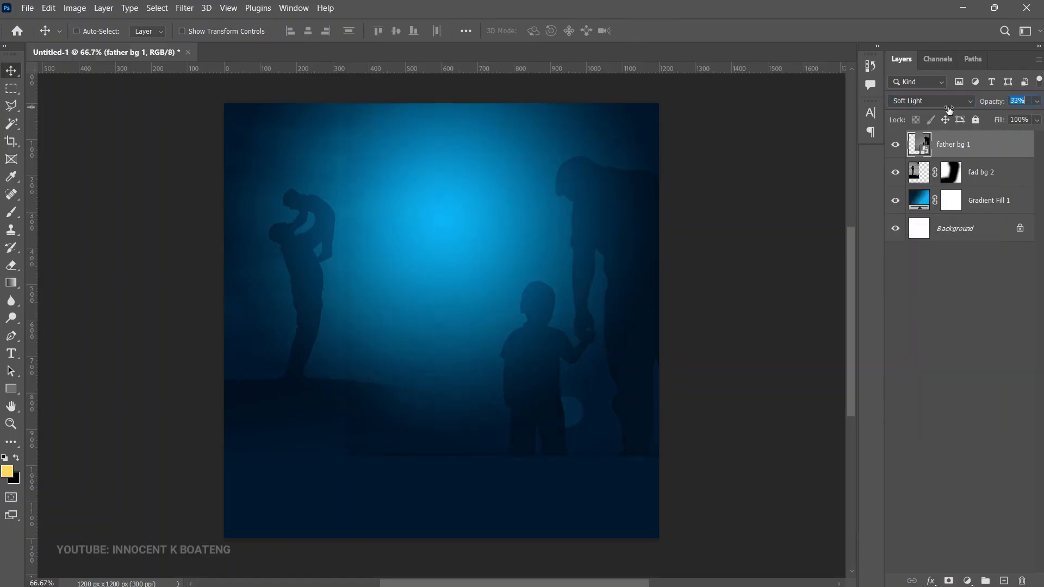
# Step: Rasterize father bg 1, add a layer mask and fade the photo's left and bottom edges with a black 400 px soft brush
pyautogui.rightClick(969, 145)
pyautogui.click(850, 282)
pyautogui.click(948, 581)
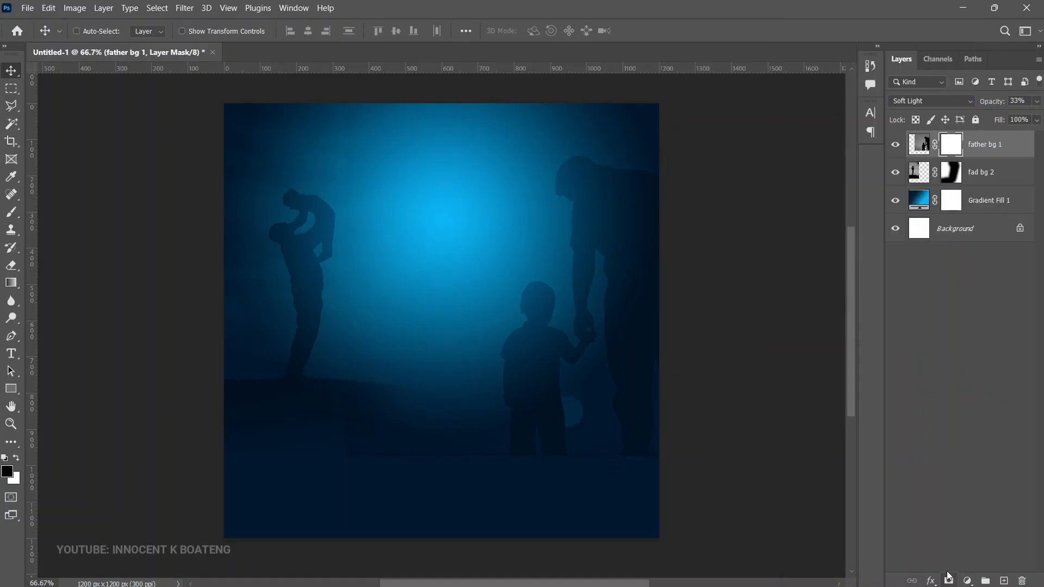
pyautogui.press('d')
pyautogui.press('b')
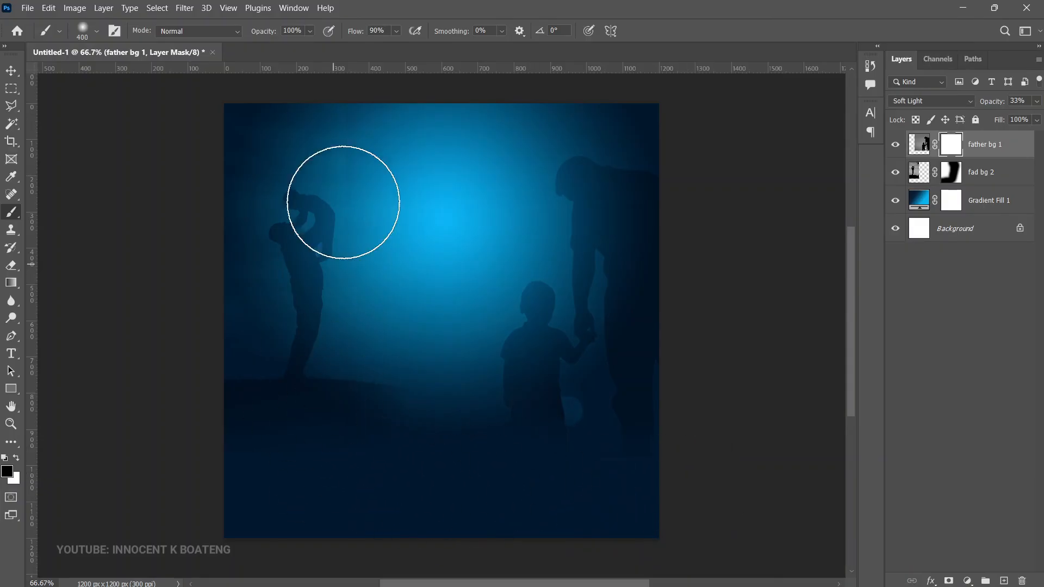
pyautogui.moveTo(327, 317)
pyautogui.mouseDown()
pyautogui.moveTo(486, 501)
pyautogui.moveTo(693, 490)
pyautogui.moveTo(503, 539)
pyautogui.mouseUp()
# Step: Reduce the father bg 1 layer's opacity to 23%, scale the photo down slightly and shift it toward the canvas's lower right
pyautogui.press('v')
pyautogui.moveTo(992, 104); pyautogui.dragTo(985, 105)
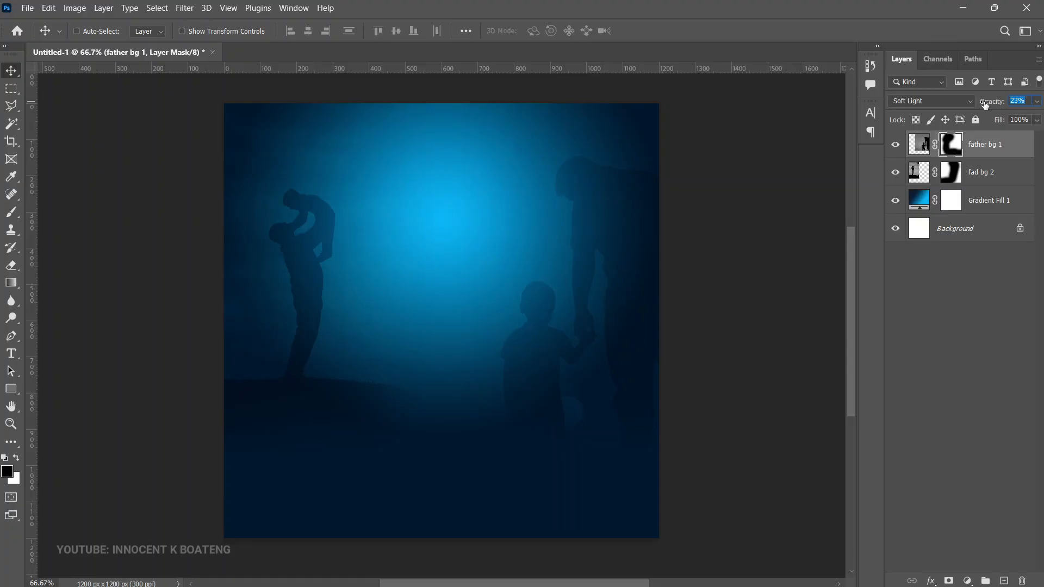
pyautogui.hotkey('ctrl', 't')
pyautogui.moveTo(383, 143); pyautogui.dragTo(399, 158)
pyautogui.moveTo(610, 308); pyautogui.dragTo(613, 329)
pyautogui.press('Return')
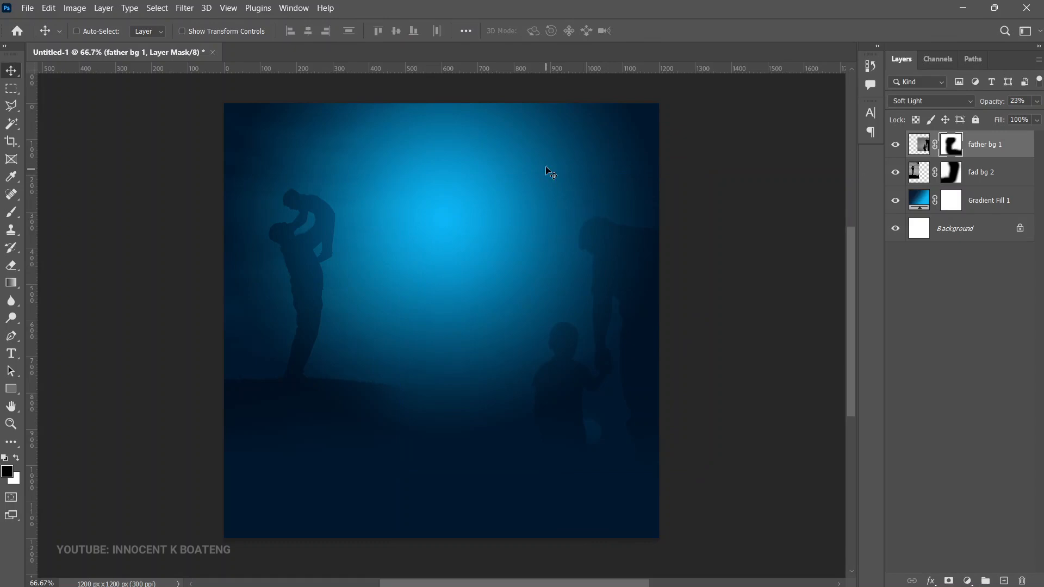
# Step: Fade the top and left edges of the repositioned father bg 1 photo by painting black on its layer mask
pyautogui.press('b')
pyautogui.moveTo(634, 126)
pyautogui.mouseDown()
pyautogui.moveTo(507, 147)
pyautogui.moveTo(384, 183)
pyautogui.moveTo(348, 205)
pyautogui.mouseUp()
pyautogui.press('v')
# Step: Place the embedded seamless Father's Day pattern image at 29.39% scale, filling the whole canvas
pyautogui.click(28, 9)
pyautogui.click(76, 259)
pyautogui.doubleClick(234, 217)
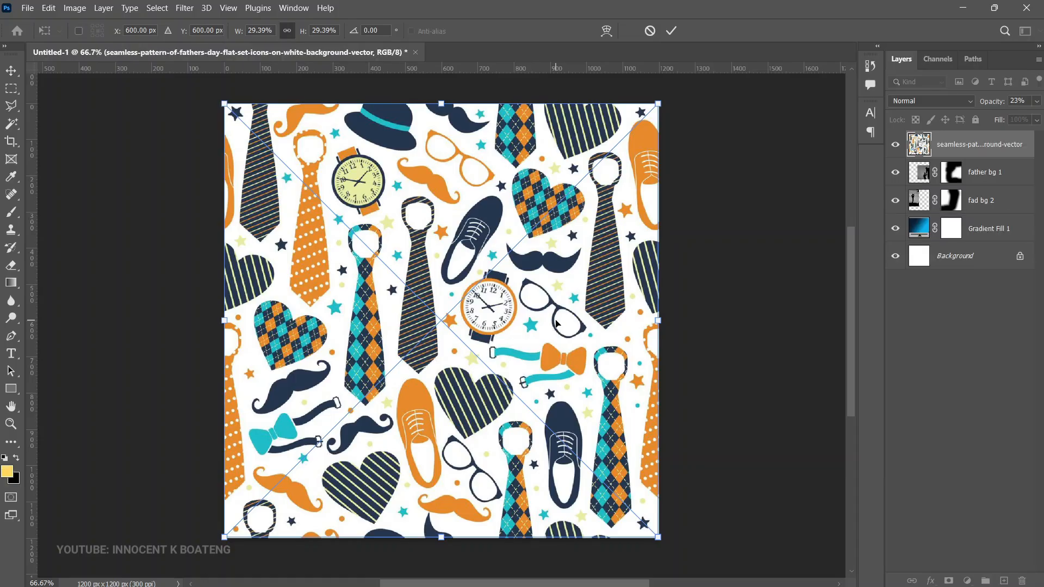
pyautogui.press('Return')
# Step: Rasterize the seamless pattern layer and desaturate it to grayscale
pyautogui.rightClick(975, 151)
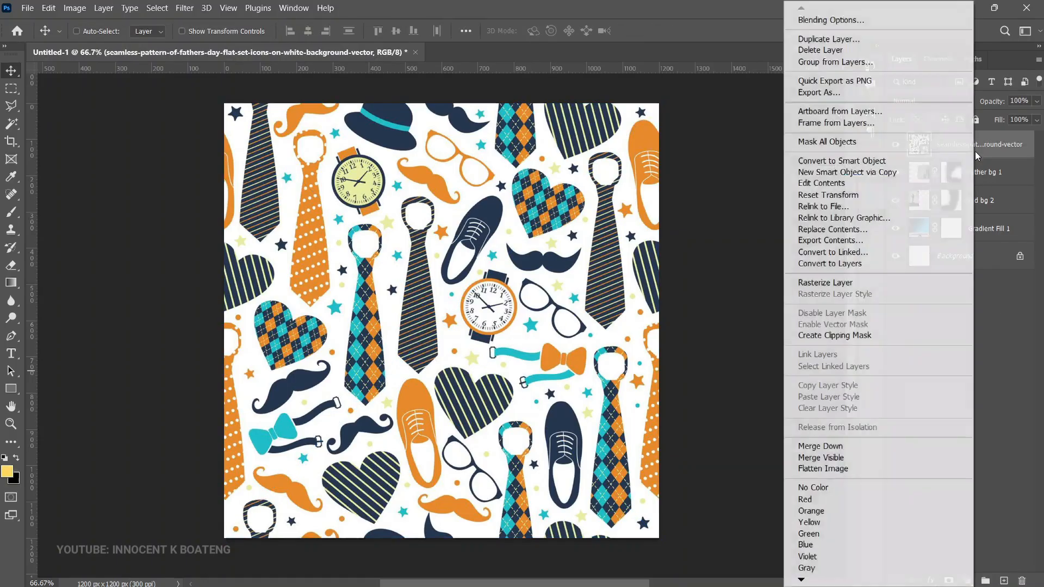
pyautogui.click(890, 284)
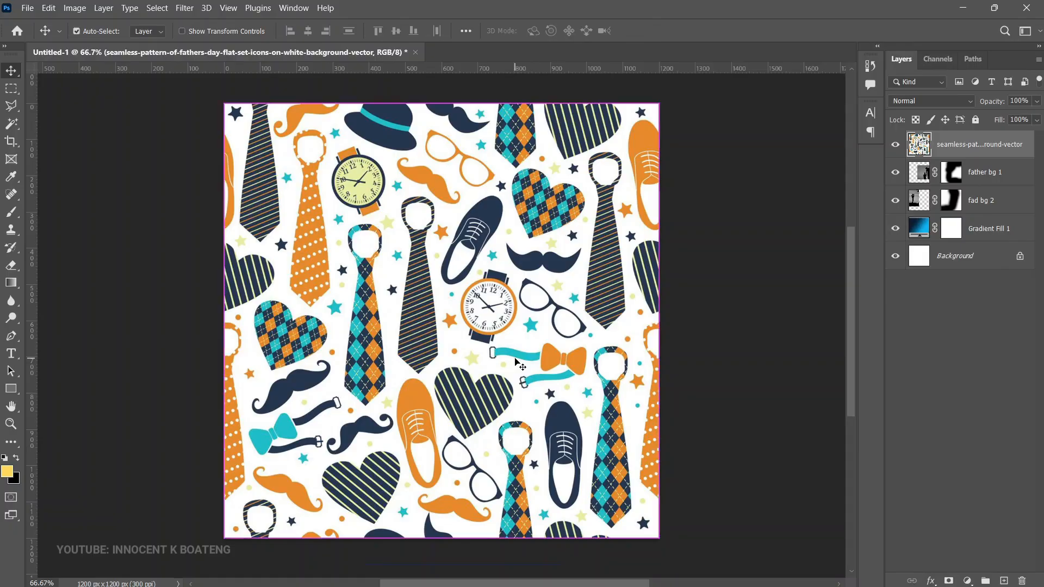
pyautogui.hotkey('ctrl', 'shift', 'u')
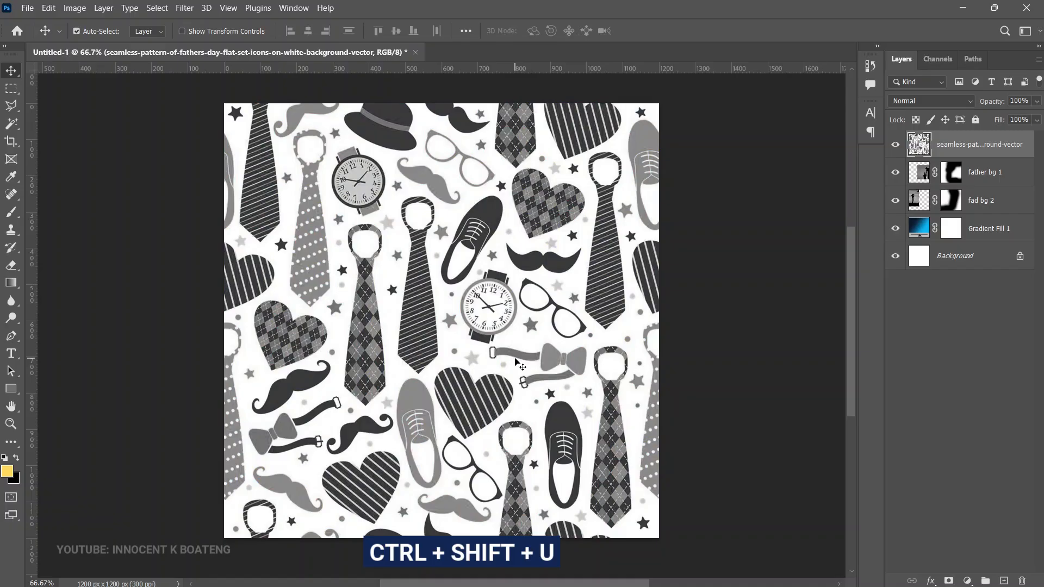
# Step: Blend the pattern layer with Soft Light at 5% opacity and move it below the fad bg 2 layer
pyautogui.click(908, 101)
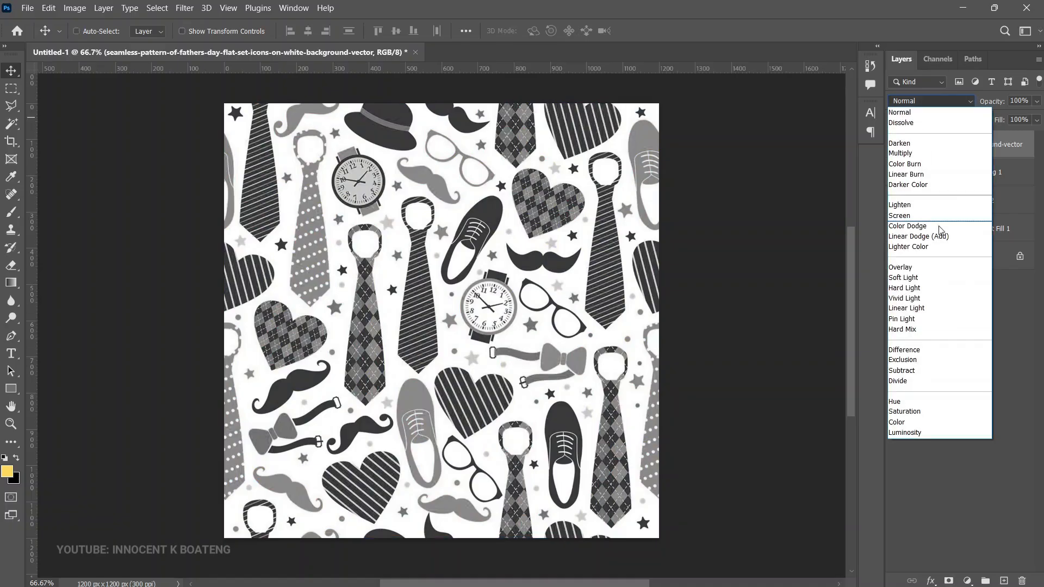
pyautogui.click(920, 278)
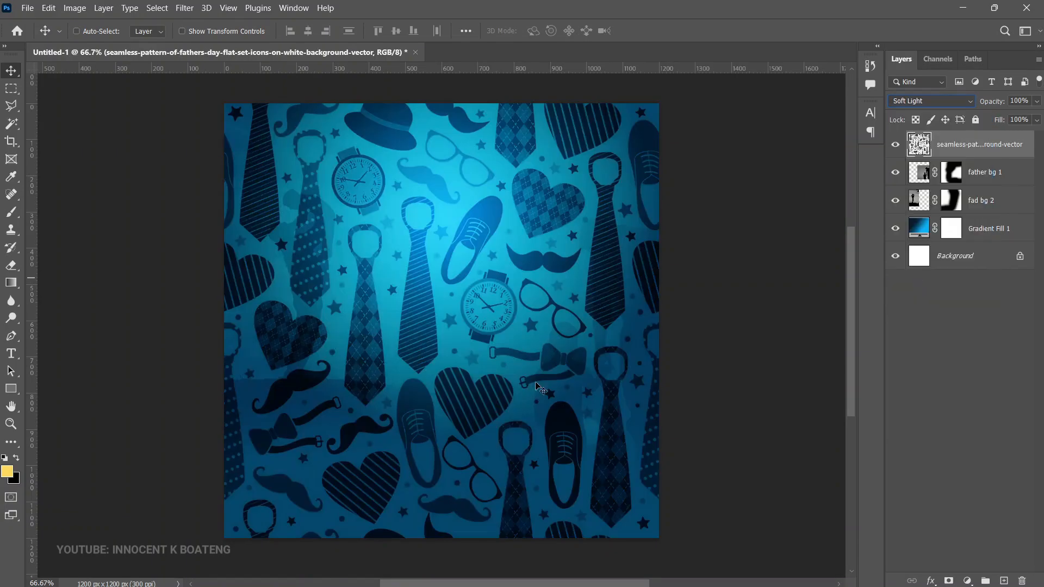
pyautogui.click(1000, 101)
pyautogui.moveTo(1000, 101); pyautogui.dragTo(936, 109)
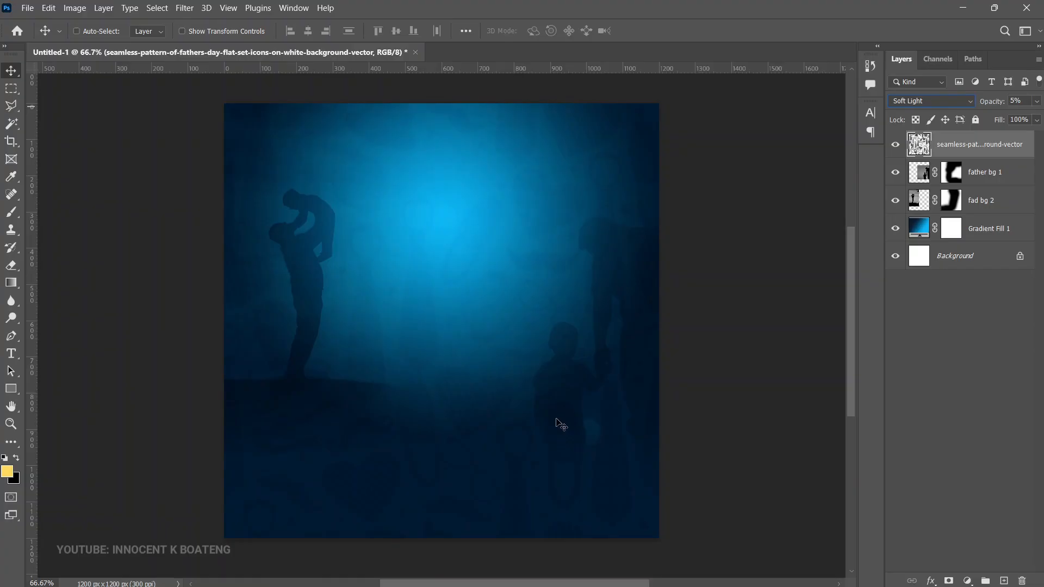
pyautogui.hotkey('ctrl', '[')
pyautogui.hotkey('ctrl', '[')
# Step: Open the father-and-son photo Image_fx (11) from the Father's day 25 folder and unlock its background layer
pyautogui.hotkey('ctrl', 'o')
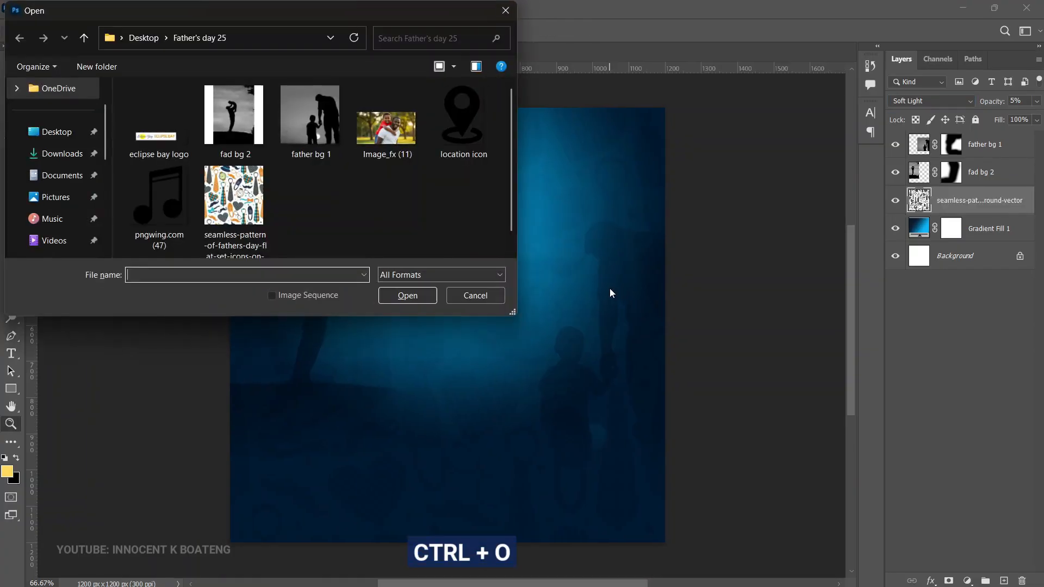
pyautogui.click(380, 145)
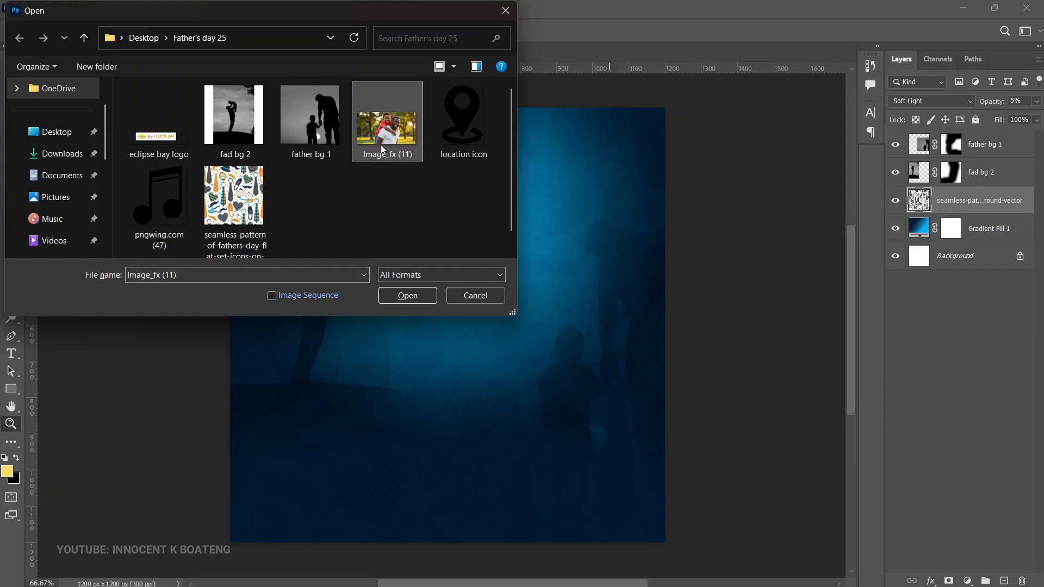
pyautogui.doubleClick(381, 145)
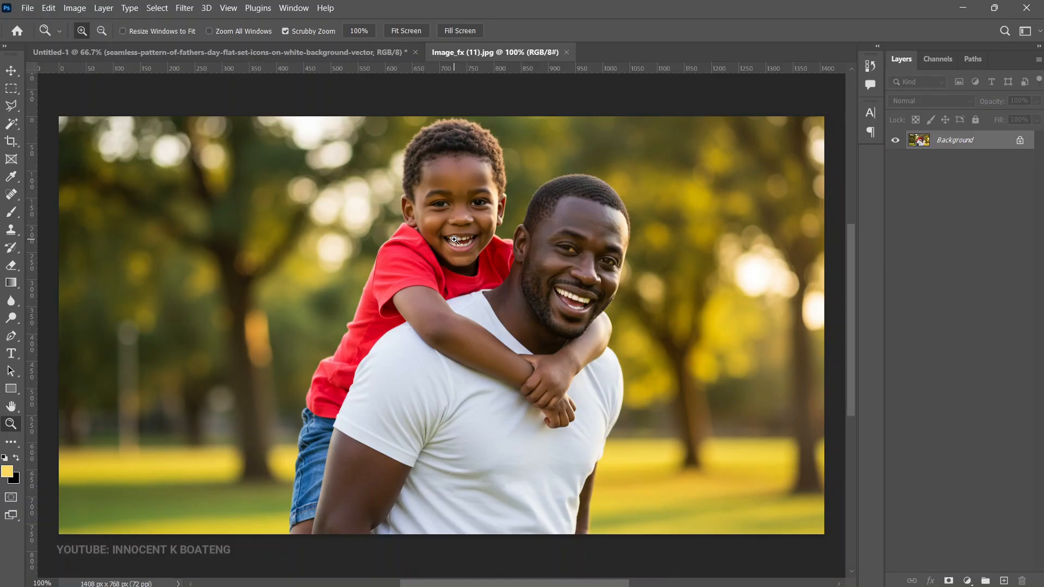
pyautogui.click(1020, 140)
pyautogui.press('v')
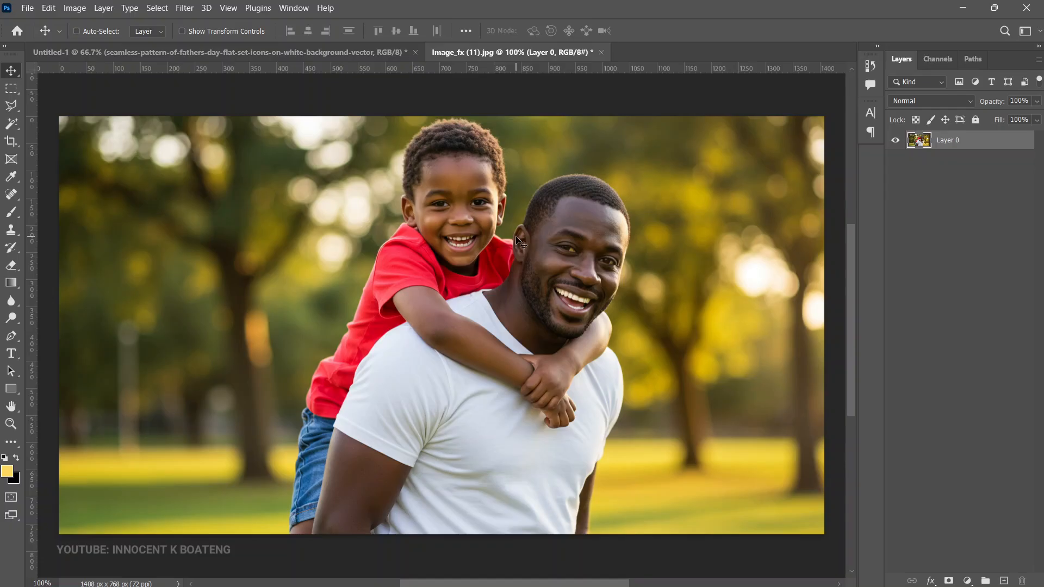
# Step: Remove the park background from the father-and-son photo with the Remove Background quick action
pyautogui.click(288, 9)
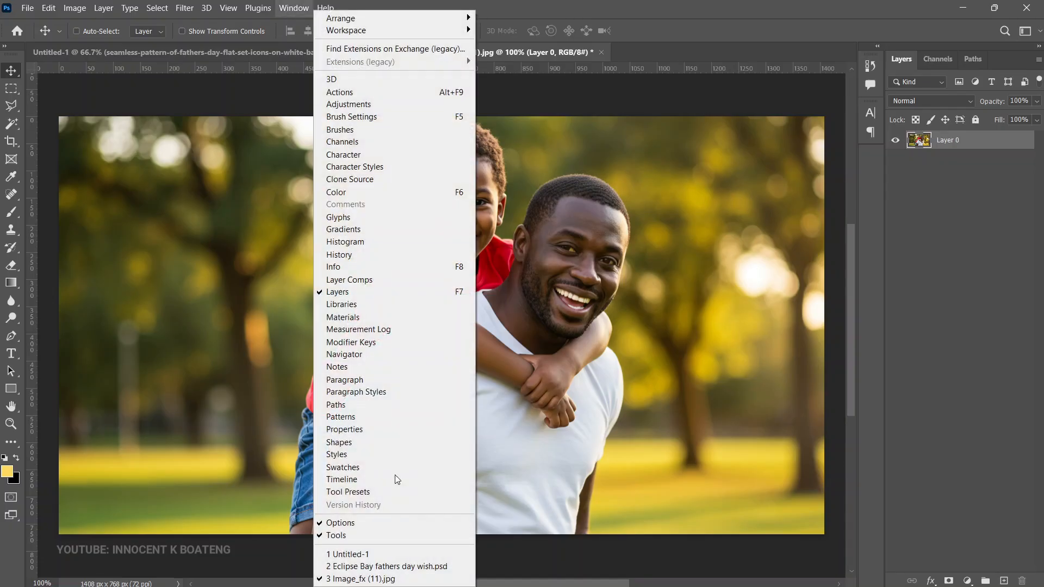
pyautogui.click(387, 426)
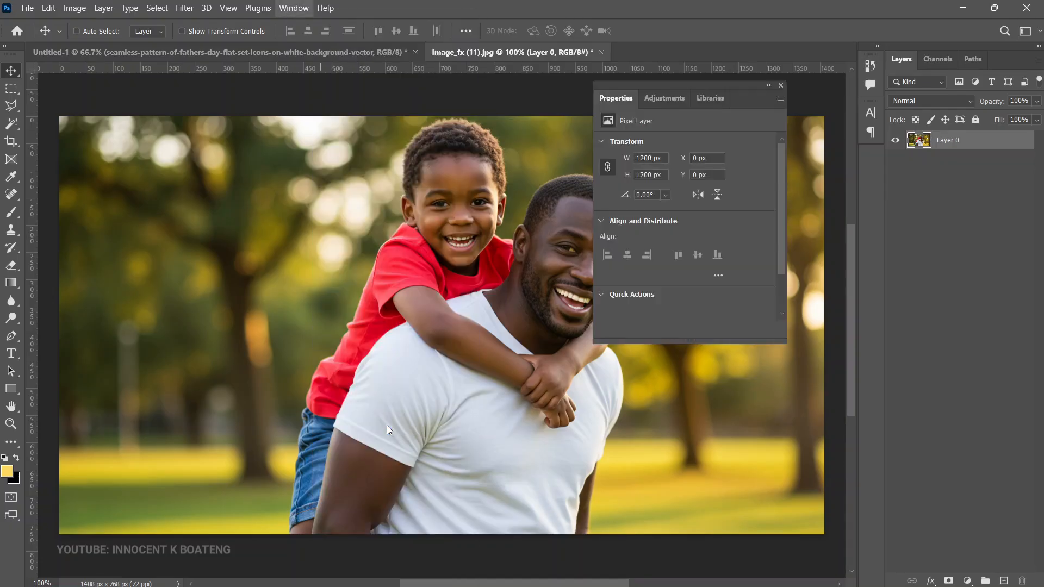
pyautogui.click(642, 301)
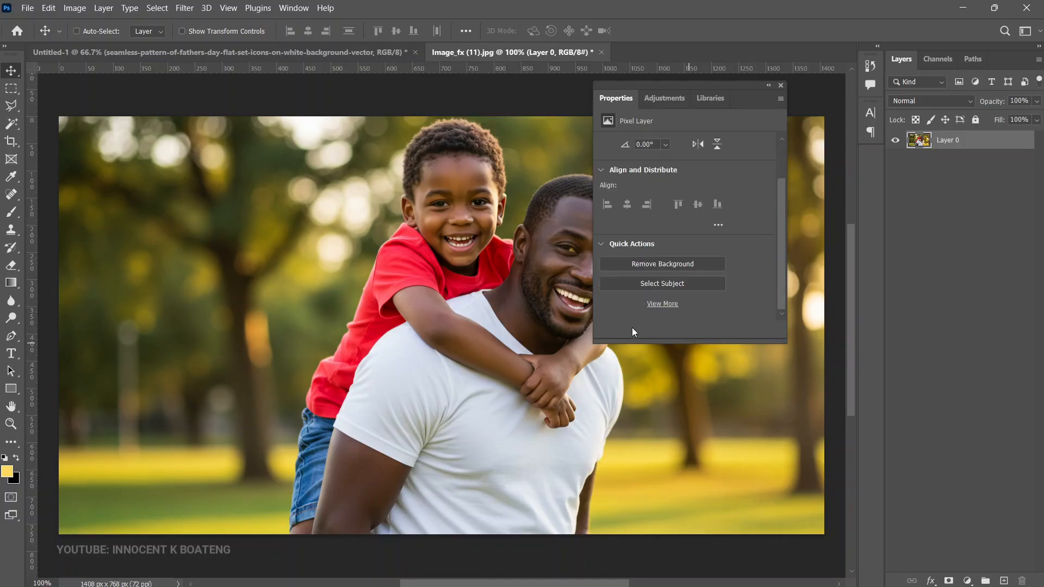
pyautogui.click(645, 267)
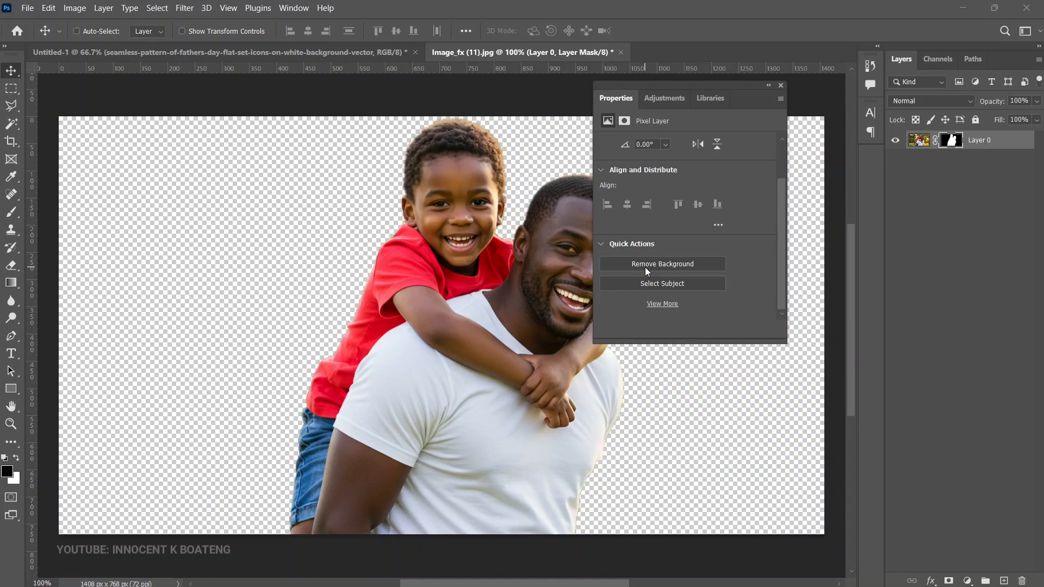
pyautogui.click(781, 86)
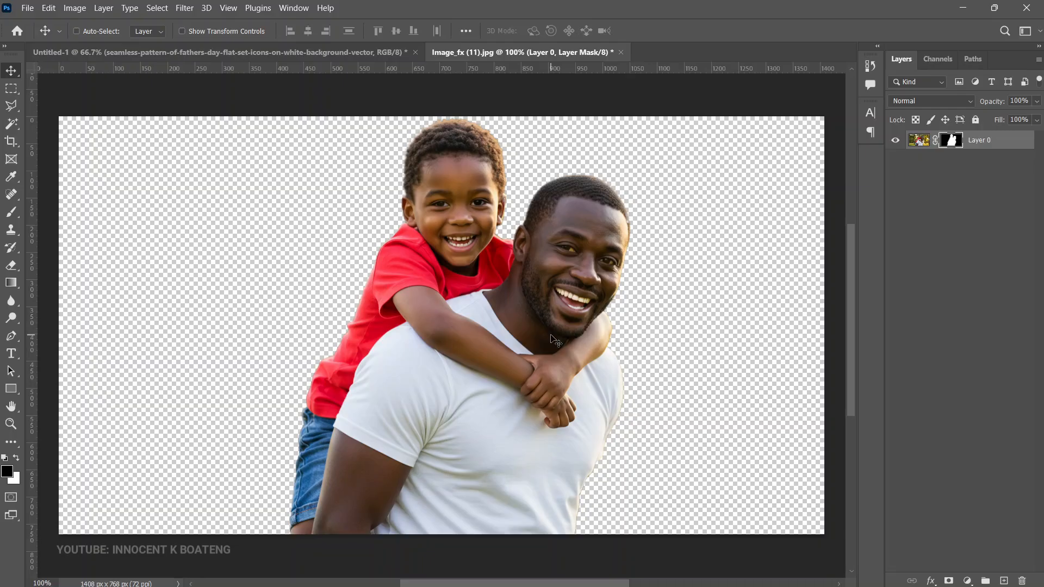
# Step: Bring the masked father-and-son cutout into the Untitled-1 document and stack it above all other layers
pyautogui.moveTo(544, 286); pyautogui.dragTo(440, 328)
pyautogui.moveTo(993, 202); pyautogui.dragTo(979, 136)
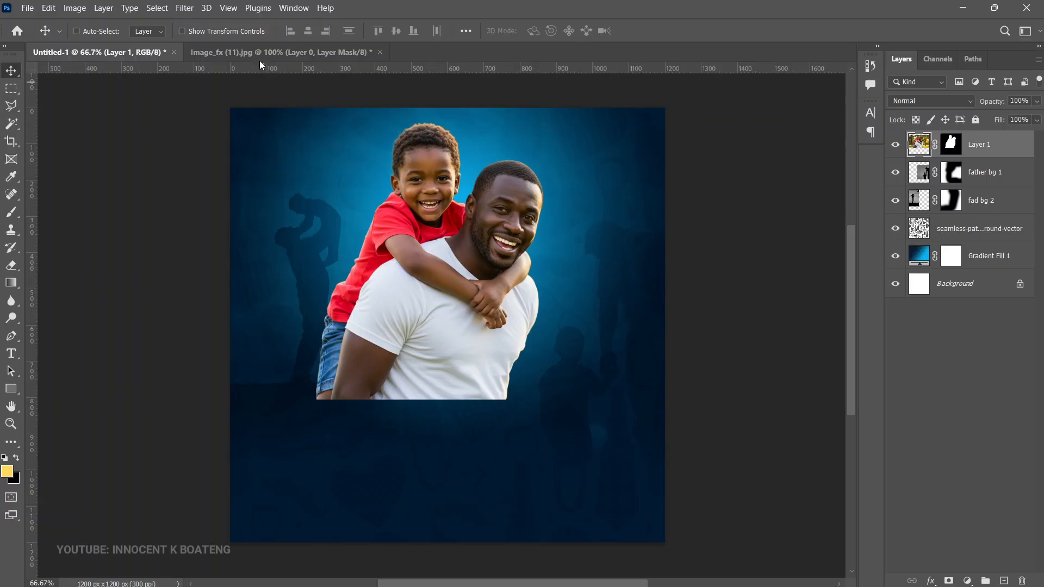
# Step: Start the Camera Raw Filter on the father-and-son layer and set Shadows to +16 and Contrast to +12
pyautogui.click(184, 8)
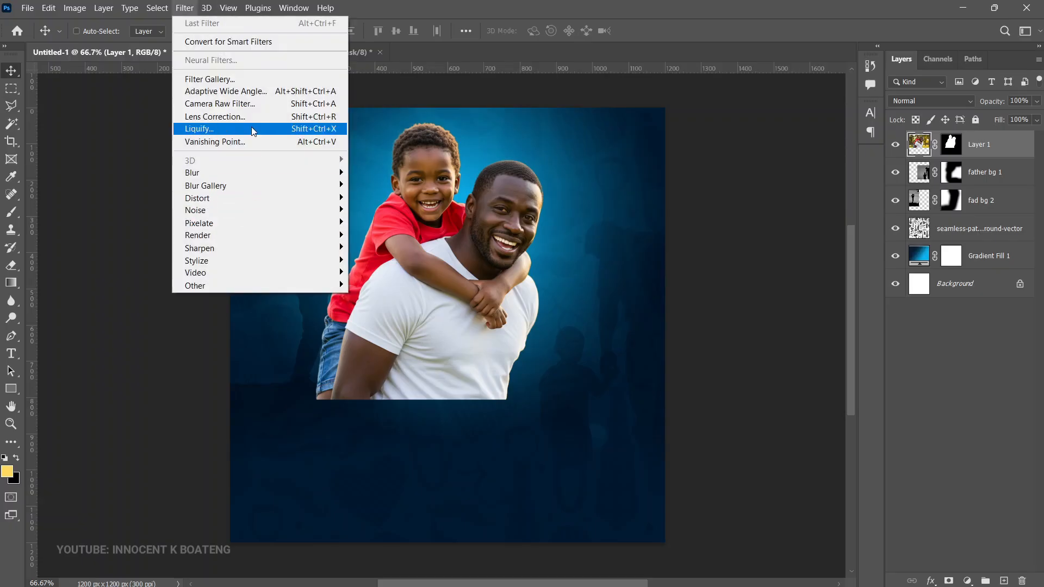
pyautogui.click(247, 104)
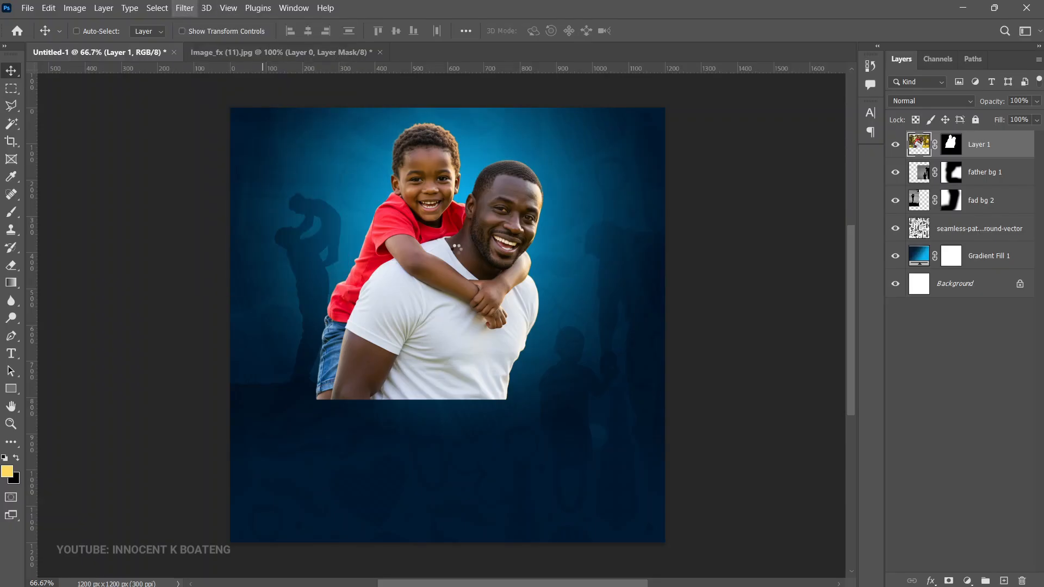
pyautogui.scroll(5, 478, 245)
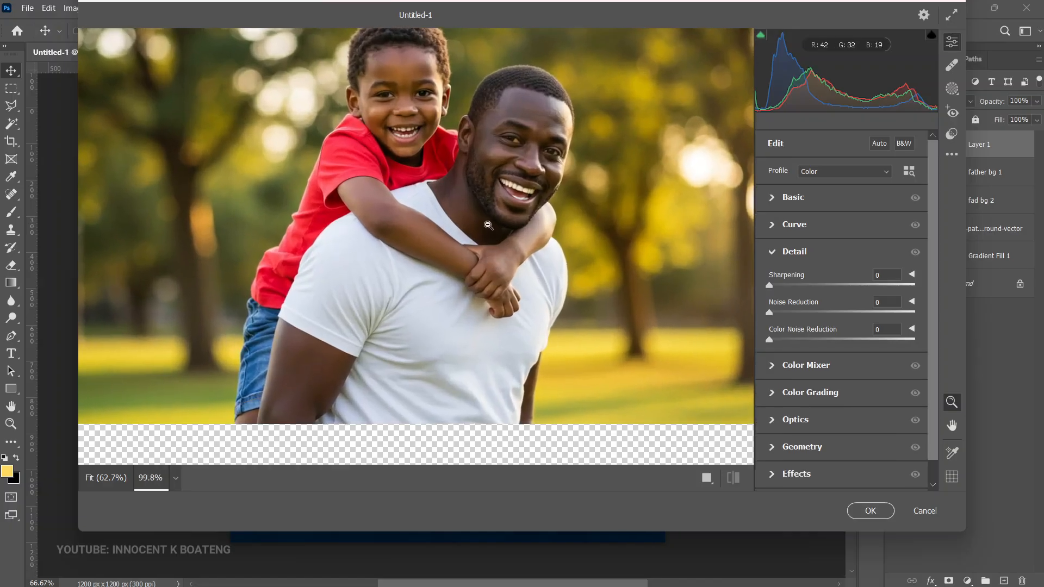
pyautogui.moveTo(481, 188); pyautogui.dragTo(482, 229)
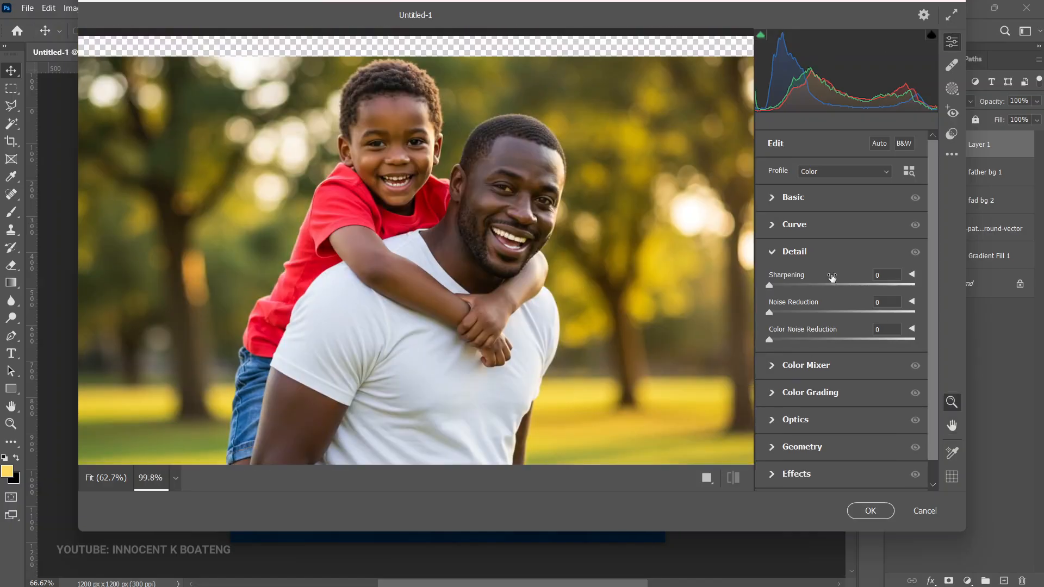
pyautogui.click(778, 199)
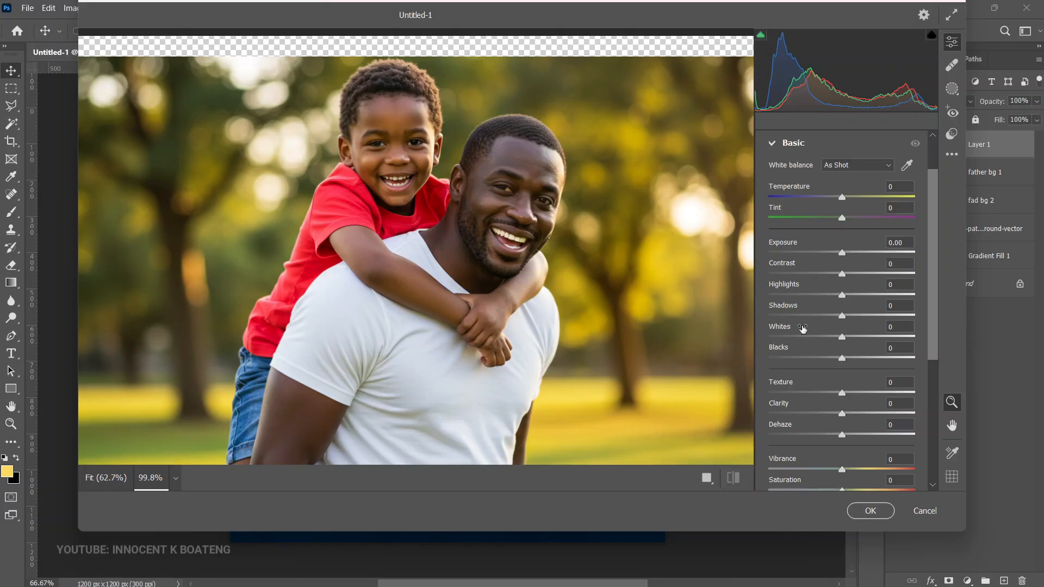
pyautogui.moveTo(843, 316); pyautogui.dragTo(855, 321)
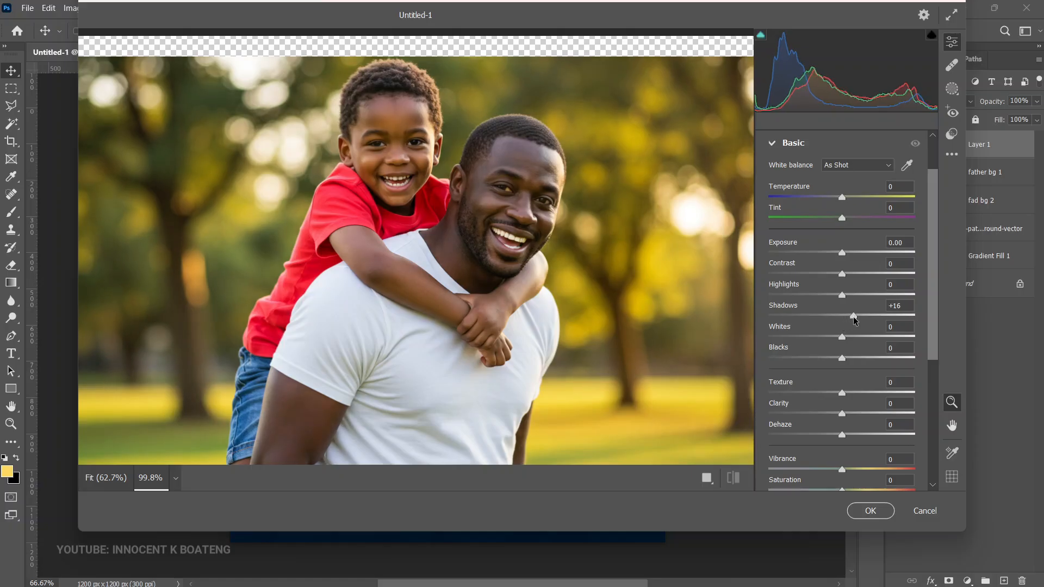
pyautogui.moveTo(842, 274); pyautogui.dragTo(851, 276)
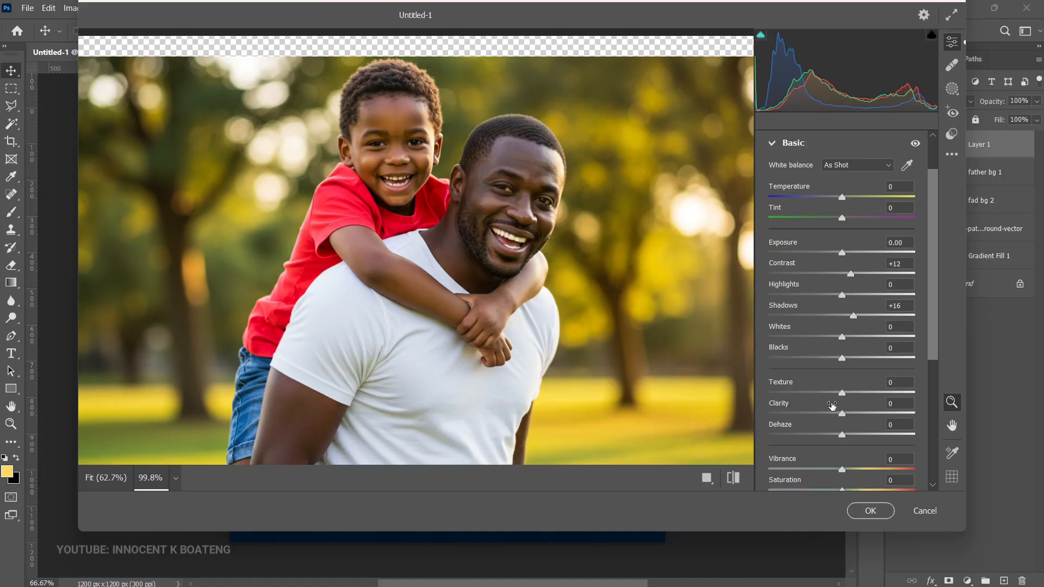
# Step: Set the photo's Clarity to +29 and Texture to +16, and raise Shadows to +30
pyautogui.moveTo(843, 417); pyautogui.dragTo(864, 420)
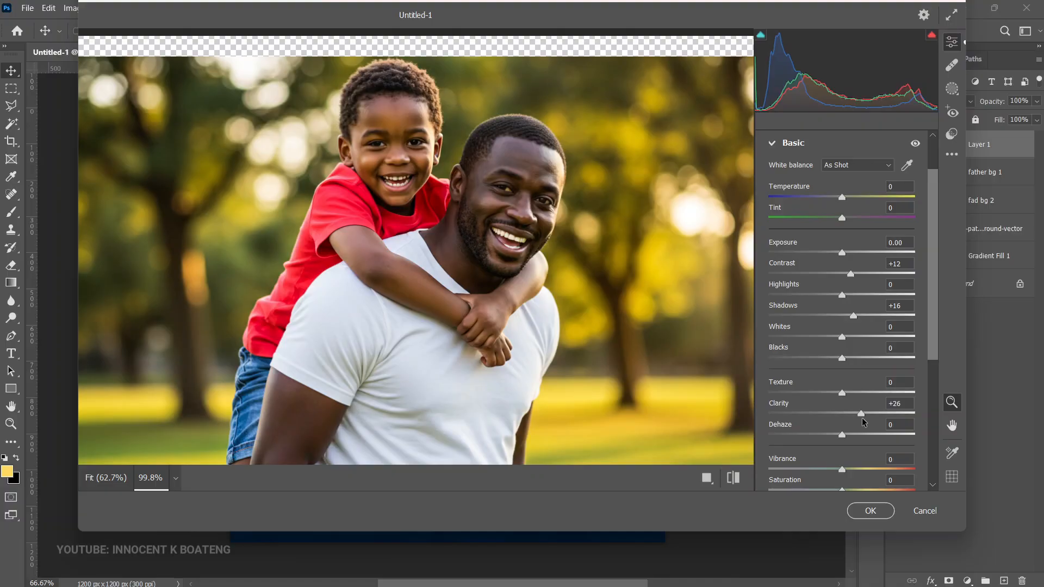
pyautogui.moveTo(864, 422)
pyautogui.mouseDown()
pyautogui.moveTo(846, 426)
pyautogui.moveTo(861, 426)
pyautogui.mouseUp()
pyautogui.moveTo(842, 395); pyautogui.dragTo(865, 415)
pyautogui.scroll(-3, 919, 337)
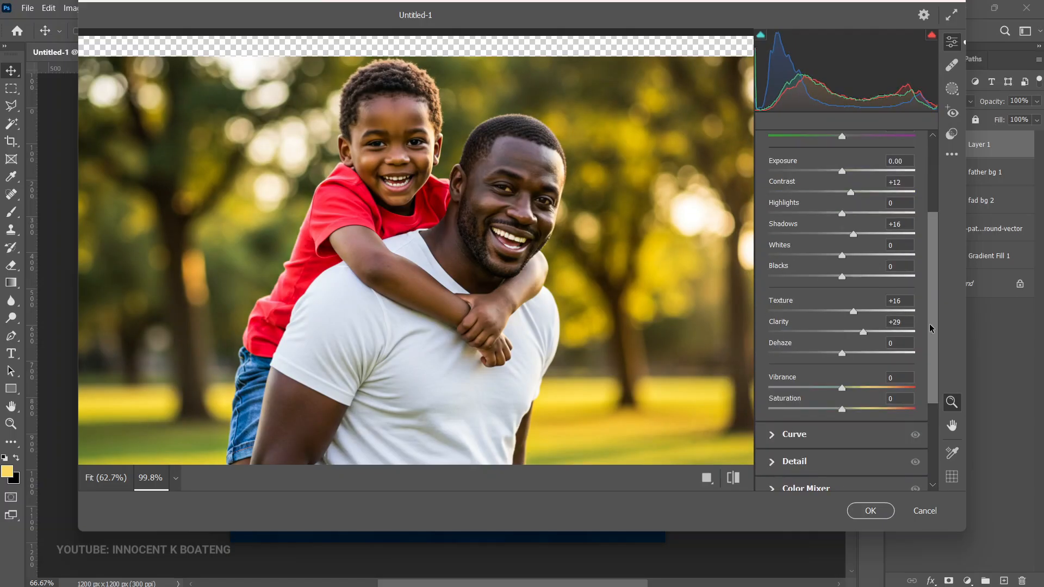
pyautogui.moveTo(853, 235); pyautogui.dragTo(864, 235)
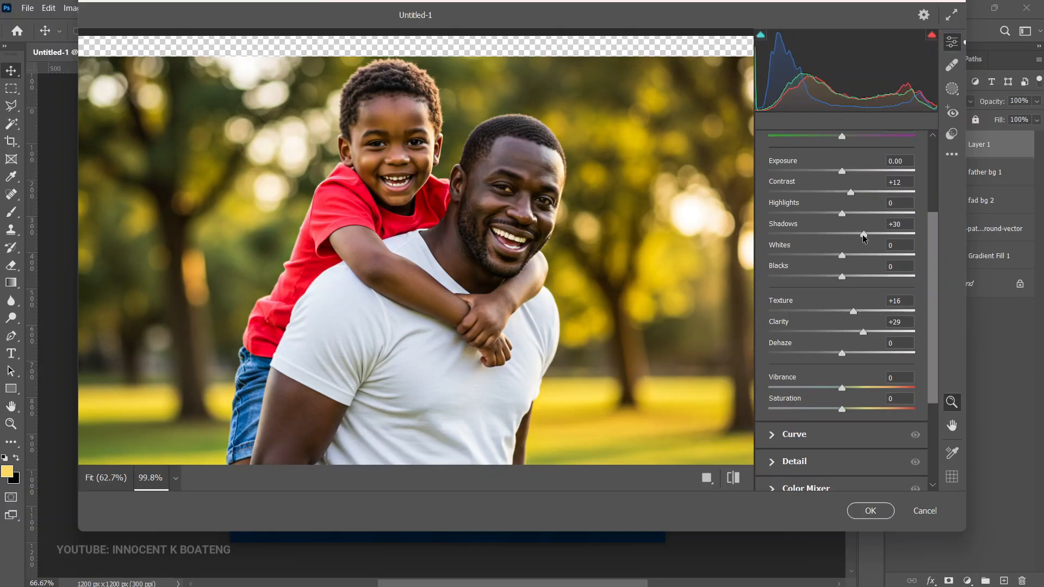
# Step: Set the photo's Sharpening to 41 and Noise Reduction to 33, and compare the edit with the default settings
pyautogui.scroll(-5, 815, 305)
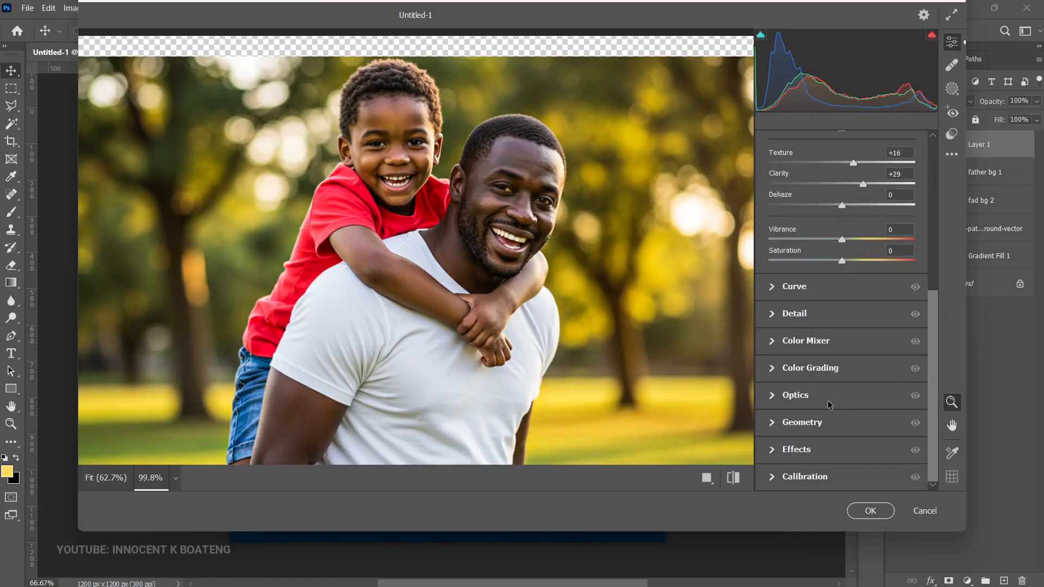
pyautogui.click(775, 311)
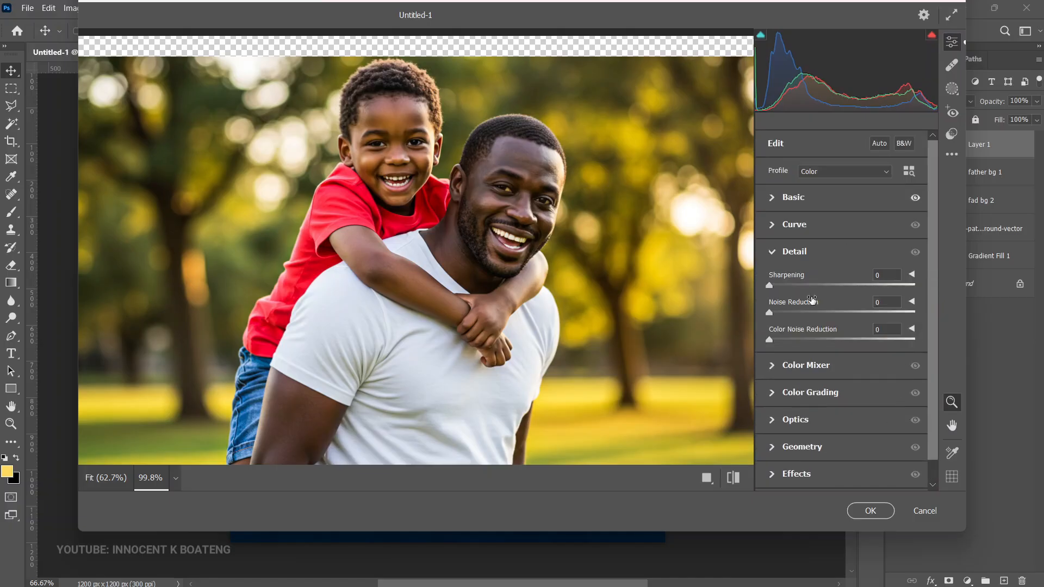
pyautogui.moveTo(769, 313); pyautogui.dragTo(807, 313)
pyautogui.moveTo(772, 287); pyautogui.dragTo(801, 286)
pyautogui.moveTo(802, 288); pyautogui.dragTo(812, 288)
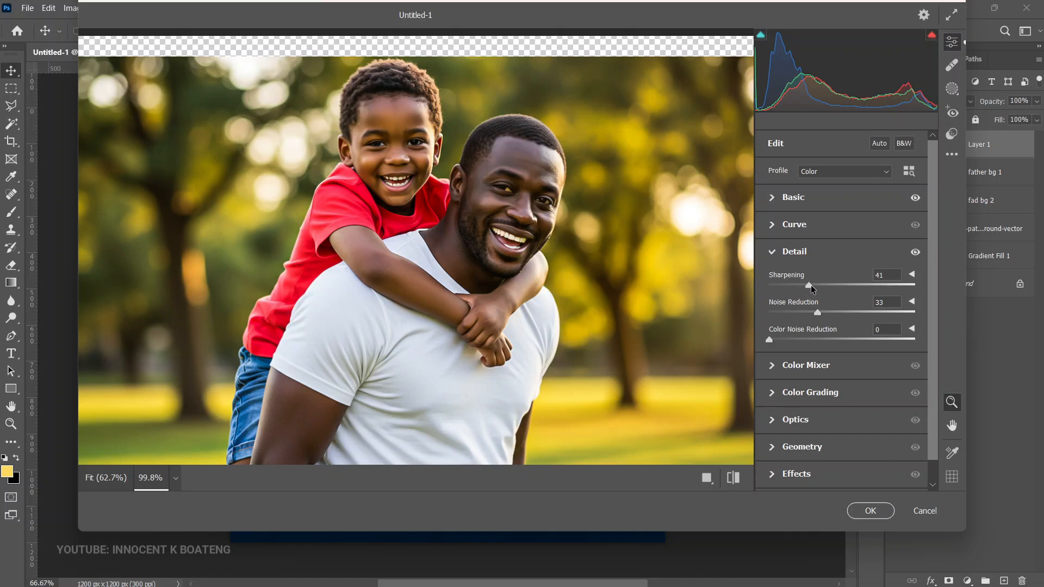
pyautogui.click(733, 478)
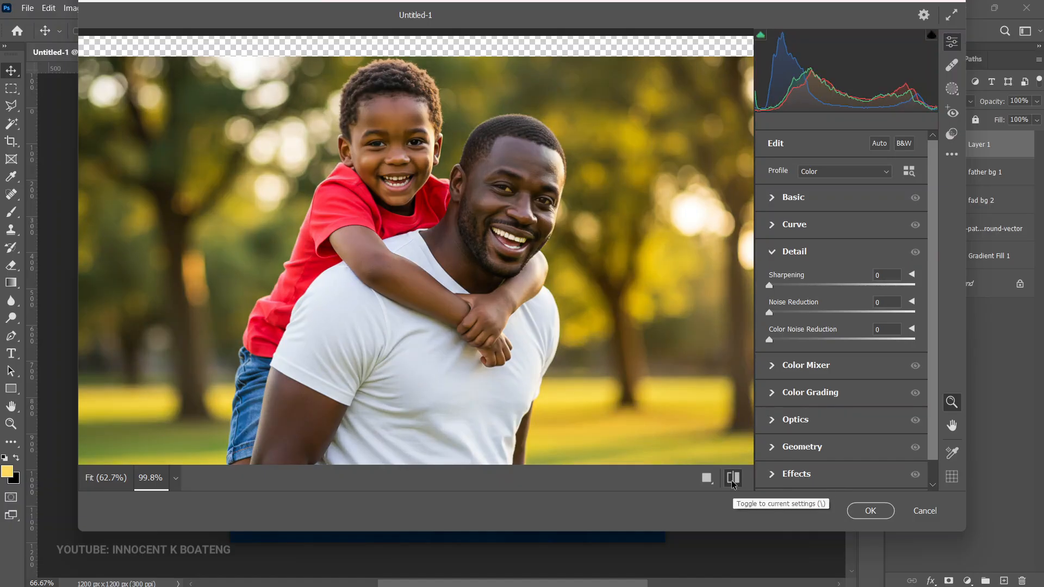
pyautogui.click(733, 478)
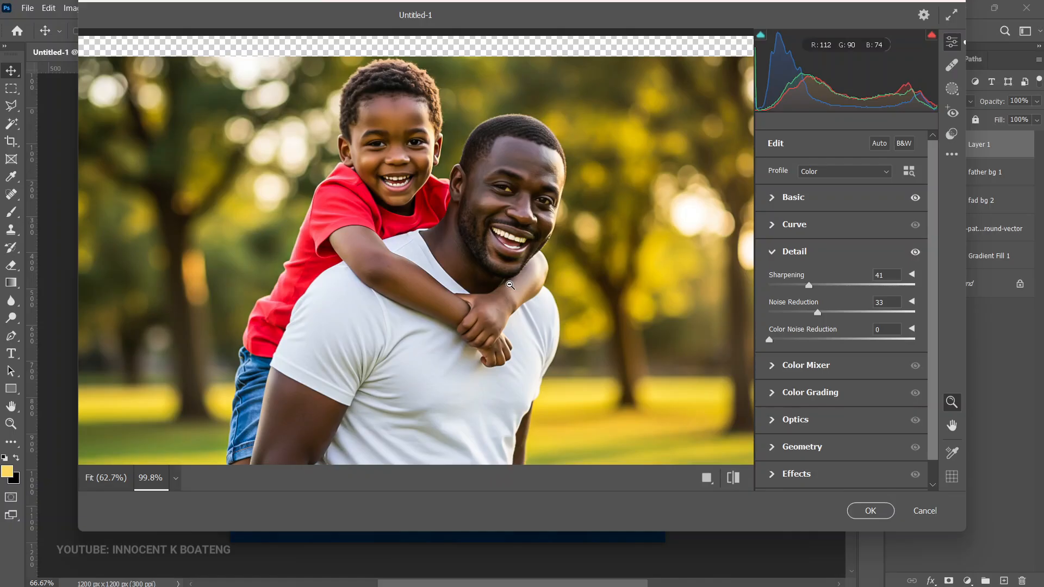
# Step: Try a shadow tint in Color Grading, reset it to neutral and apply the Camera Raw Filter
pyautogui.click(774, 398)
pyautogui.moveTo(797, 369); pyautogui.dragTo(801, 360)
pyautogui.doubleClick(798, 361)
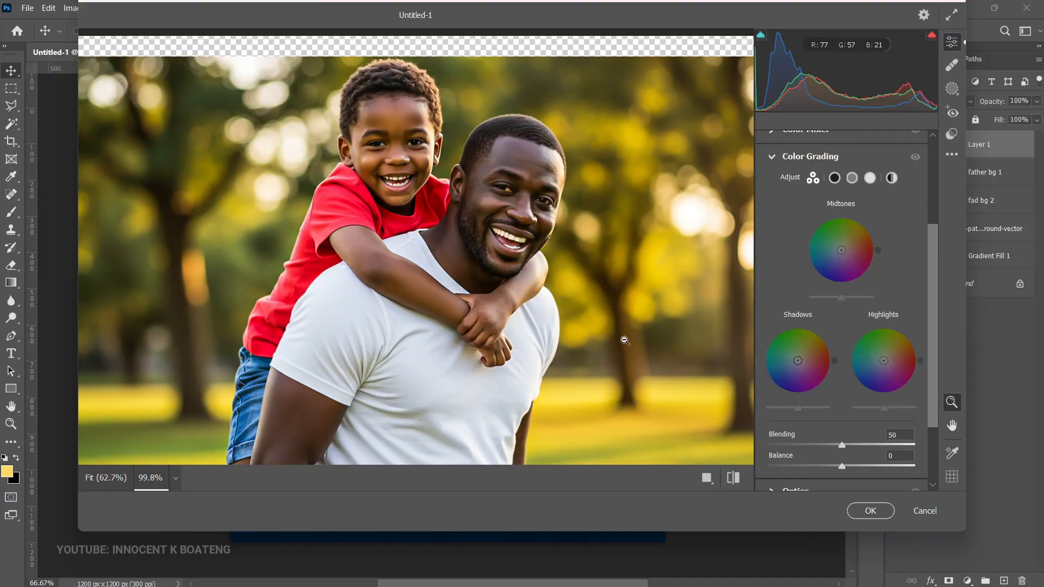
pyautogui.click(881, 509)
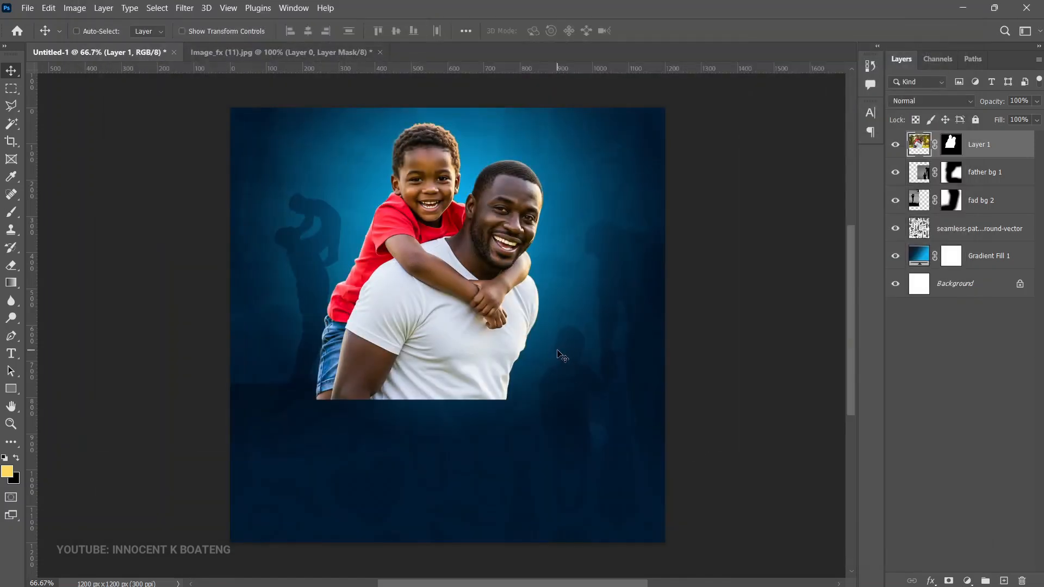
# Step: Fade the cutout's lower edge on its layer mask with a soft black 400 px brush and move the cutout slightly down
pyautogui.keyDown('ctrl'); pyautogui.click(457, 207); pyautogui.keyUp('ctrl')
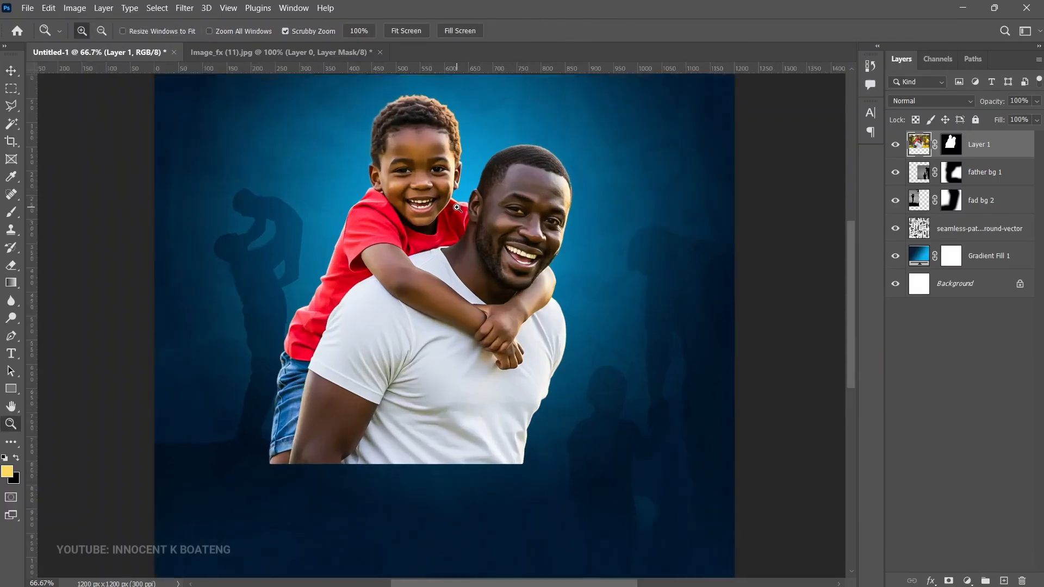
pyautogui.keyDown('ctrl'); pyautogui.click(457, 208); pyautogui.keyUp('ctrl')
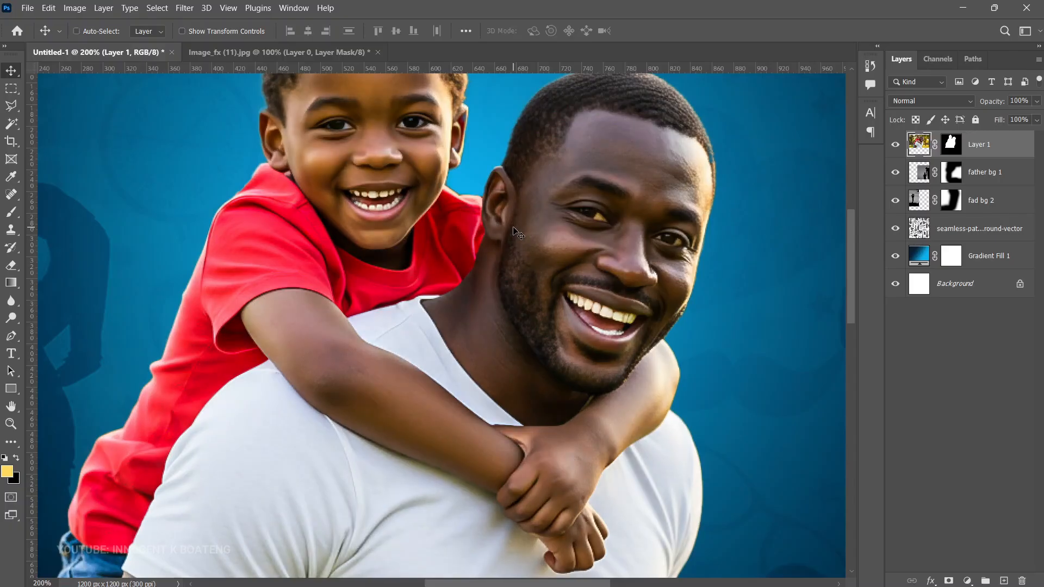
pyautogui.keyDown('alt'); pyautogui.click(514, 229); pyautogui.keyUp('alt')
pyautogui.keyDown('alt'); pyautogui.click(514, 229); pyautogui.keyUp('alt')
pyautogui.click(949, 146)
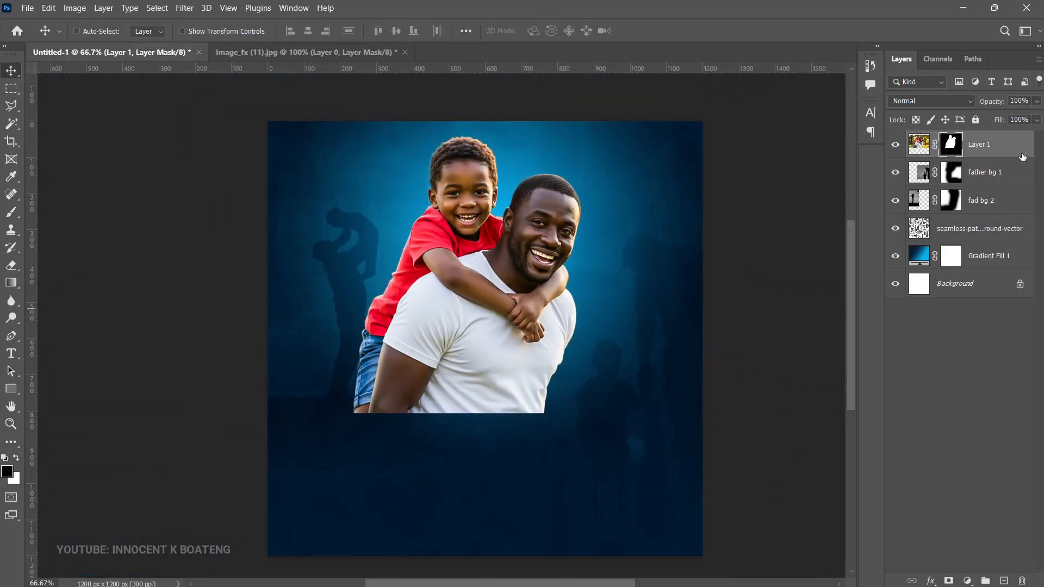
pyautogui.press('b')
pyautogui.moveTo(518, 470)
pyautogui.mouseDown()
pyautogui.moveTo(587, 431)
pyautogui.moveTo(452, 430)
pyautogui.moveTo(396, 461)
pyautogui.moveTo(407, 451)
pyautogui.moveTo(435, 465)
pyautogui.moveTo(334, 456)
pyautogui.moveTo(349, 426)
pyautogui.moveTo(363, 466)
pyautogui.moveTo(413, 474)
pyautogui.mouseUp()
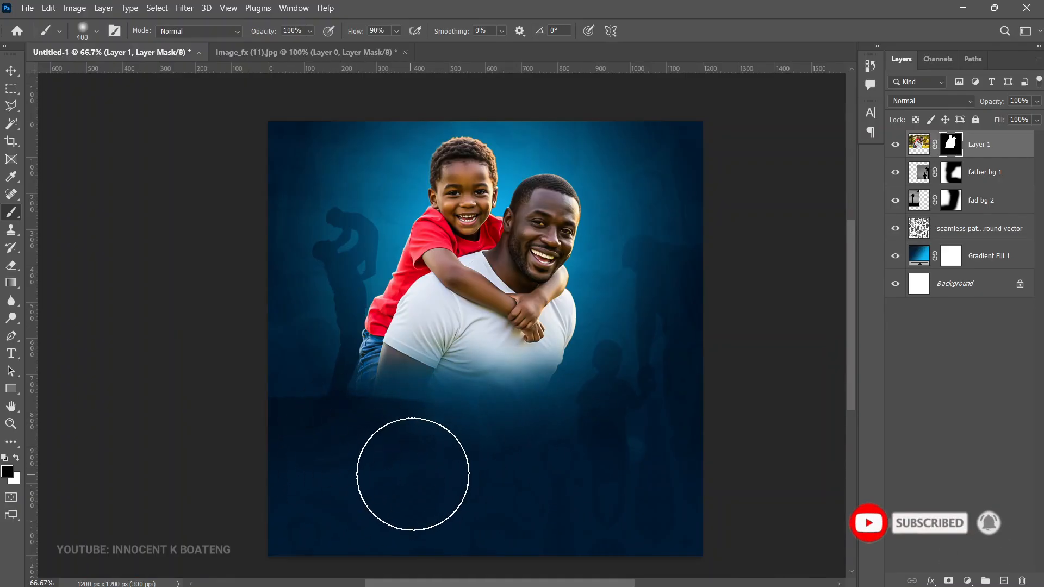
pyautogui.press('v')
pyautogui.moveTo(535, 210)
pyautogui.mouseDown()
pyautogui.moveTo(534, 226)
pyautogui.moveTo(533, 218)
pyautogui.mouseUp()
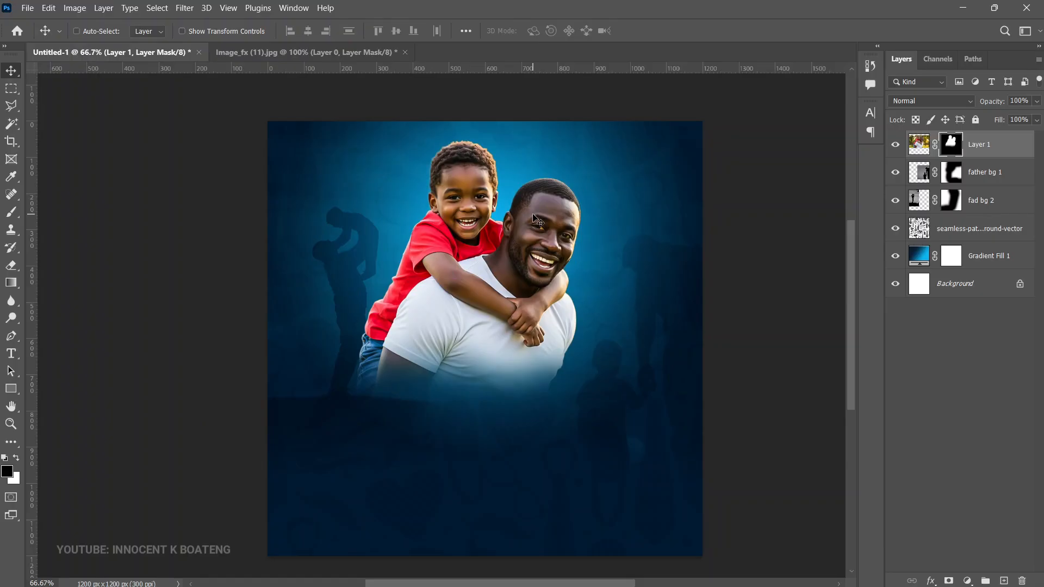
# Step: Add the headline text "Agya Pa" at 35 pt below the father and son
pyautogui.press('t')
pyautogui.click(473, 434)
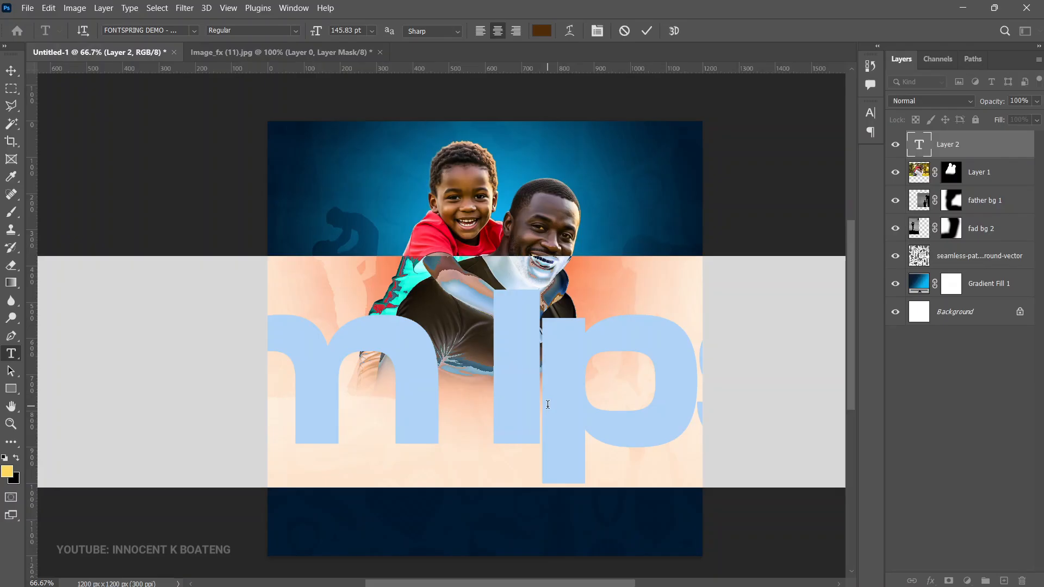
pyautogui.write('Agua Pa')
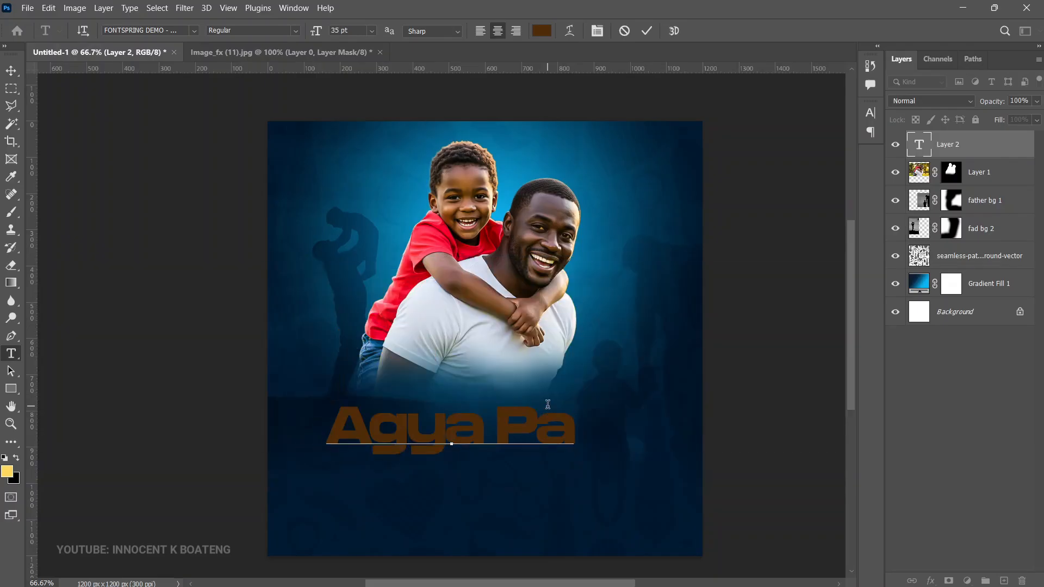
pyautogui.click(10, 71)
# Step: Enlarge the headline to about 41 pt, centered horizontally on the canvas and raised against the cutout's faded edge
pyautogui.hotkey('ctrl', 't')
pyautogui.moveTo(576, 396); pyautogui.dragTo(618, 389)
pyautogui.press('Return')
pyautogui.hotkey('ctrl', 'a')
pyautogui.click(308, 31)
pyautogui.hotkey('ctrl', 'd')
pyautogui.moveTo(581, 479); pyautogui.dragTo(579, 456)
pyautogui.doubleClick(570, 409)
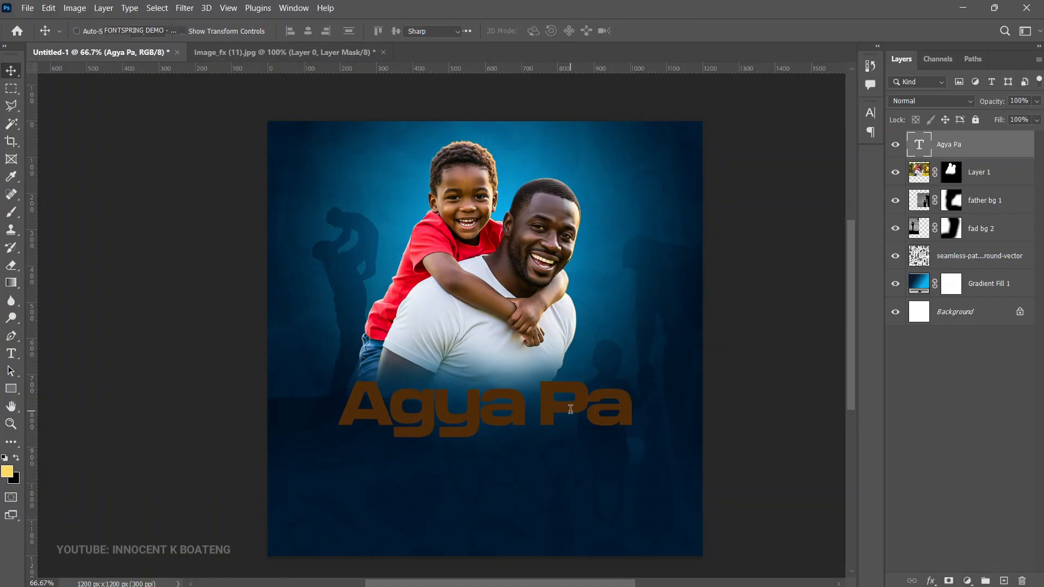
pyautogui.click(11, 71)
# Step: Add a Gradient Overlay to the headline using the pale-gold-to-white gradient preset, keeping #f4db8f as its first color stop
pyautogui.rightClick(977, 144)
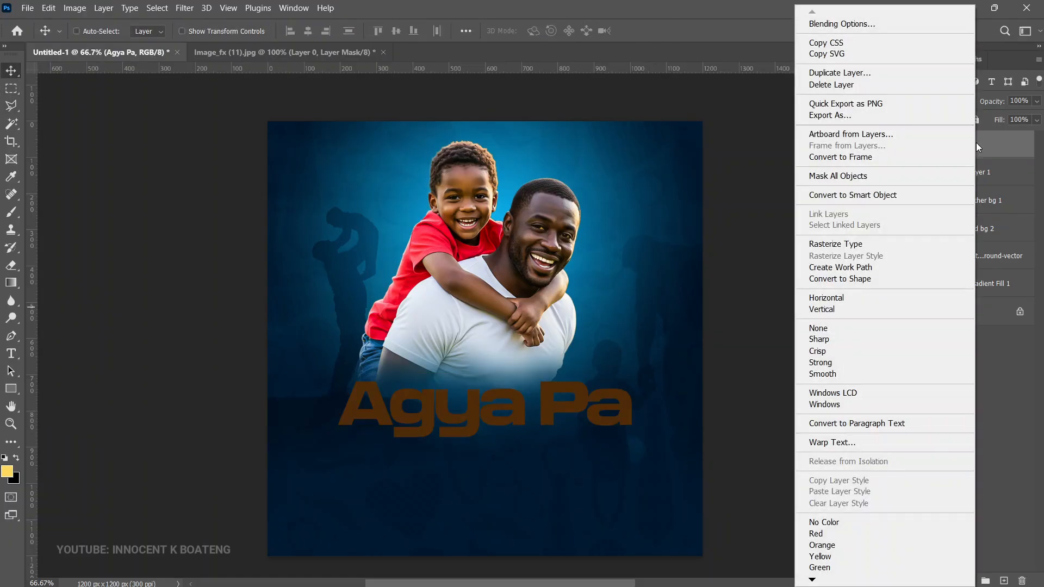
pyautogui.click(896, 25)
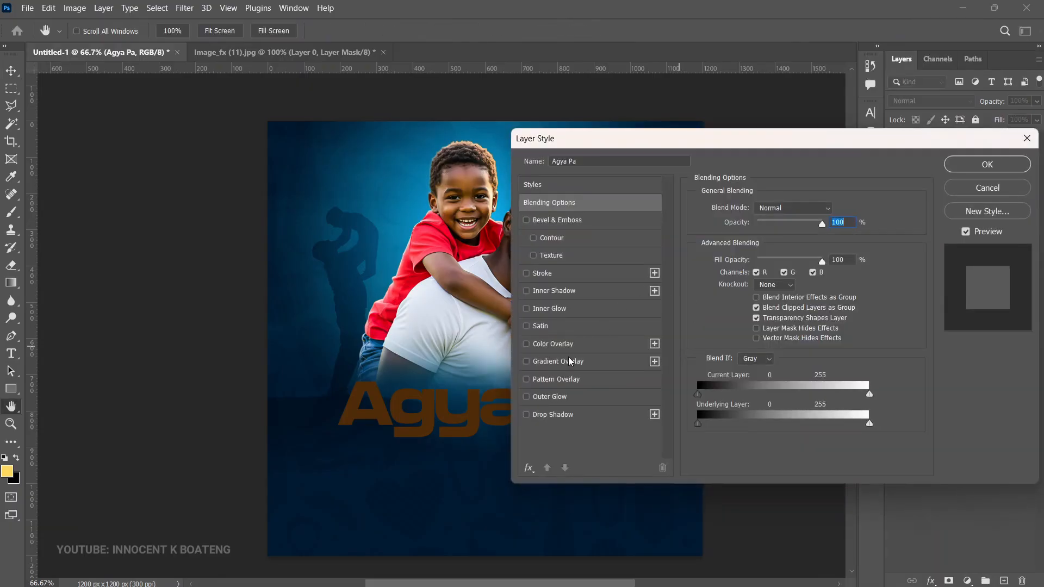
pyautogui.click(570, 361)
pyautogui.click(779, 242)
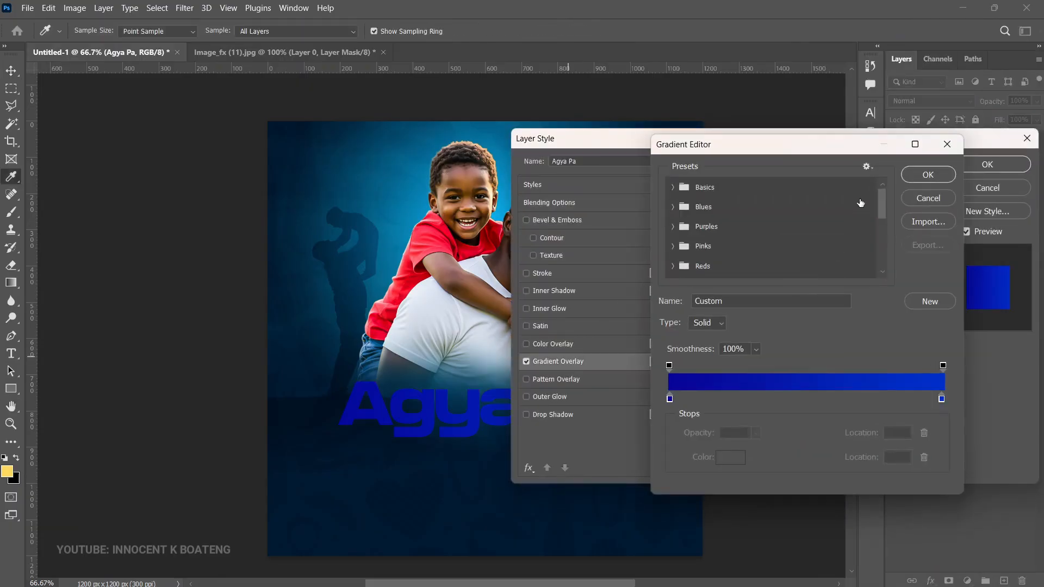
pyautogui.moveTo(885, 202); pyautogui.dragTo(888, 273)
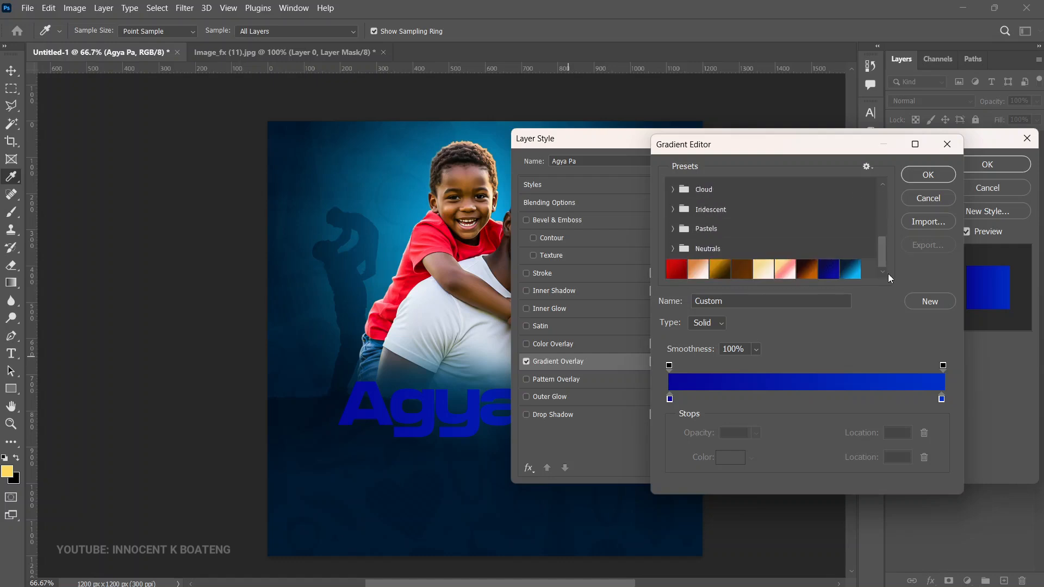
pyautogui.click(764, 270)
pyautogui.click(669, 398)
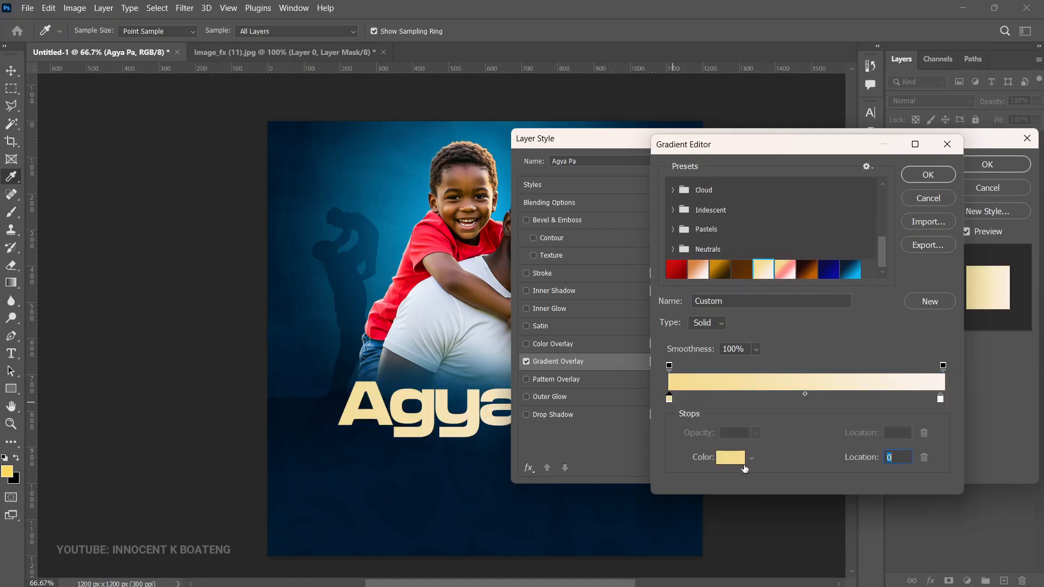
pyautogui.click(735, 460)
pyautogui.click(1023, 314)
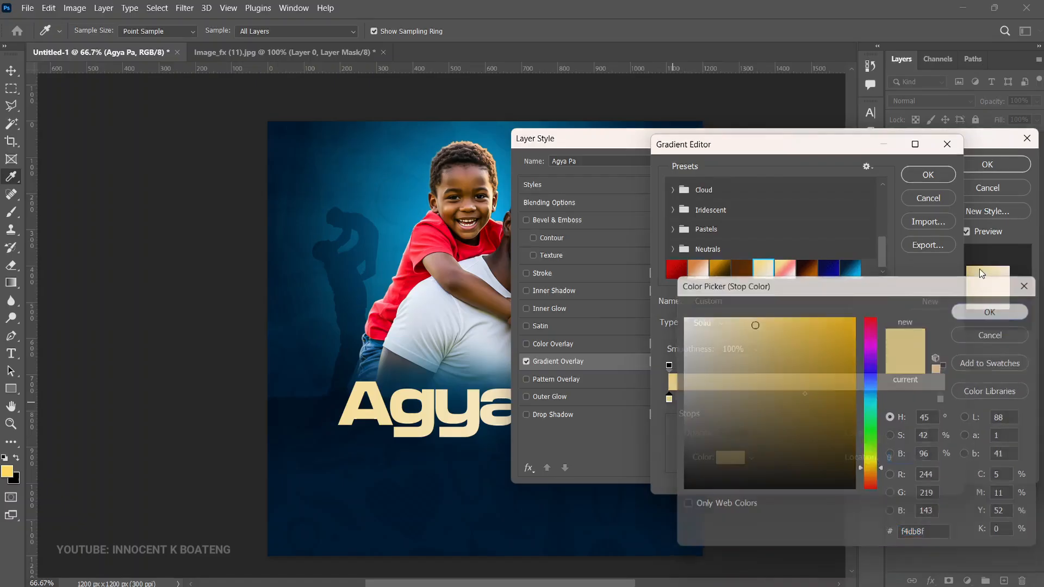
pyautogui.click(912, 176)
pyautogui.click(987, 164)
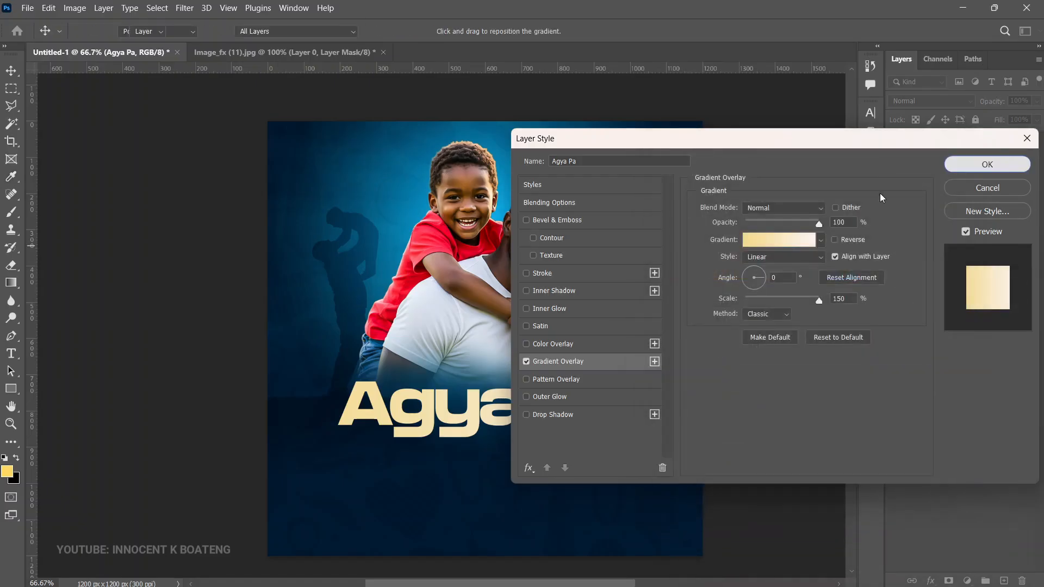
# Step: Enlarge the headline a little more, center it horizontally on the canvas and move it slightly up
pyautogui.hotkey('ctrl', 't')
pyautogui.moveTo(628, 444); pyautogui.dragTo(658, 450)
pyautogui.press('Return')
pyautogui.hotkey('ctrl', 'a')
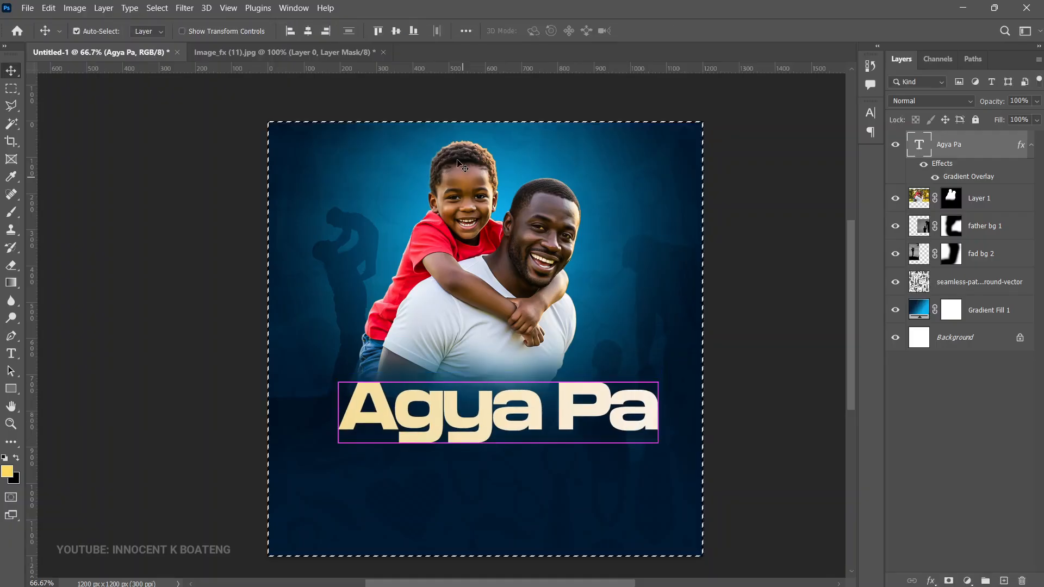
pyautogui.click(308, 31)
pyautogui.hotkey('ctrl', 'd')
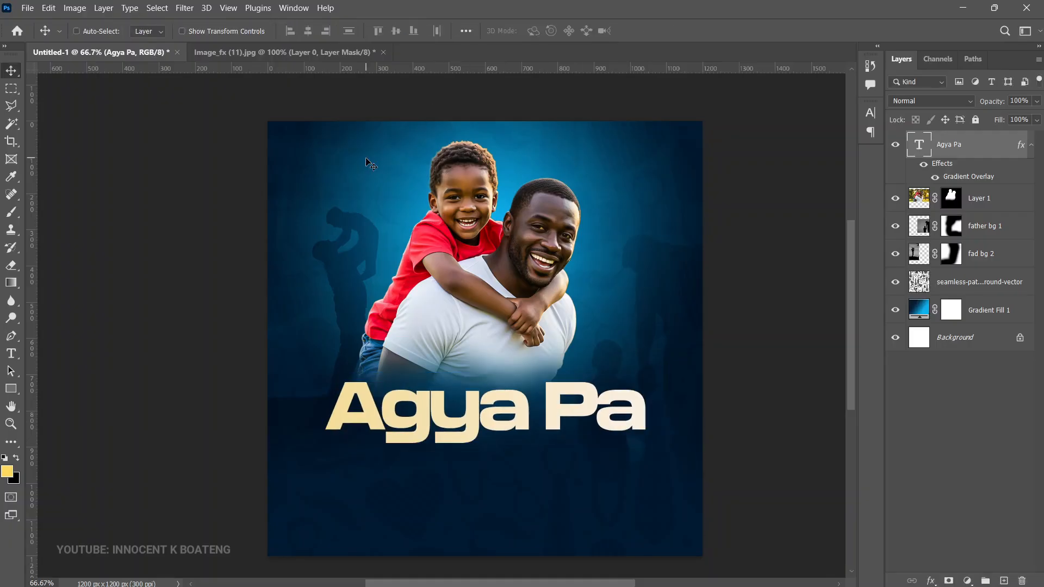
pyautogui.moveTo(560, 438); pyautogui.dragTo(549, 426)
# Step: Add the tagline "Celebrating our Fathers in a grand style." as a 35 pt text layer below the headline
pyautogui.press('t')
pyautogui.click(468, 468)
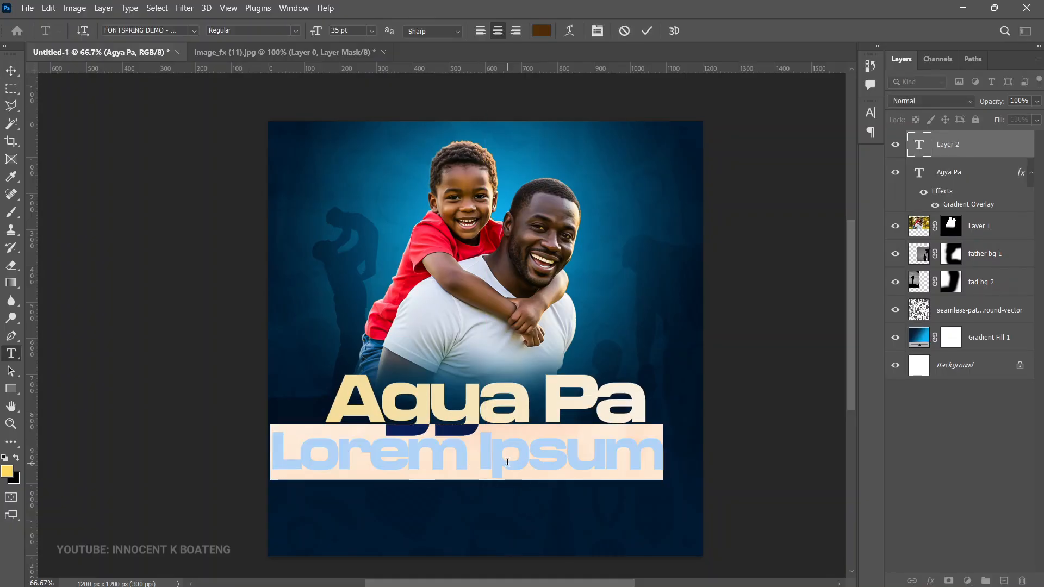
pyautogui.click(129, 31)
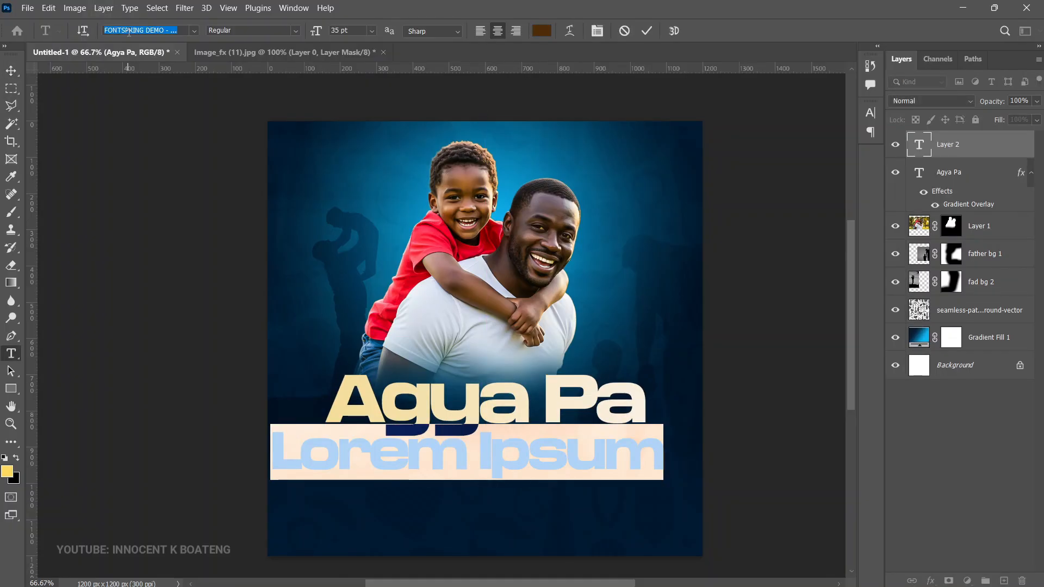
pyautogui.write('p')
pyautogui.write('op')
pyautogui.press('BackSpace')
pyautogui.press('BackSpace')
pyautogui.write('opp')
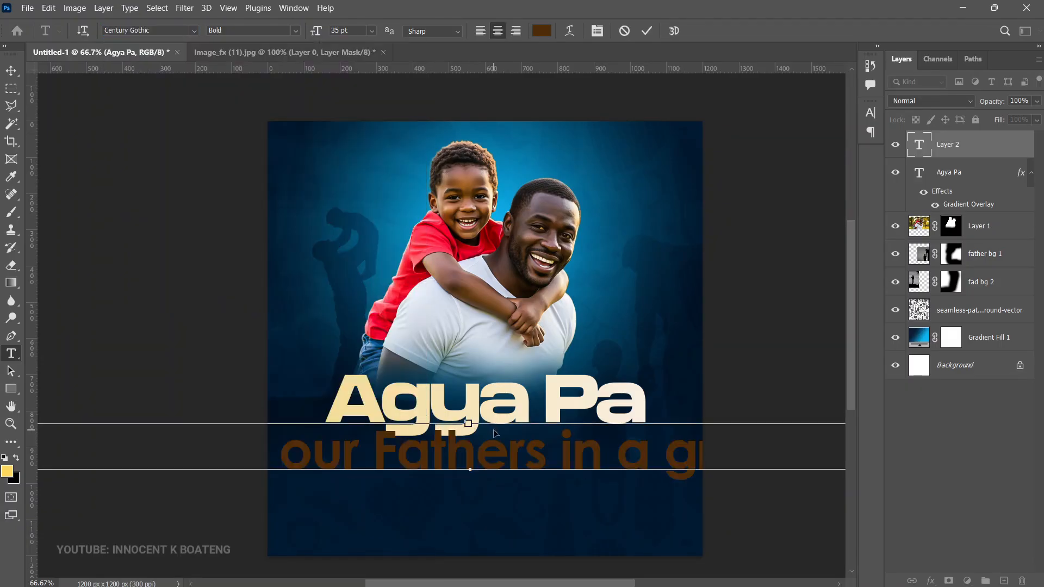
pyautogui.hotkey('ctrl', 'a')
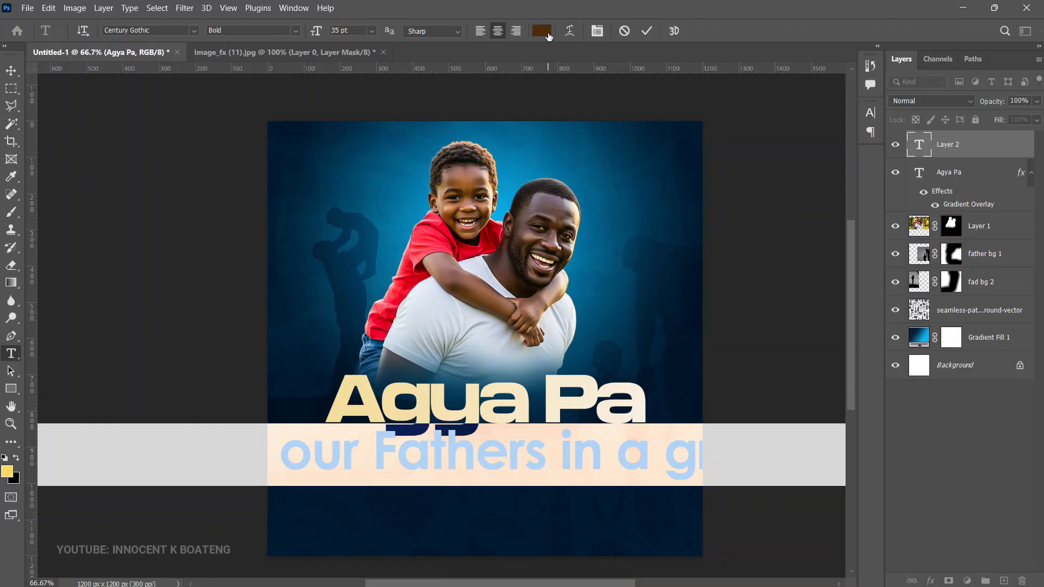
pyautogui.hotkey('ctrl', 'Return')
# Step: Scale the tagline down to about 12 pt so the whole line fits within the canvas below the headline
pyautogui.hotkey('ctrl', 't')
pyautogui.scroll(-1, 694, 408)
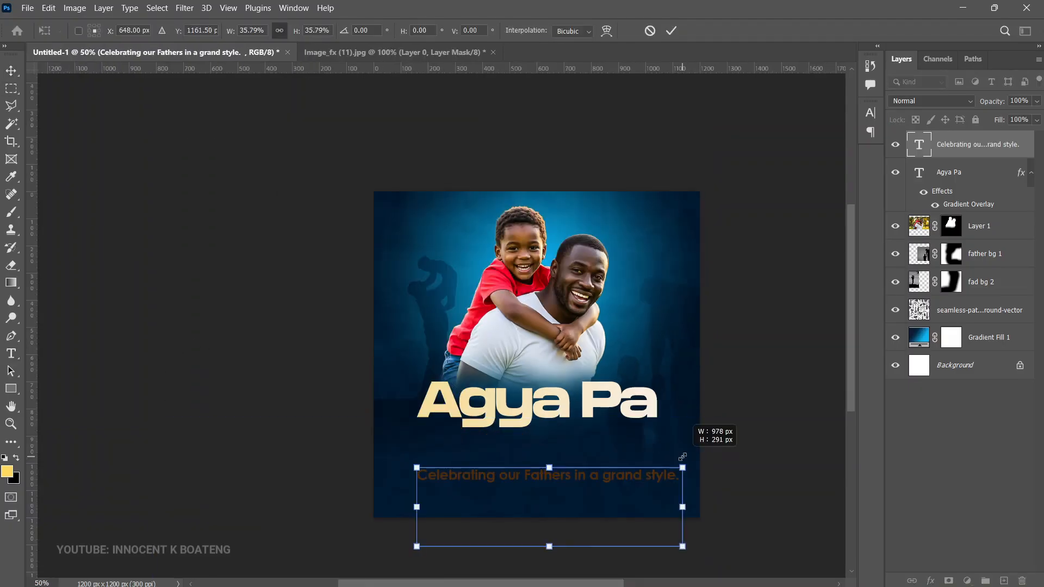
pyautogui.moveTo(683, 463); pyautogui.dragTo(670, 471)
pyautogui.press('Return')
# Step: Change the tagline's font to Poppins Medium
pyautogui.press('z')
pyautogui.click(173, 29)
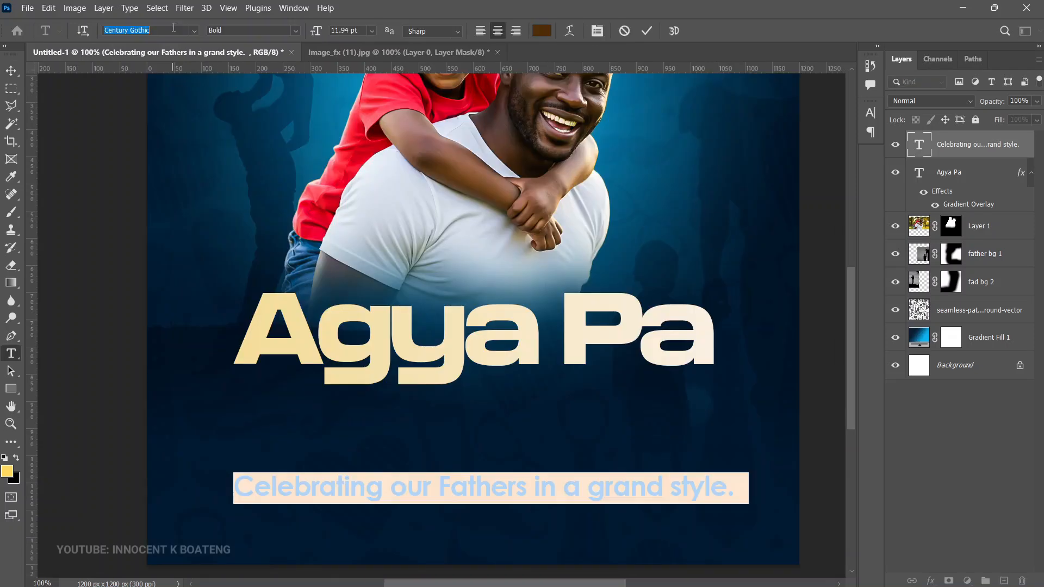
pyautogui.write('popp')
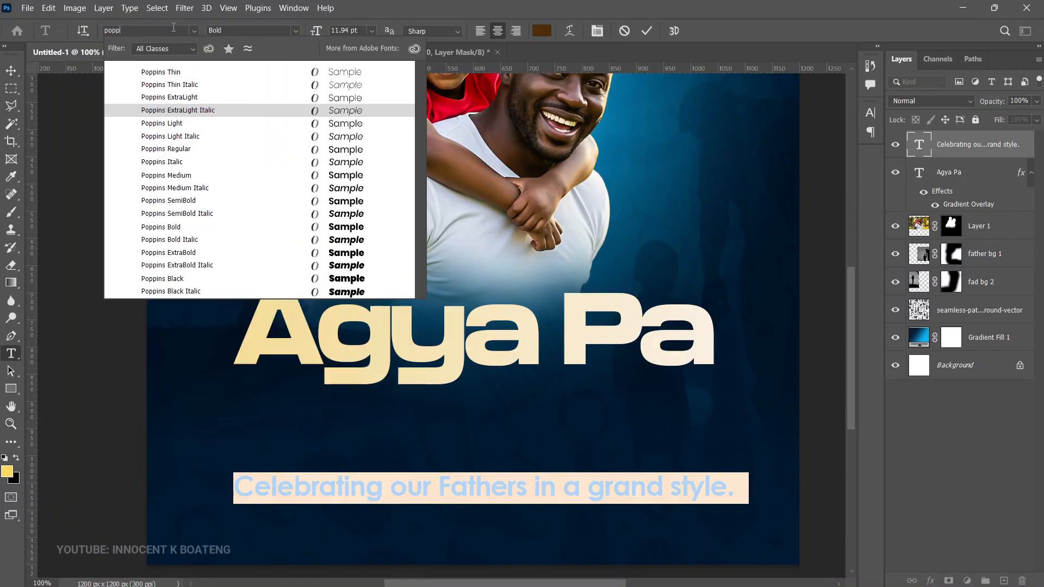
pyautogui.click(206, 181)
pyautogui.hotkey('ctrl', 'Return')
# Step: Shrink the tagline to be narrower than the headline and center it directly beneath the headline
pyautogui.hotkey('ctrl', 't')
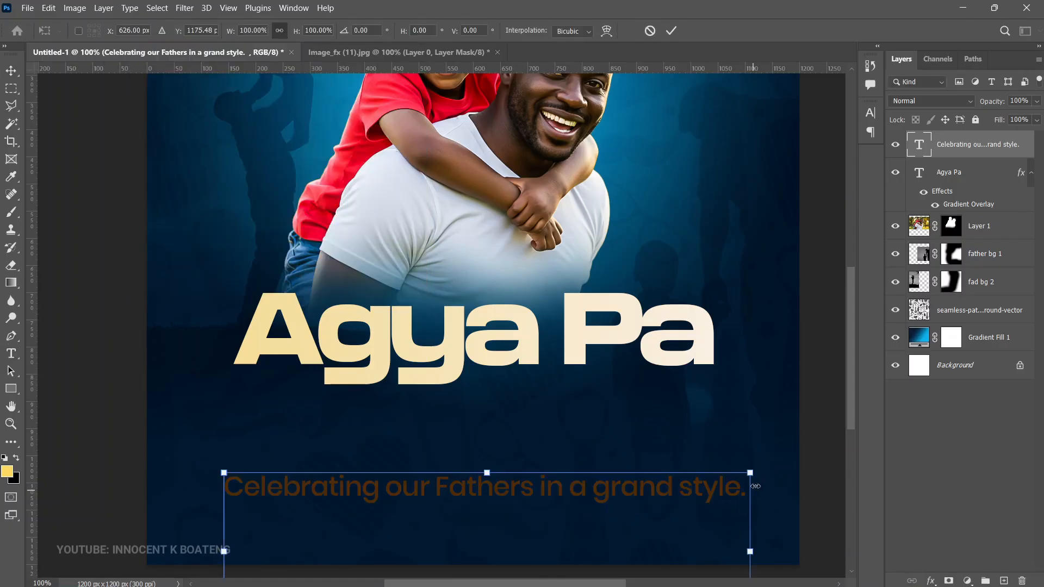
pyautogui.moveTo(751, 474); pyautogui.dragTo(586, 411)
pyautogui.press('Return')
pyautogui.hotkey('ctrl', 'a')
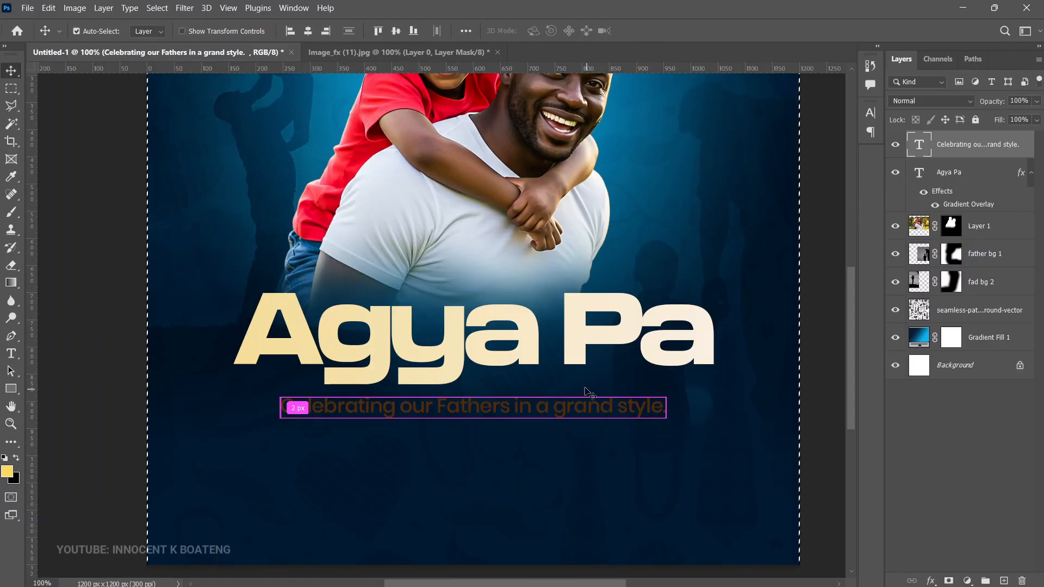
pyautogui.hotkey('ctrl', 'd')
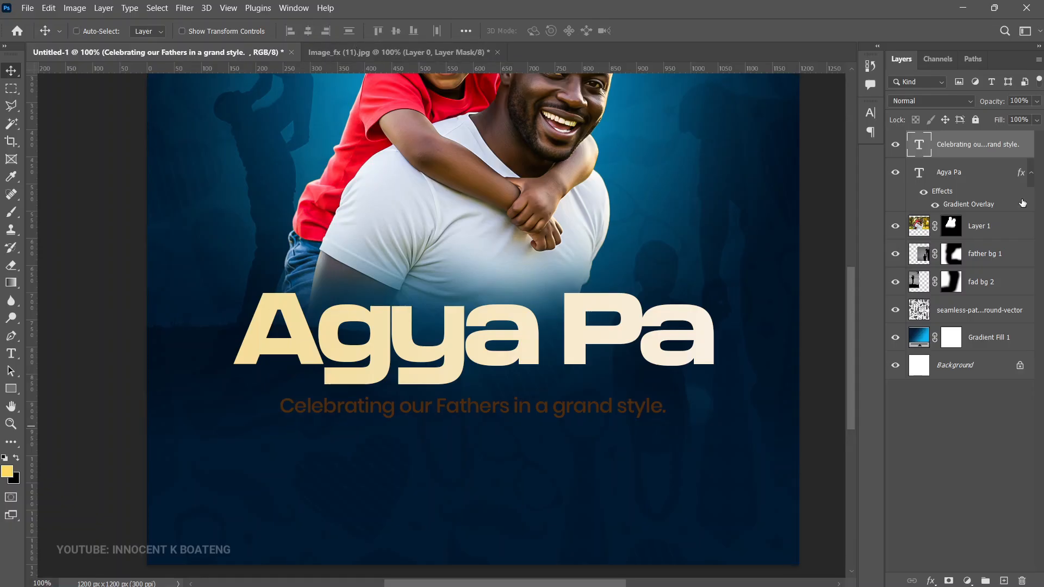
# Step: Copy the headline's Gradient Overlay effect onto the tagline layer
pyautogui.click(1032, 173)
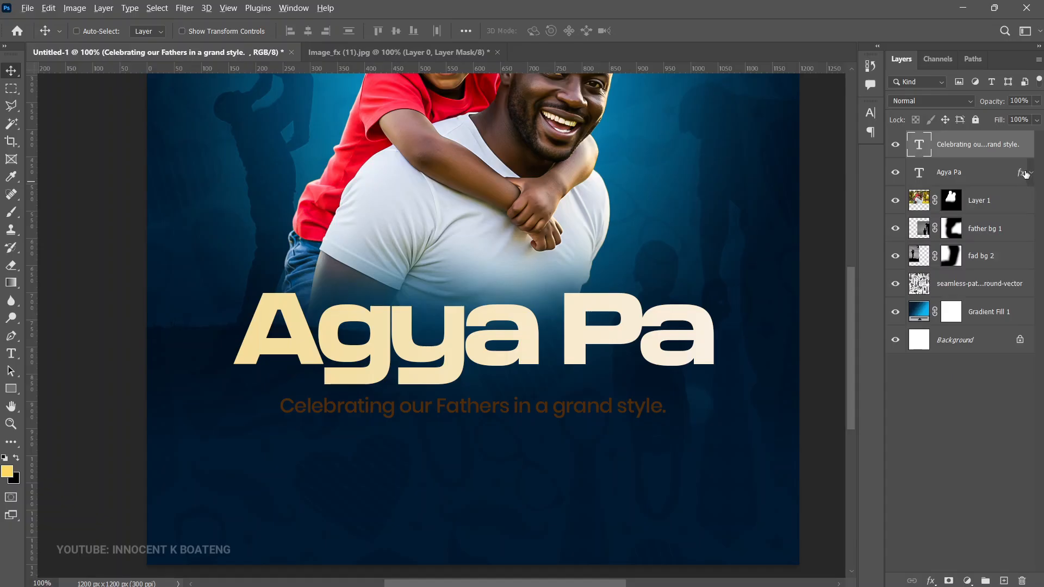
pyautogui.moveTo(1023, 175); pyautogui.dragTo(1025, 148)
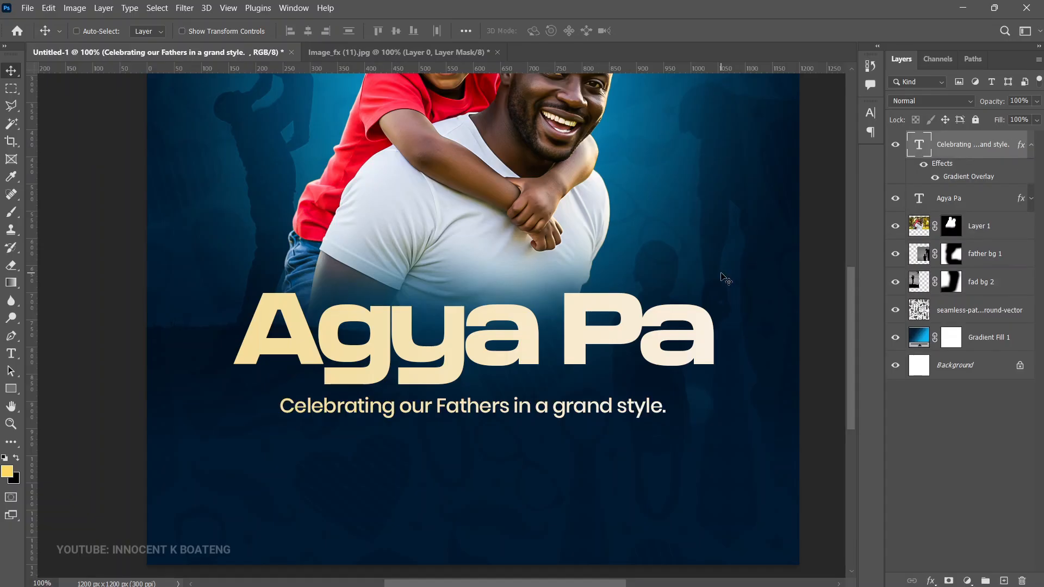
# Step: Duplicate the tagline below itself and replace the copy's text with the copied DJ and MC line-up
pyautogui.scroll(-2, 566, 374)
pyautogui.hotkey('ctrl', 'j')
pyautogui.moveTo(560, 373); pyautogui.dragTo(558, 416)
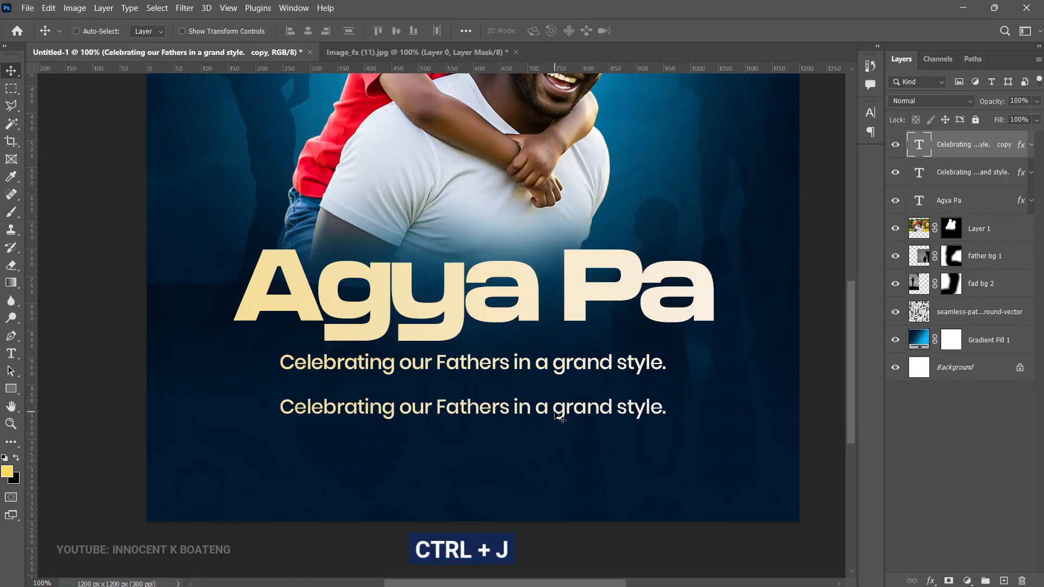
pyautogui.doubleClick(558, 416)
pyautogui.write('DJ Speedo / DJ P-Square | MC Sammy Sugar')
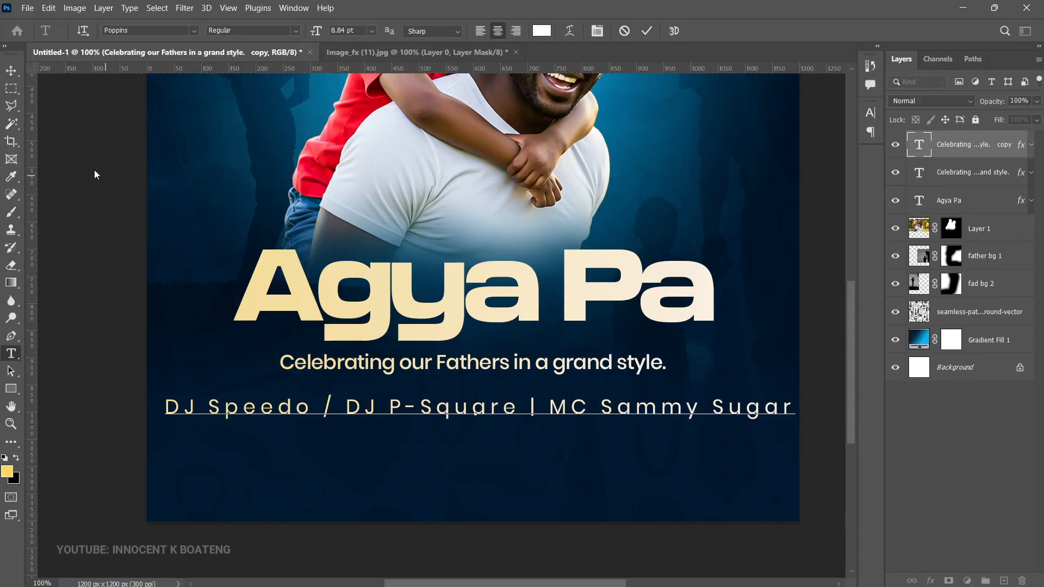
pyautogui.click(10, 71)
# Step: Scale the line-up text down to about 87% and center it horizontally on the canvas, slightly lower beneath the tagline
pyautogui.hotkey('ctrl', 't')
pyautogui.moveTo(796, 397); pyautogui.dragTo(718, 414)
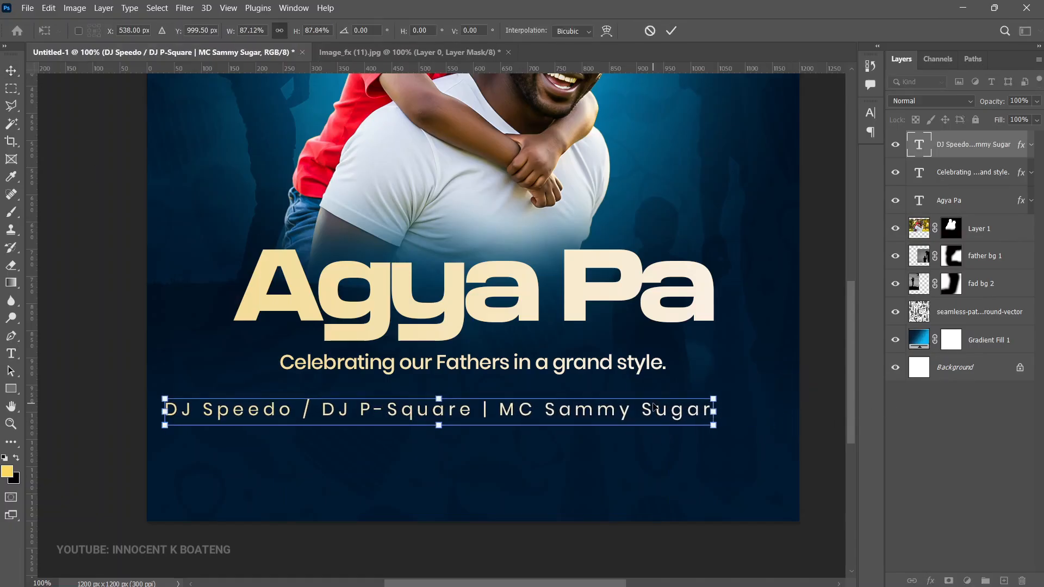
pyautogui.press('Return')
pyautogui.hotkey('ctrl', 'a')
pyautogui.click(308, 31)
pyautogui.hotkey('ctrl', 'd')
pyautogui.moveTo(511, 419); pyautogui.dragTo(556, 427)
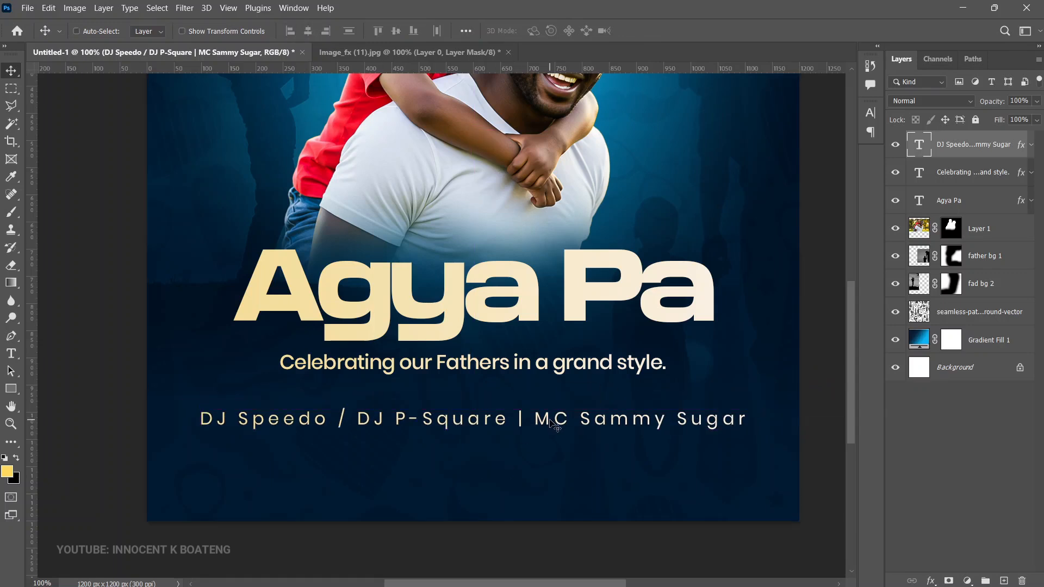
# Step: Set the tracking of the whole line-up text to 260
pyautogui.doubleClick(551, 421)
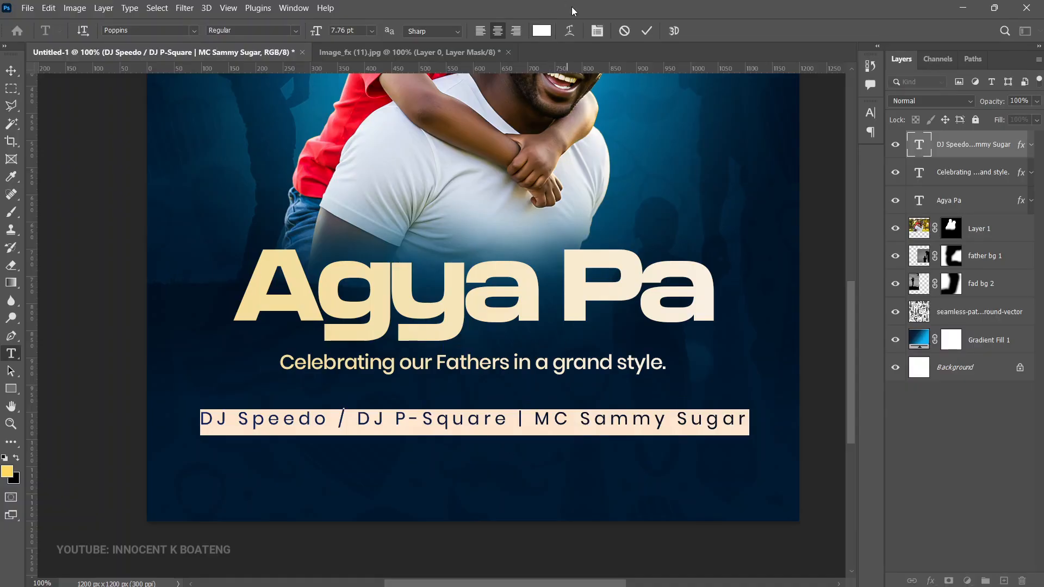
pyautogui.click(598, 31)
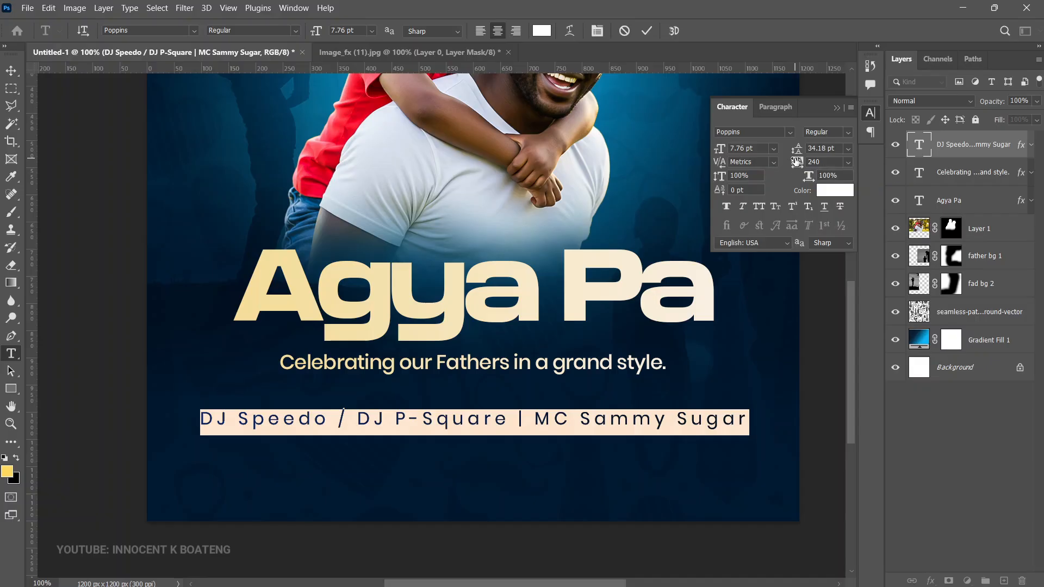
pyautogui.moveTo(796, 161); pyautogui.dragTo(797, 163)
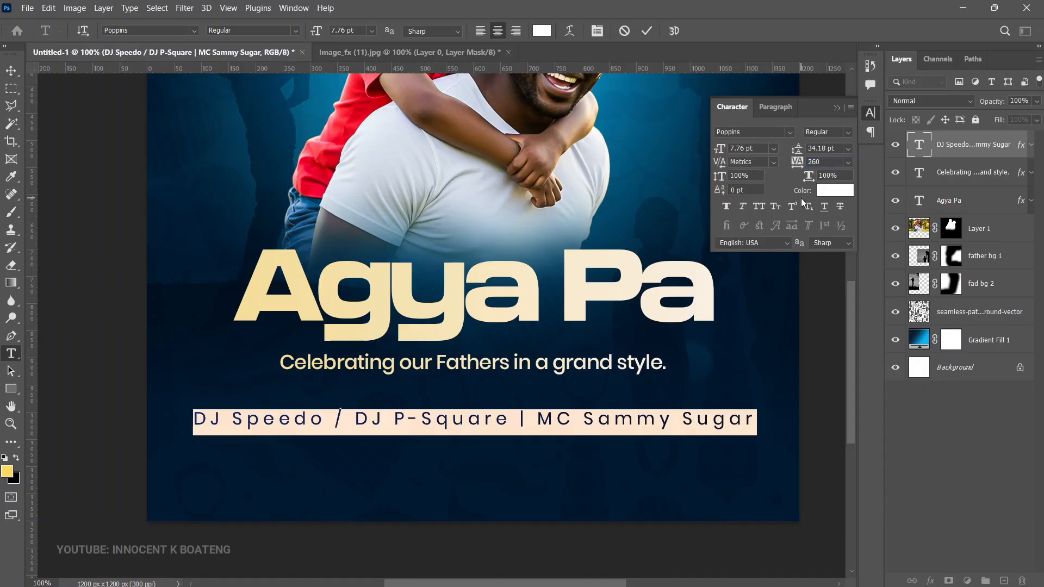
pyautogui.click(11, 70)
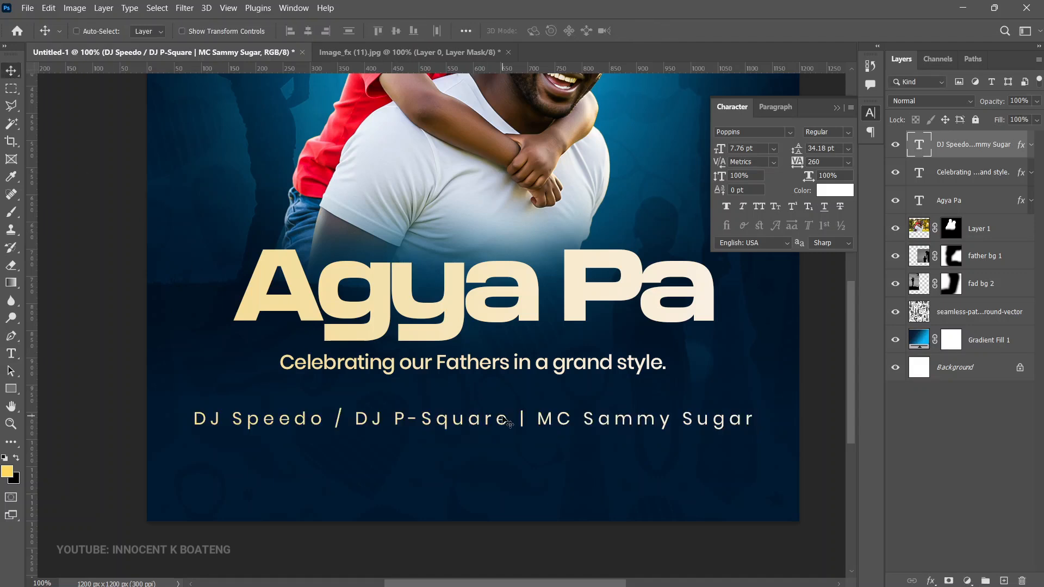
# Step: Select the tagline layer and nudge it down slightly to leave more room beneath the headline
pyautogui.rightClick(495, 370)
pyautogui.click(522, 375)
pyautogui.press('Down')
pyautogui.press('Down')
pyautogui.press('Down')
pyautogui.press('Down')
pyautogui.press('Down')
pyautogui.press('Down')
pyautogui.press('Down')
pyautogui.press('Down')
pyautogui.press('Down')
pyautogui.press('Down')
pyautogui.press('Down')
pyautogui.press('Down')
pyautogui.press('Down')
pyautogui.press('Down')
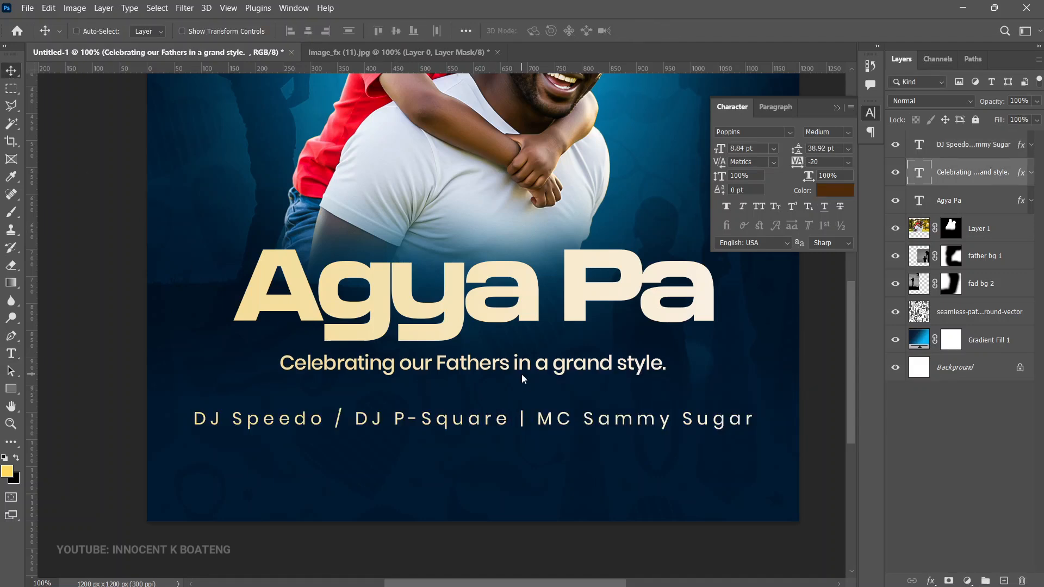
# Step: Enlarge the "Agya Pa" headline to about 49.65 pt and center it horizontally on the canvas
pyautogui.rightClick(518, 323)
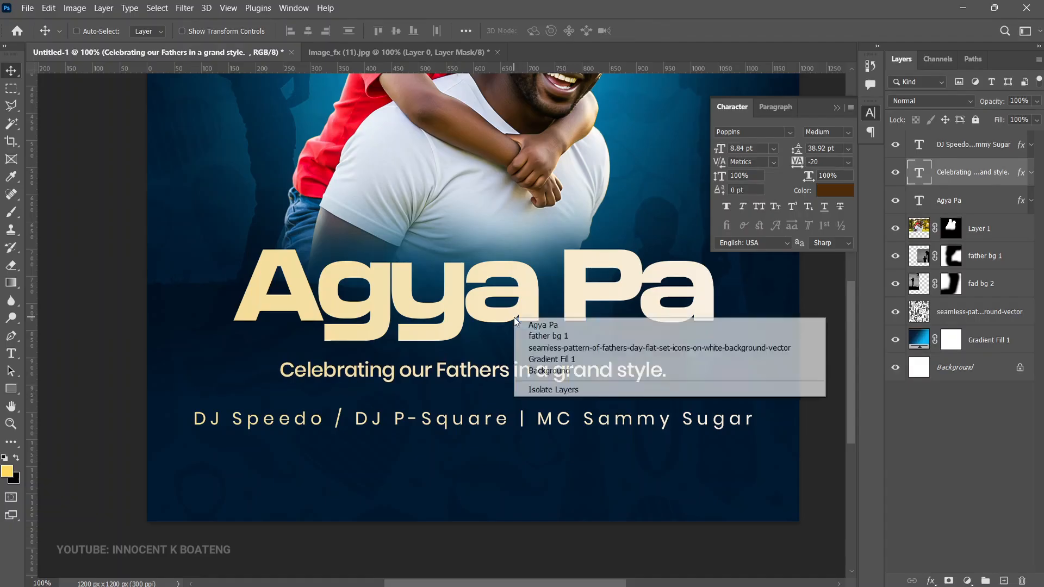
pyautogui.click(525, 322)
pyautogui.hotkey('ctrl', 't')
pyautogui.moveTo(711, 342); pyautogui.dragTo(753, 372)
pyautogui.press('Return')
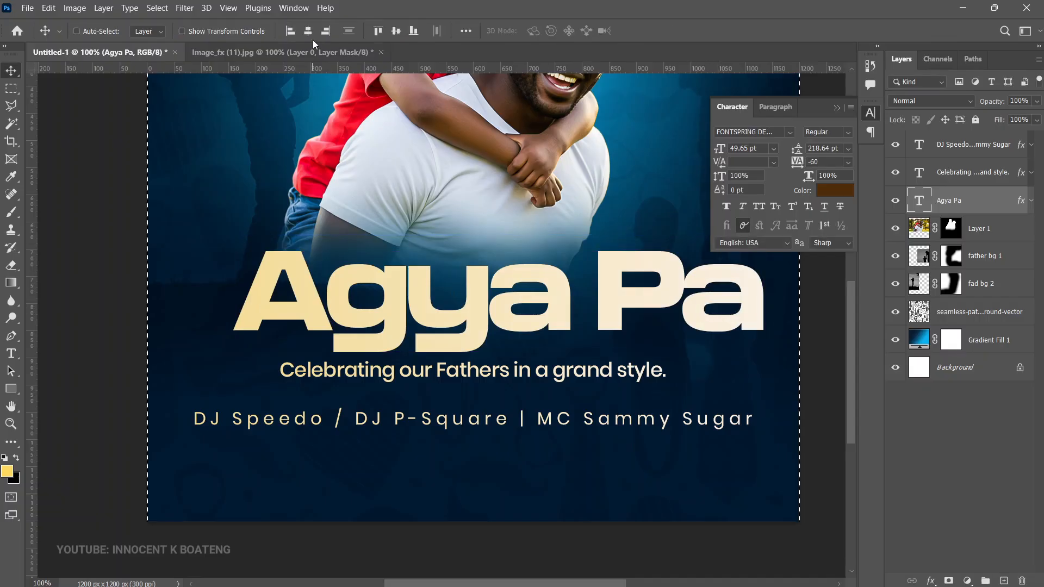
pyautogui.click(308, 31)
pyautogui.hotkey('ctrl', 'd')
# Step: Clear the layer style from the line-up text so it uses its plain white color
pyautogui.keyDown('ctrl'); pyautogui.click(582, 425); pyautogui.keyUp('ctrl')
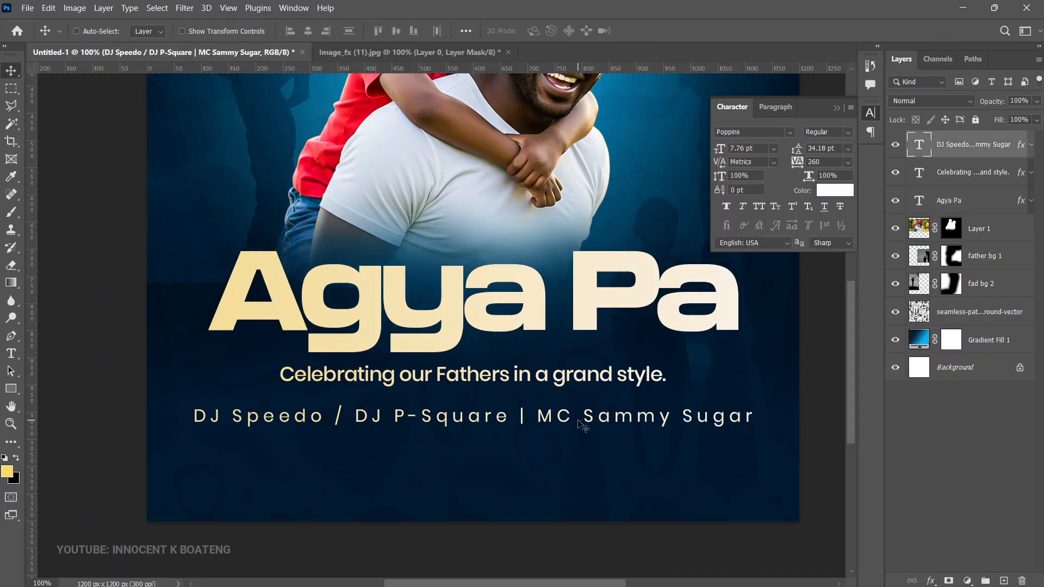
pyautogui.scroll(1, 578, 420)
pyautogui.scroll(-1, 580, 422)
pyautogui.rightClick(989, 146)
pyautogui.click(897, 505)
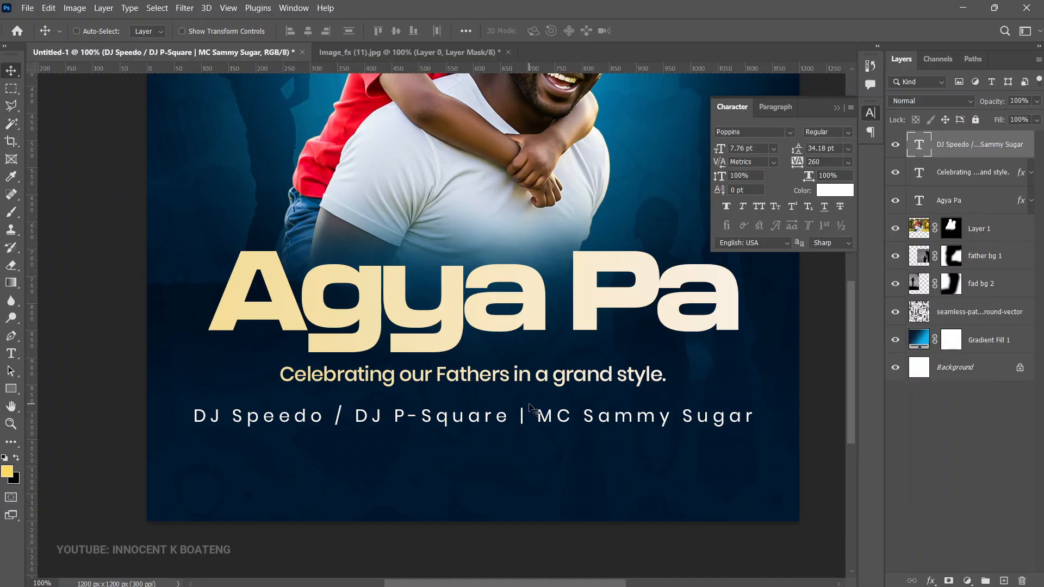
# Step: Draw a rectangle about 365 by 100 px with 20 px corner radius below the line-up text
pyautogui.scroll(-1, 459, 460)
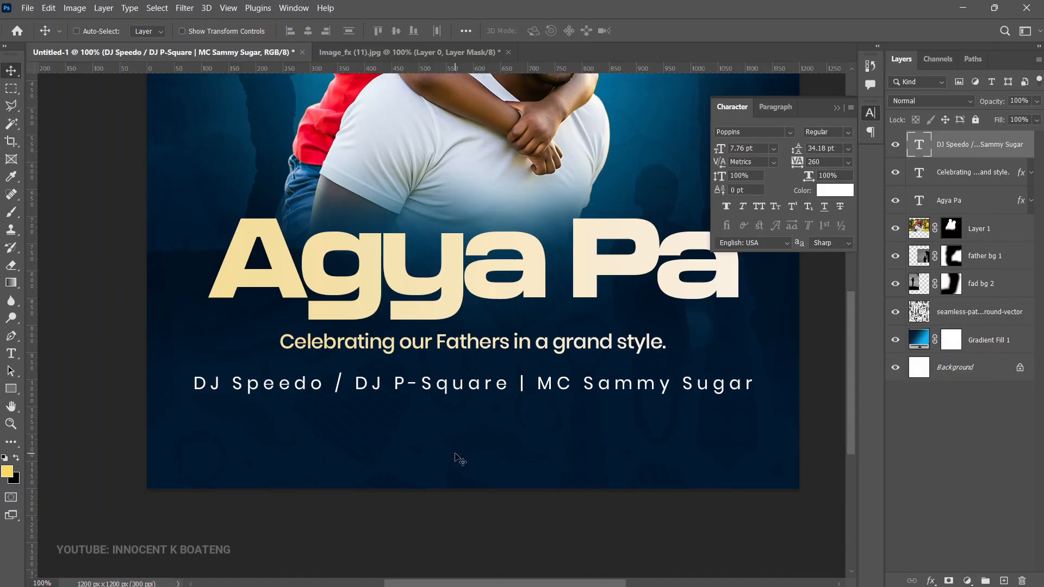
pyautogui.scroll(1, 459, 459)
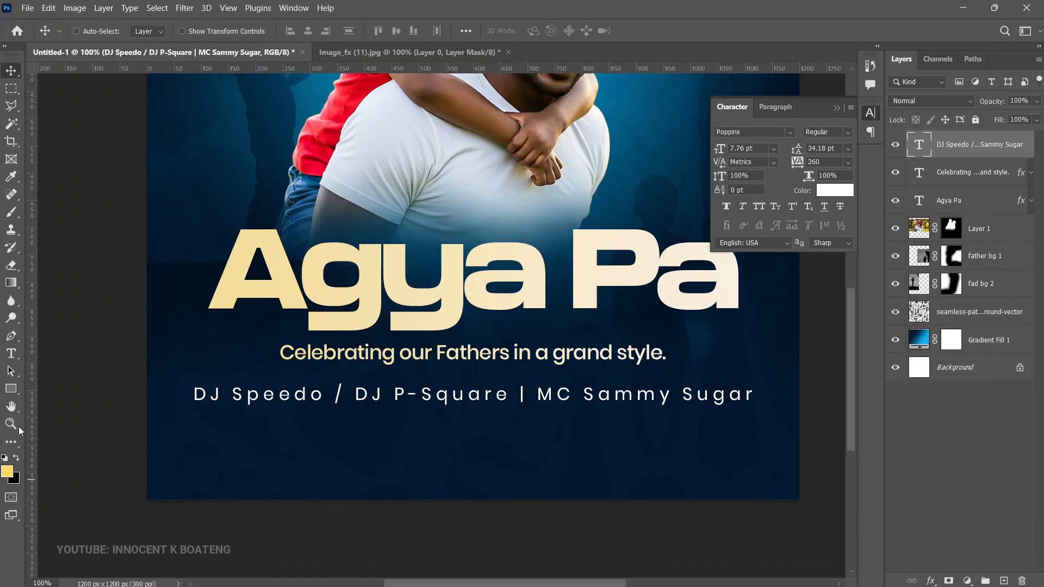
pyautogui.moveTo(12, 393); pyautogui.dragTo(11, 394)
pyautogui.click(60, 387)
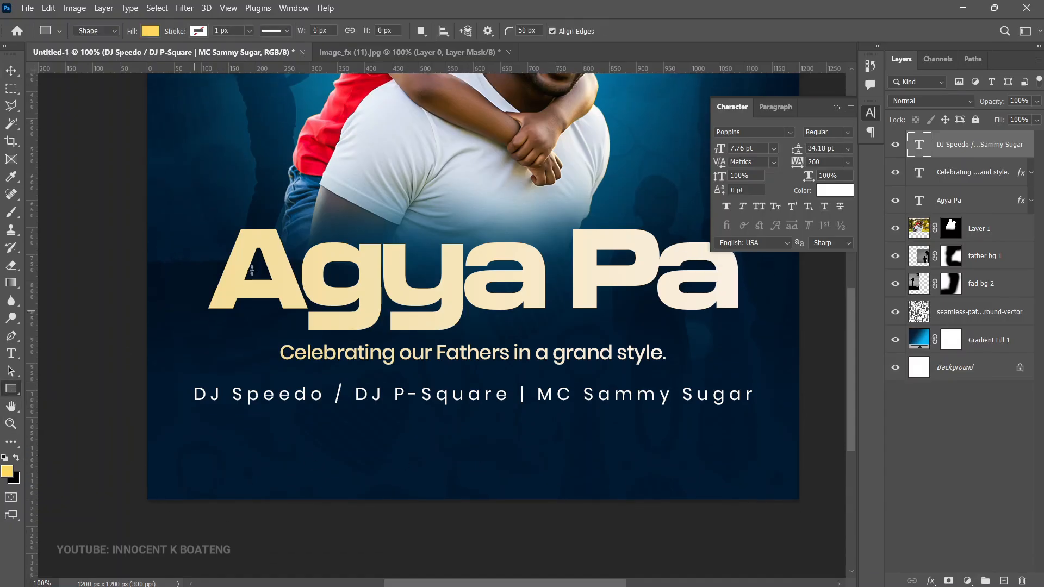
pyautogui.click(501, 34)
pyautogui.write('20')
pyautogui.click(150, 30)
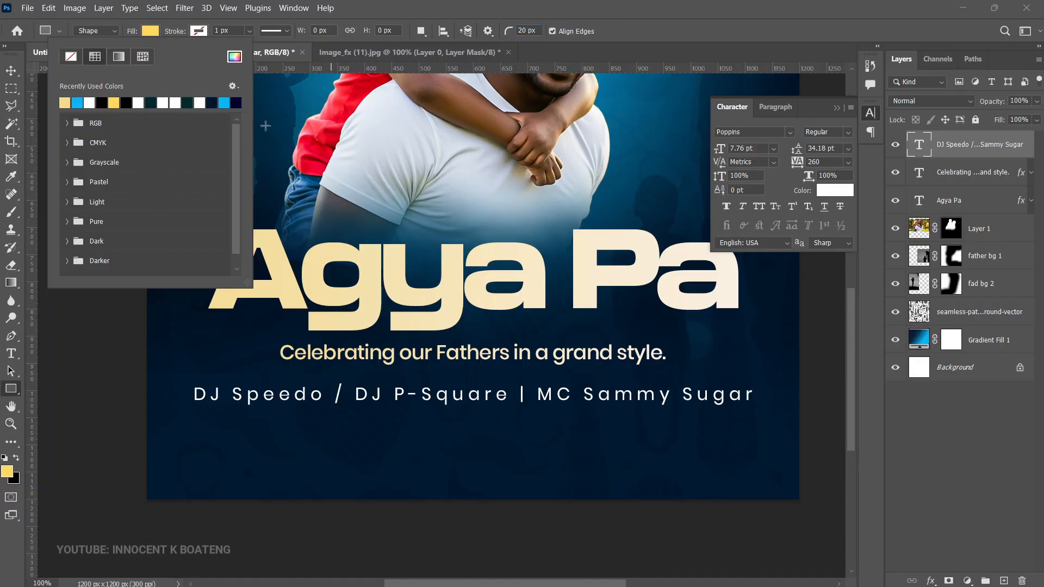
pyautogui.click(11, 70)
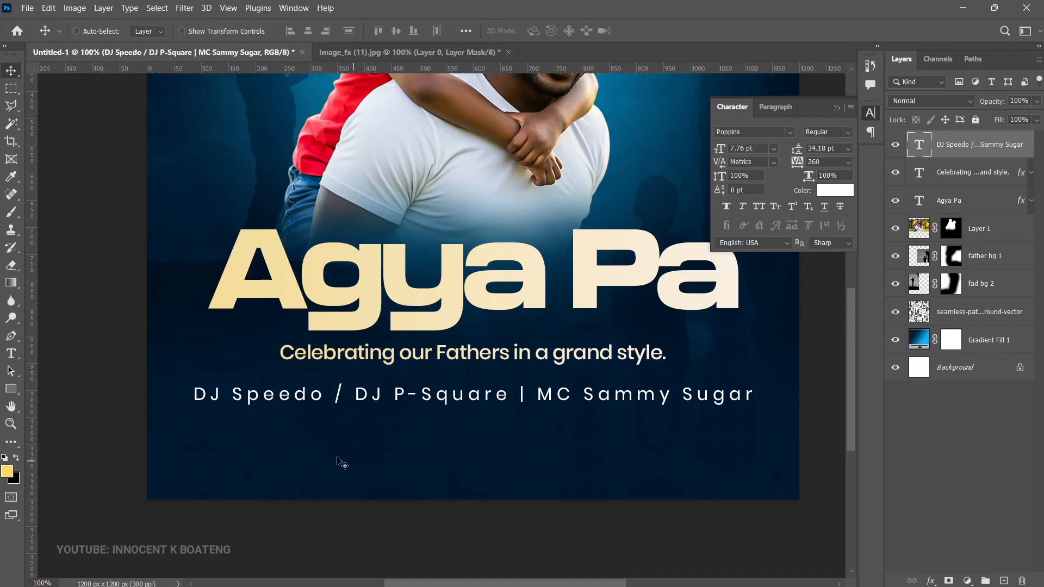
pyautogui.click(11, 388)
pyautogui.moveTo(292, 423); pyautogui.dragTo(491, 476)
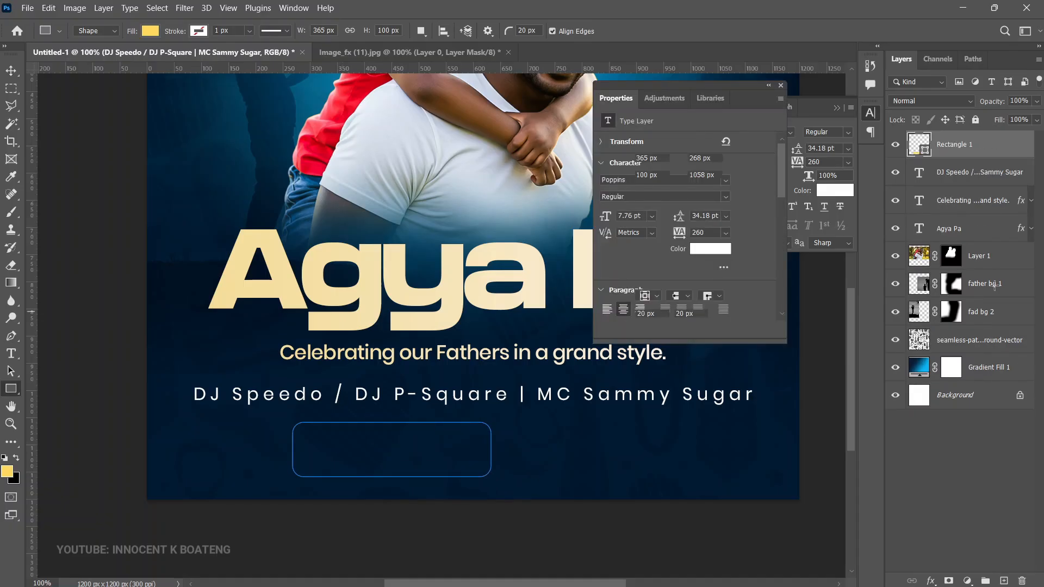
# Step: Change the rounded rectangle's fill color to white, ffffff
pyautogui.doubleClick(924, 152)
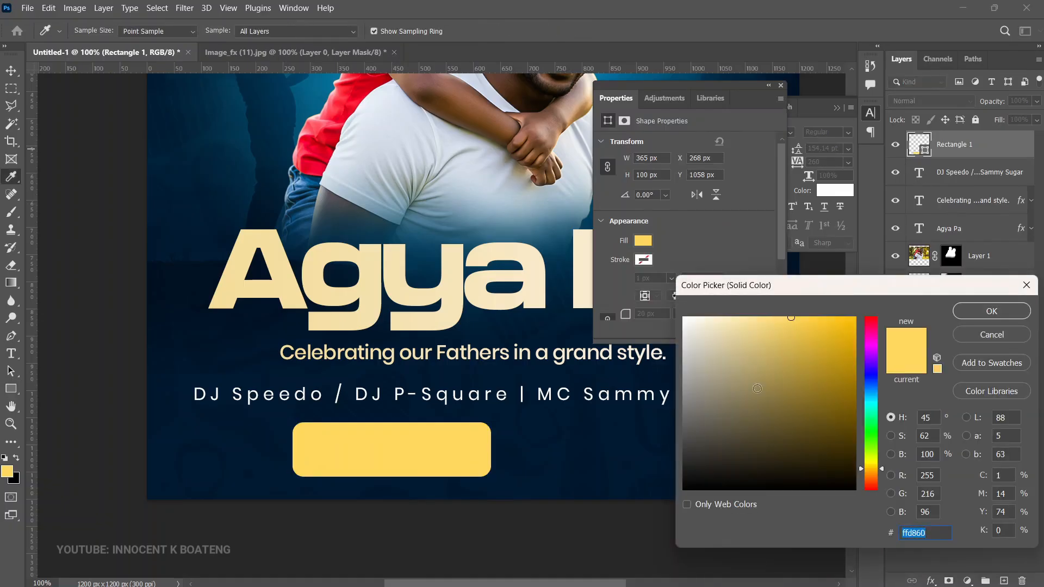
pyautogui.write('ffffff')
pyautogui.click(982, 311)
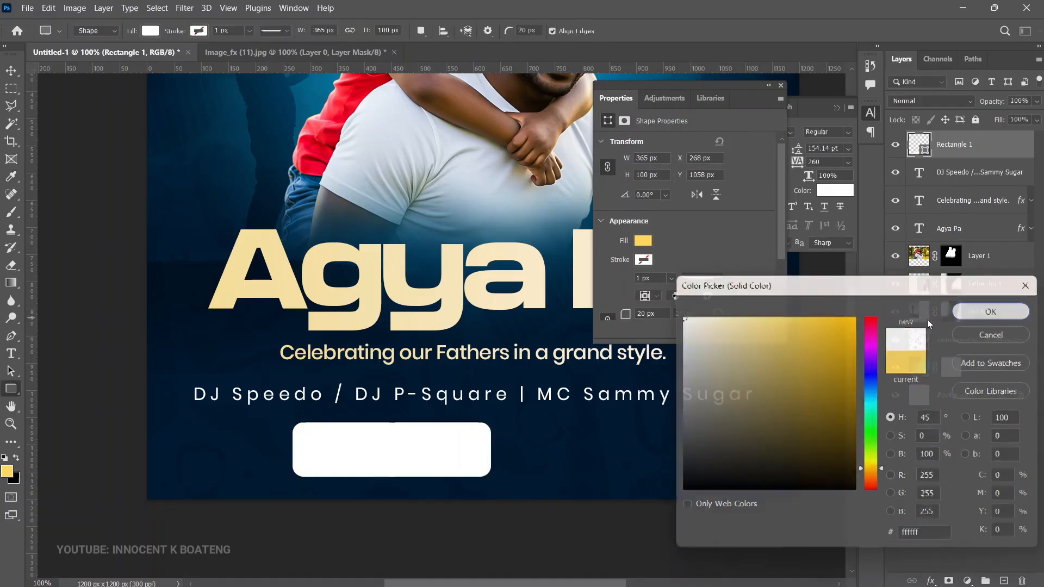
# Step: Try to add the venue location at 10 pt over the white rectangle and open its text color for editing
pyautogui.press('t')
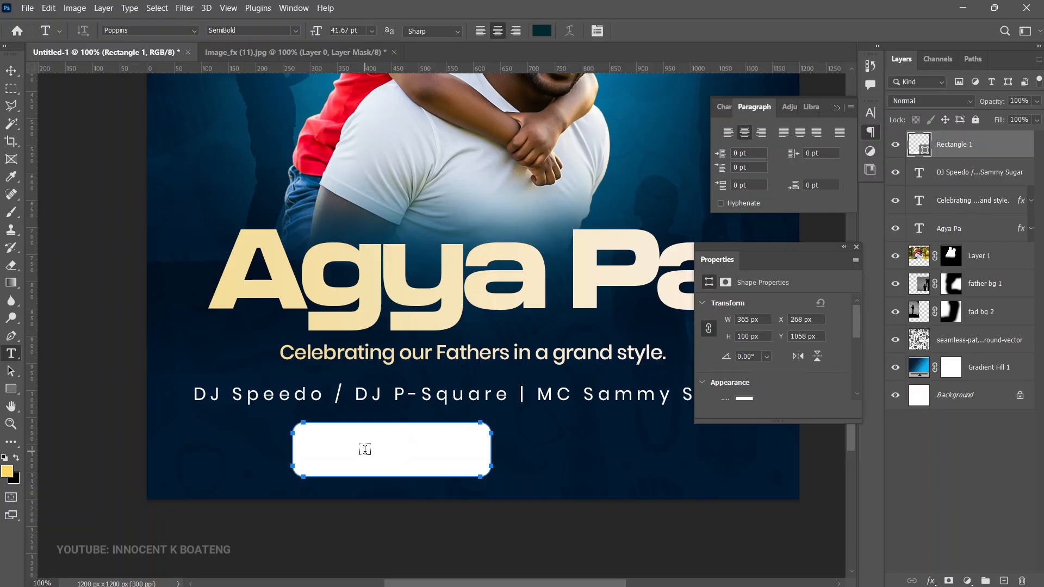
pyautogui.click(365, 445)
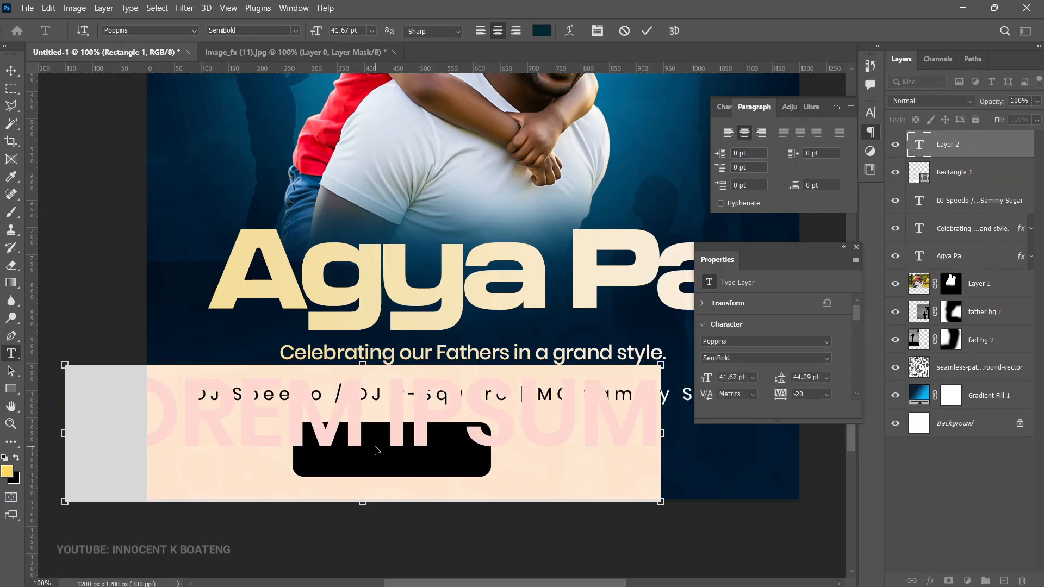
pyautogui.write('LOCATION: ECLIPSE-BAY TAKORADI, NKROFUL')
pyautogui.hotkey('ctrl', 'a')
pyautogui.hotkey('ctrl', 'c')
pyautogui.click(541, 30)
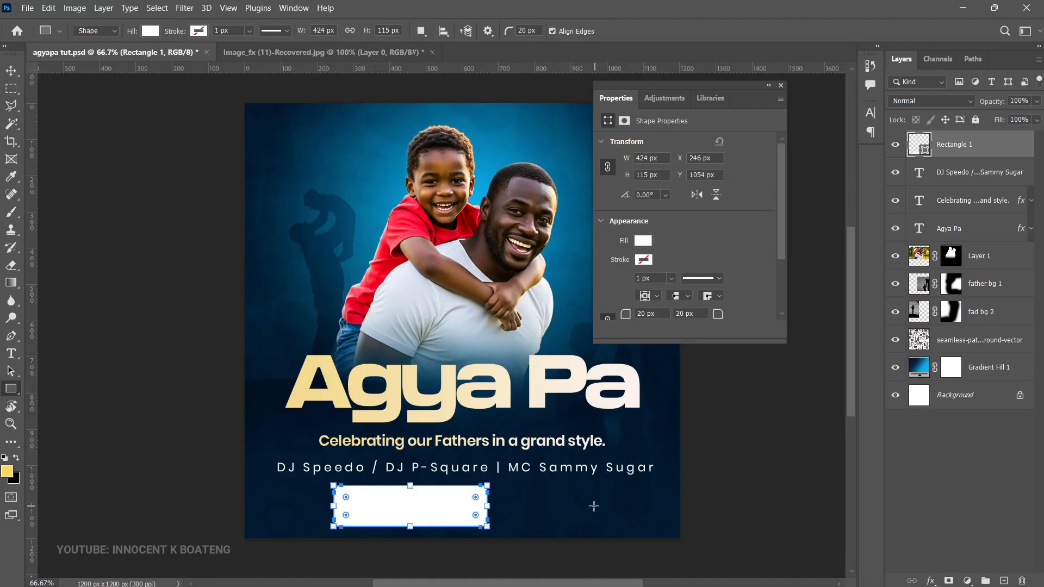
pyautogui.press('v')
# Step: Paste the venue location as a new Poppins SemiBold text layer over the white rectangle in agyapa tut.psd
pyautogui.scroll(-2, 571, 451)
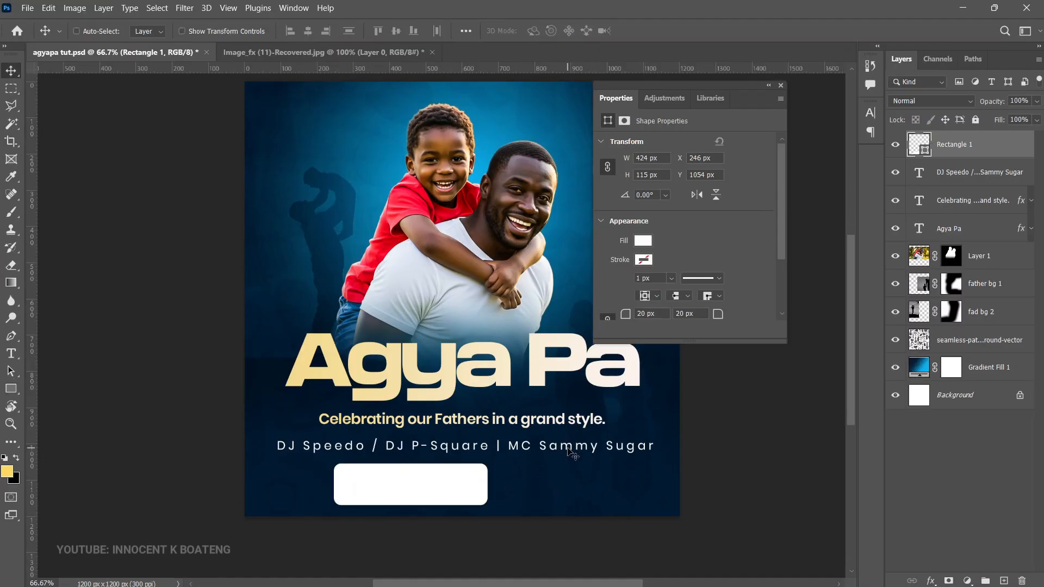
pyautogui.scroll(1, 568, 451)
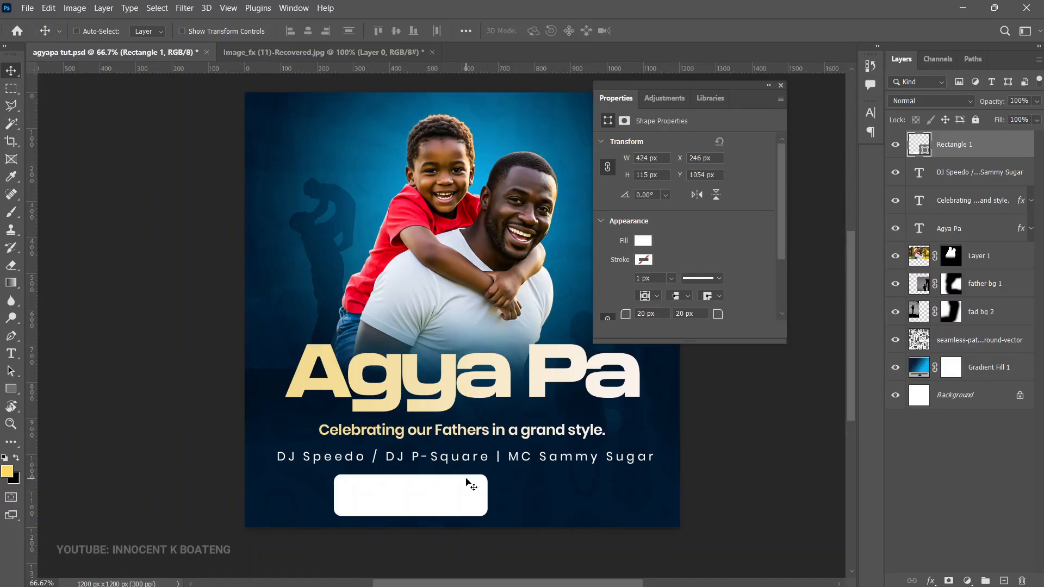
pyautogui.press('t')
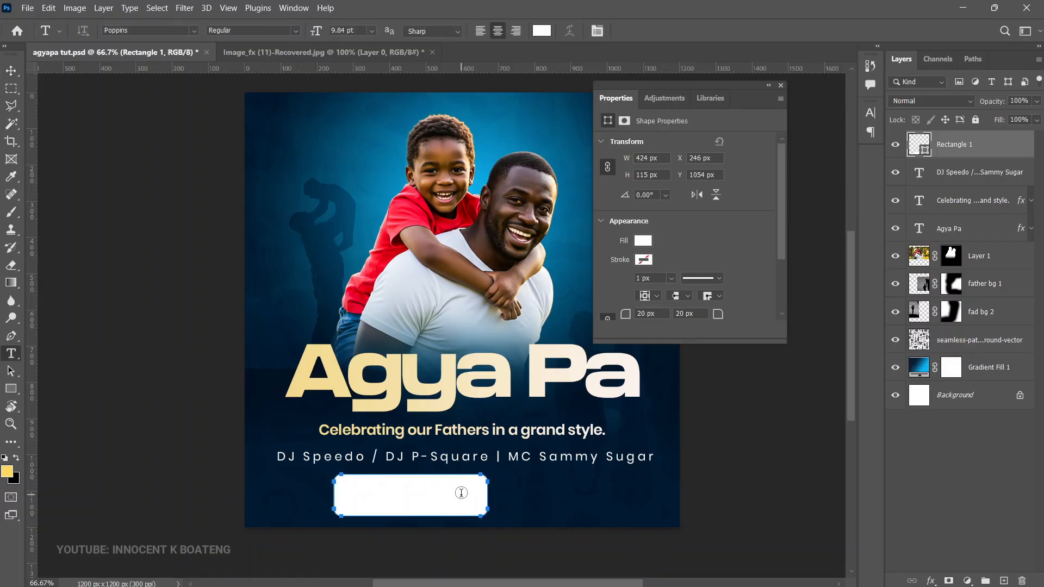
pyautogui.click(397, 494)
pyautogui.hotkey('ctrl', 'v')
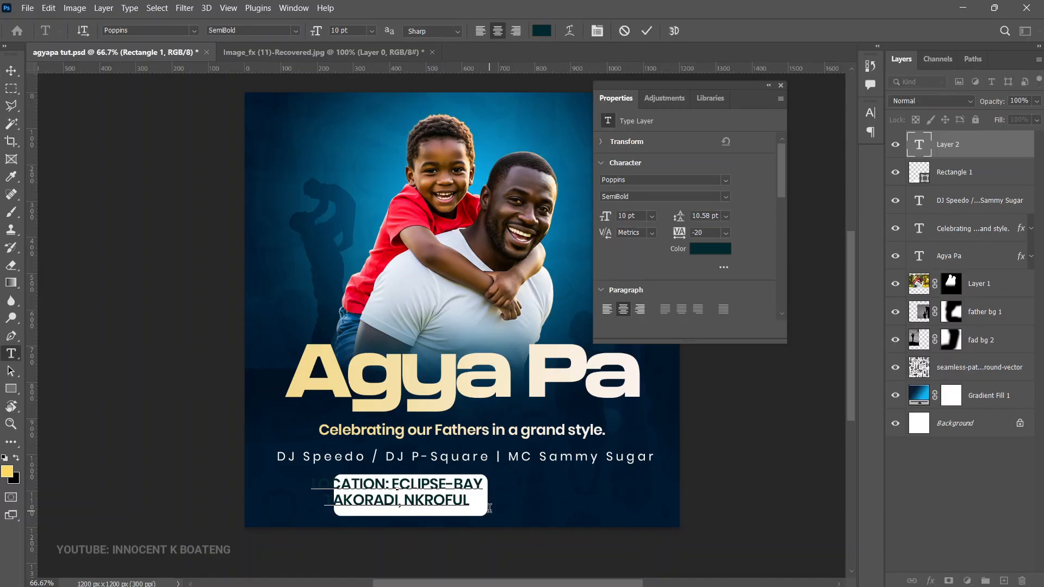
pyautogui.click(11, 71)
# Step: Scale the location text down to about 6.32 pt and position it inside the white rectangle, leaving space before it
pyautogui.hotkey('ctrl', 't')
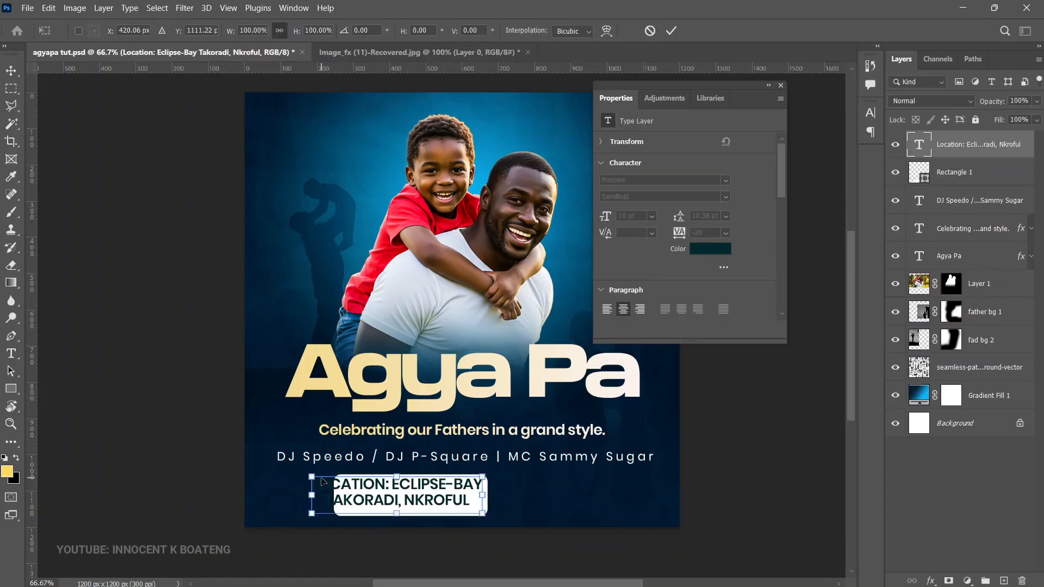
pyautogui.moveTo(311, 477); pyautogui.dragTo(369, 492)
pyautogui.press('Return')
pyautogui.moveTo(440, 501); pyautogui.dragTo(441, 499)
pyautogui.press('Down')
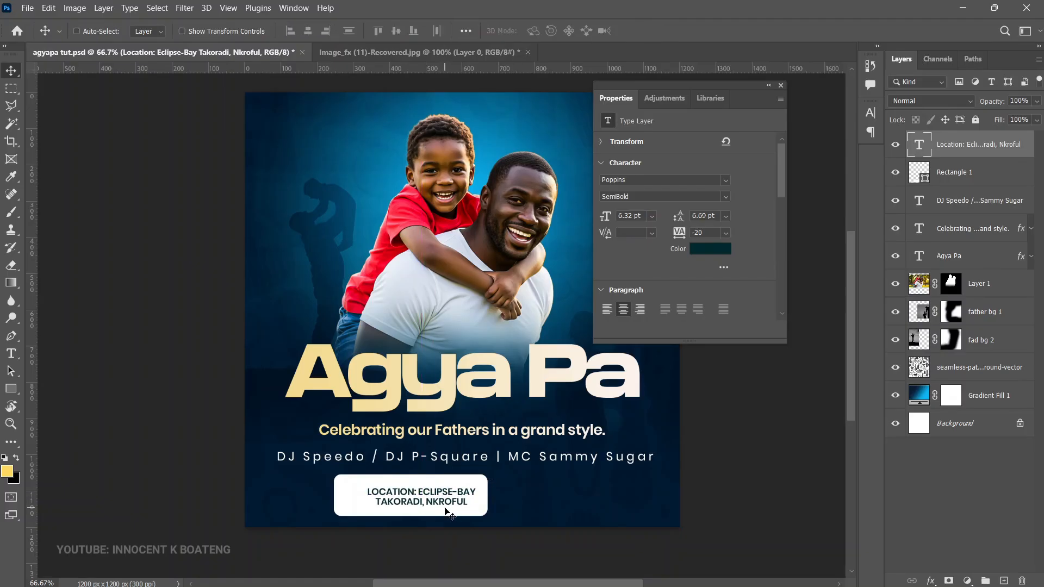
# Step: Recolor the location text to a dark navy based on a color sampled from the flyer background
pyautogui.keyDown('ctrl'); pyautogui.click(444, 508); pyautogui.keyUp('ctrl')
pyautogui.moveTo(443, 507); pyautogui.dragTo(439, 428)
pyautogui.scroll(-2, 529, 424)
pyautogui.scroll(3, 517, 486)
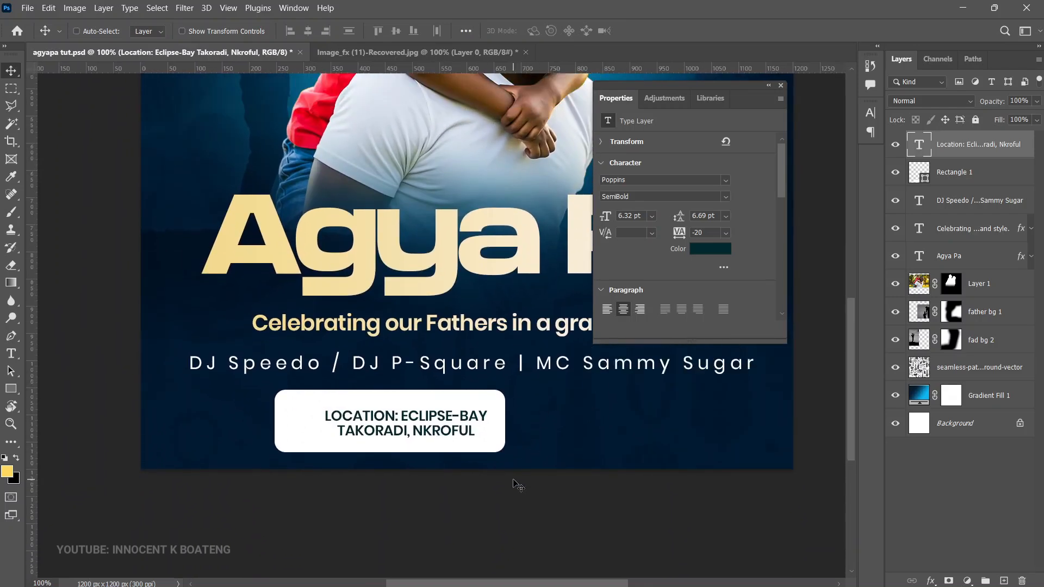
pyautogui.scroll(2, 512, 492)
pyautogui.scroll(-1, 511, 491)
pyautogui.scroll(1, 511, 493)
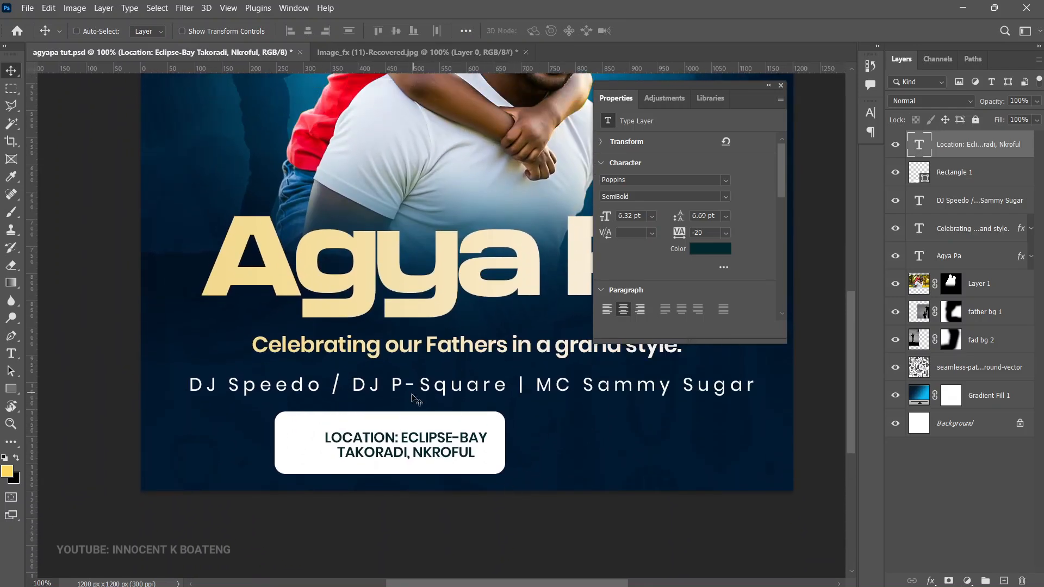
pyautogui.doubleClick(418, 447)
pyautogui.click(541, 31)
pyautogui.click(209, 412)
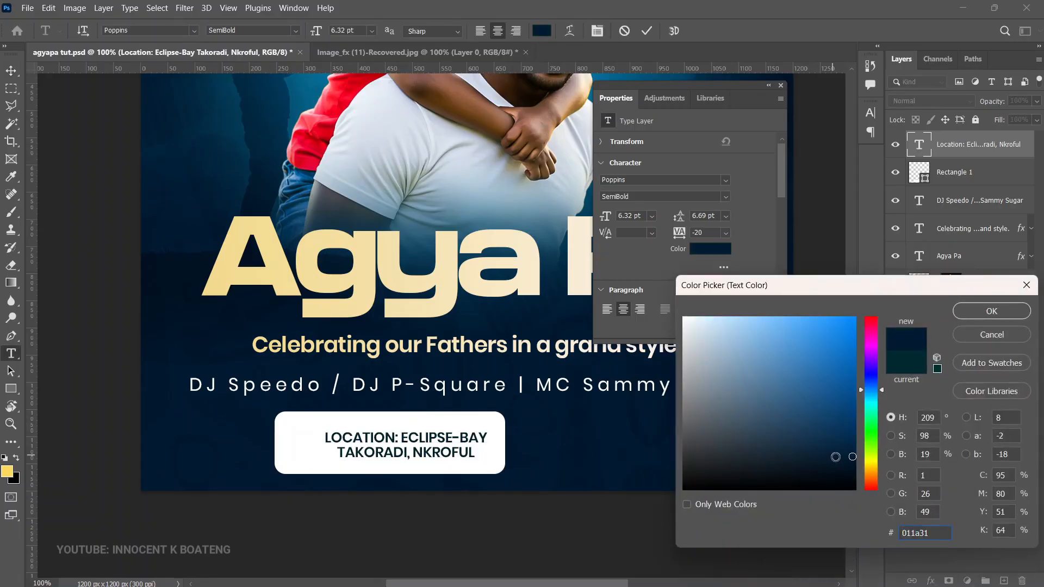
pyautogui.click(852, 462)
pyautogui.click(992, 311)
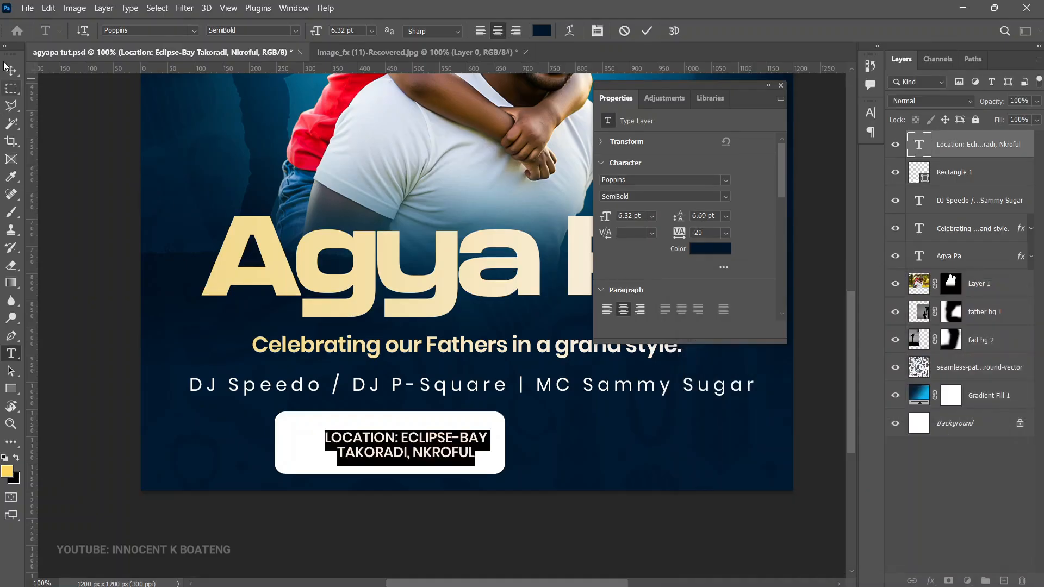
pyautogui.click(11, 71)
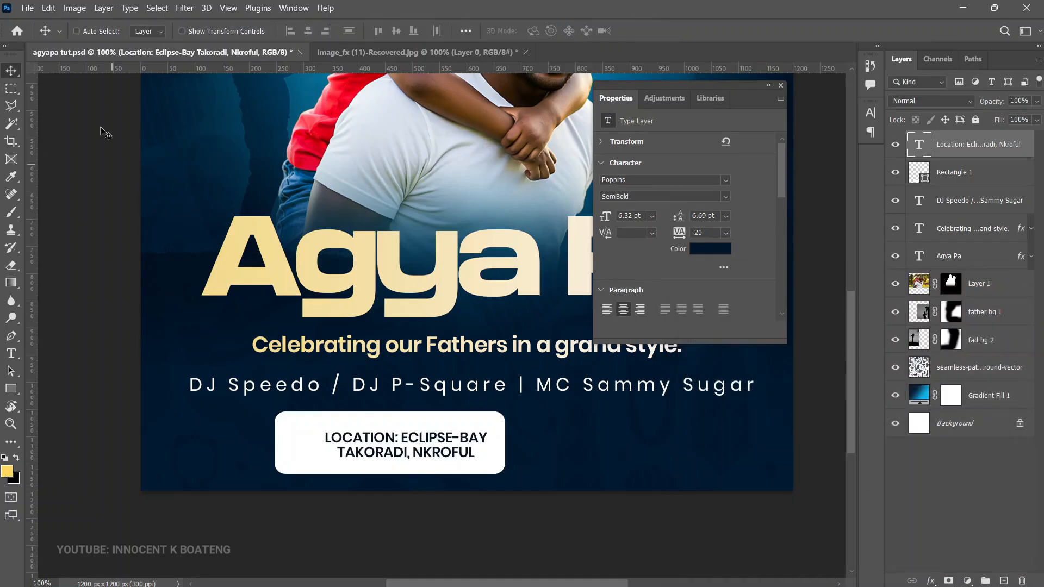
# Step: Place the location icon image as an embedded layer, scaled down to fit inside the white rectangle before the location text
pyautogui.click(27, 8)
pyautogui.click(76, 256)
pyautogui.doubleClick(465, 125)
pyautogui.scroll(-2, 497, 389)
pyautogui.moveTo(694, 531); pyautogui.dragTo(445, 181)
pyautogui.moveTo(375, 151); pyautogui.dragTo(368, 369)
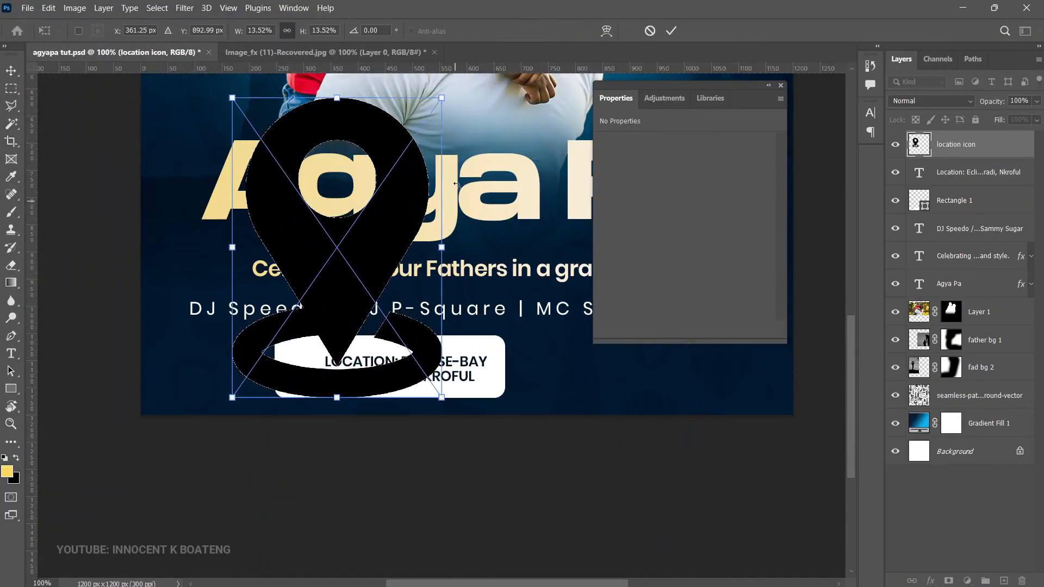
pyautogui.moveTo(442, 98); pyautogui.dragTo(354, 377)
pyautogui.press('Return')
# Step: Apply a Color Overlay to the location icon using dark navy 00172c sampled from the flyer background
pyautogui.rightClick(1008, 155)
pyautogui.click(846, 28)
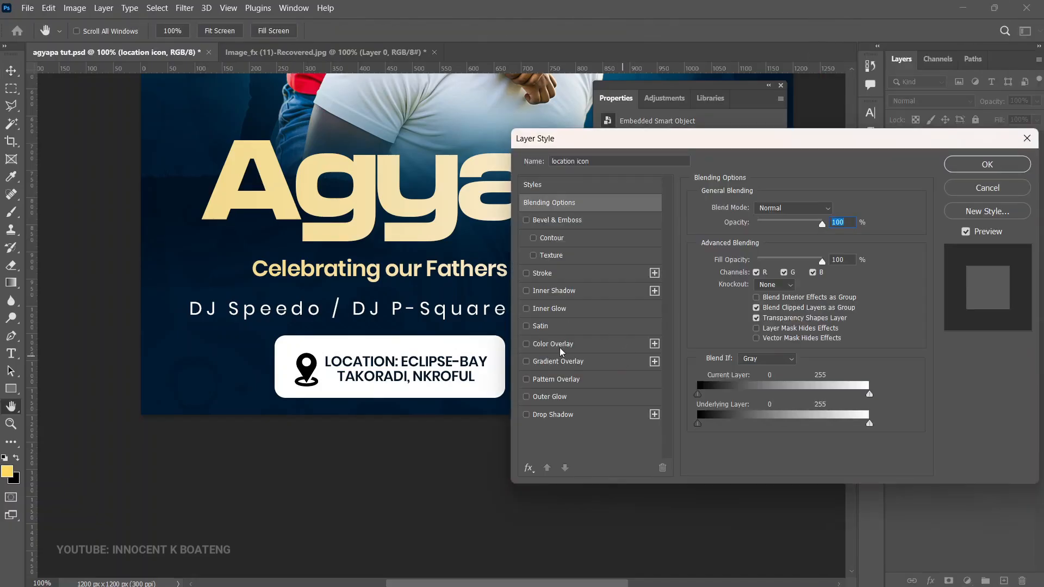
pyautogui.click(560, 344)
pyautogui.click(835, 210)
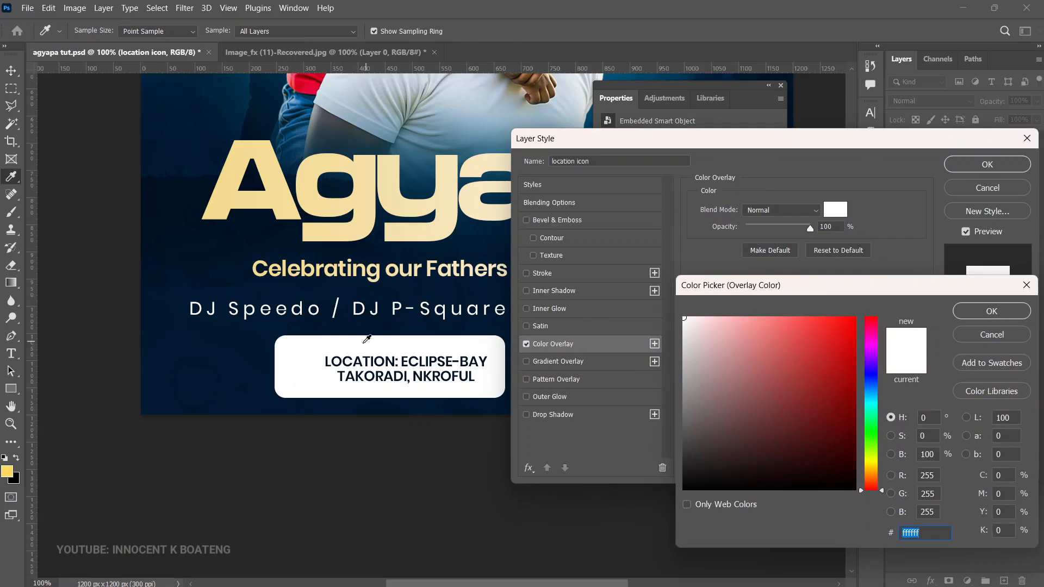
pyautogui.click(265, 332)
pyautogui.click(855, 461)
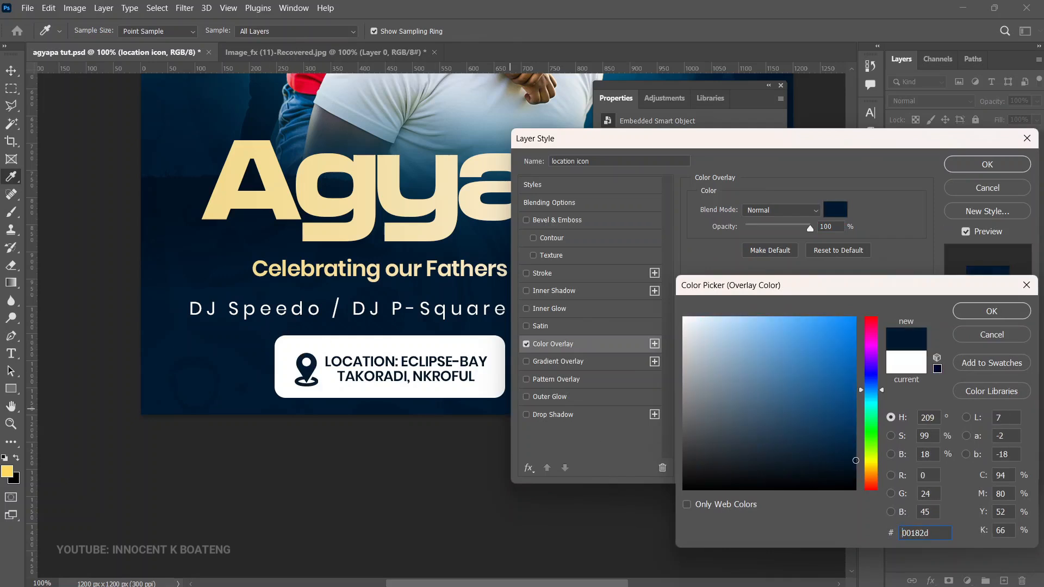
pyautogui.click(991, 310)
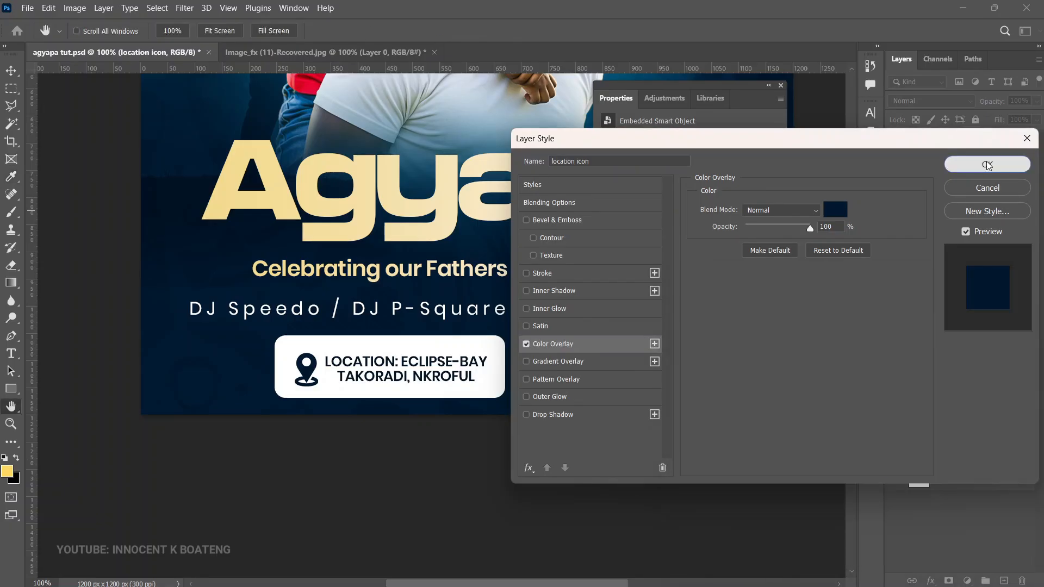
pyautogui.click(987, 163)
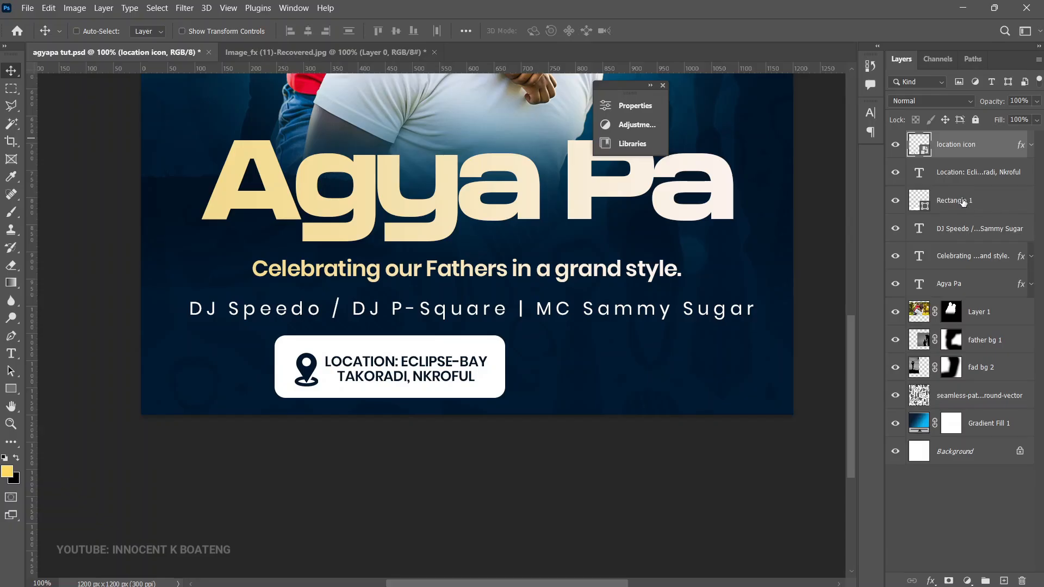
# Step: Group the location icon, location text and white rectangle layers and name the group "location"
pyautogui.keyDown('shift'); pyautogui.click(963, 202); pyautogui.keyUp('shift')
pyautogui.hotkey('ctrl', 'g')
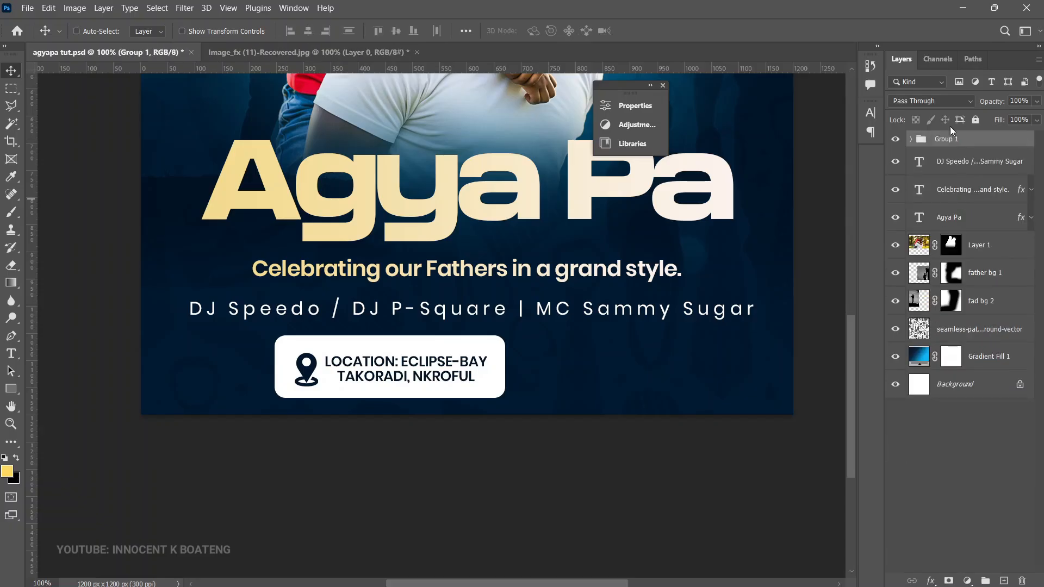
pyautogui.doubleClick(942, 140)
pyautogui.press('BackSpace')
pyautogui.write('location')
pyautogui.press('Return')
pyautogui.moveTo(483, 374); pyautogui.dragTo(566, 364)
# Step: Place the embedded music note image pngwing.com (47) inside the location group, scaled small beside the white rectangle
pyautogui.click(911, 139)
pyautogui.click(988, 166)
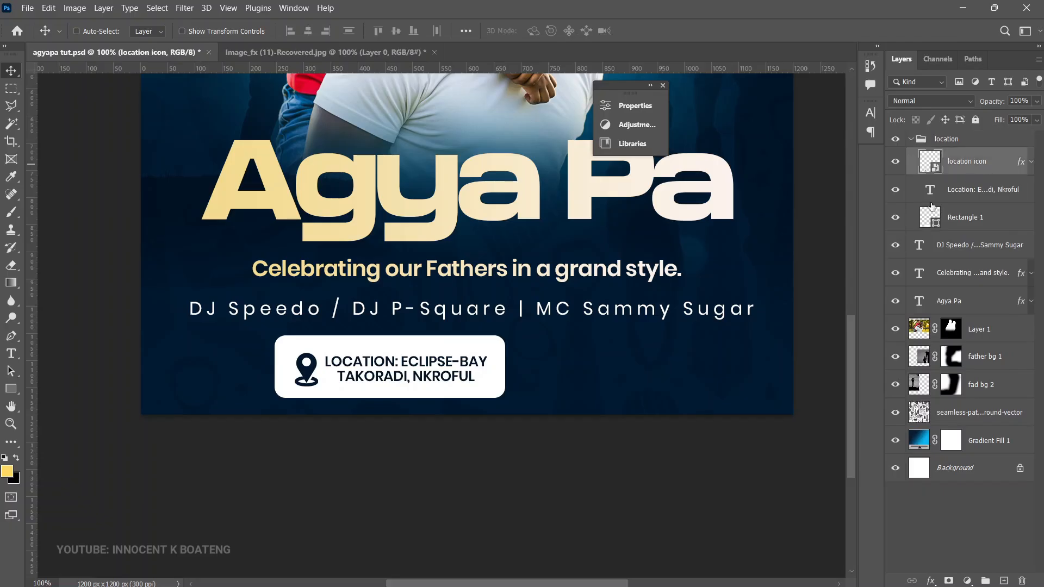
pyautogui.click(27, 8)
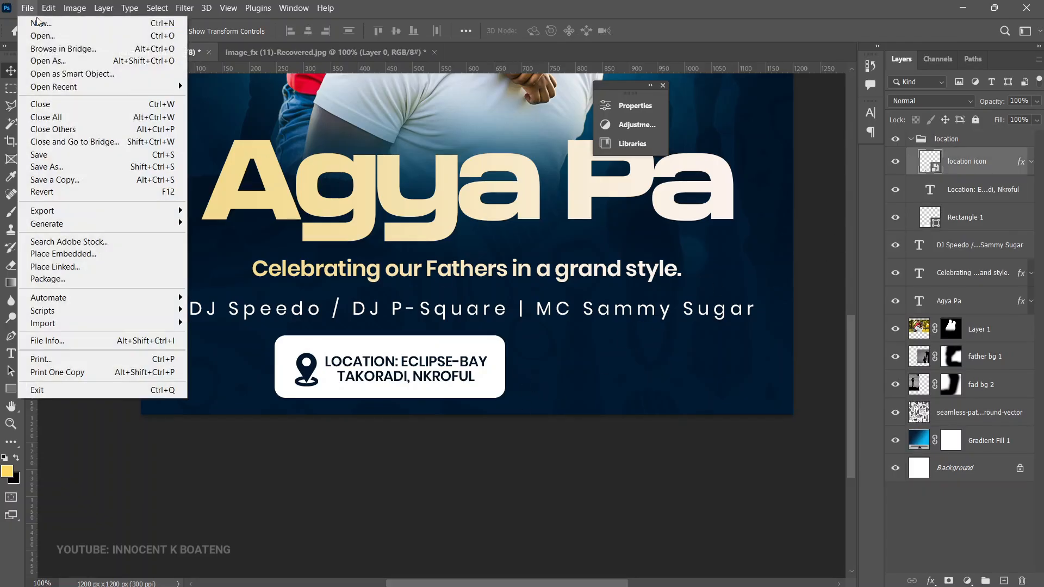
pyautogui.click(72, 257)
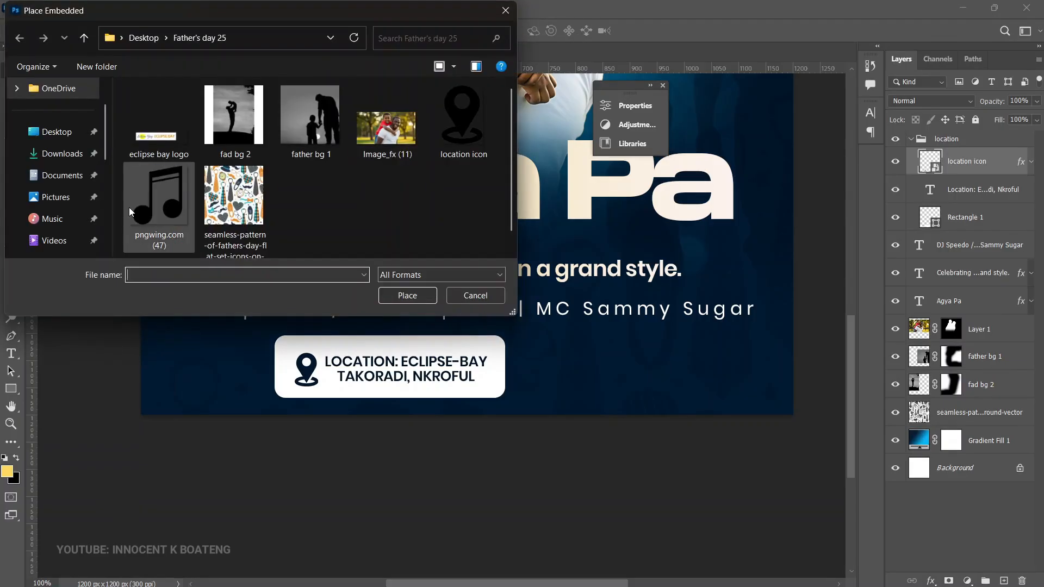
pyautogui.doubleClick(130, 211)
pyautogui.moveTo(487, 249); pyautogui.dragTo(598, 358)
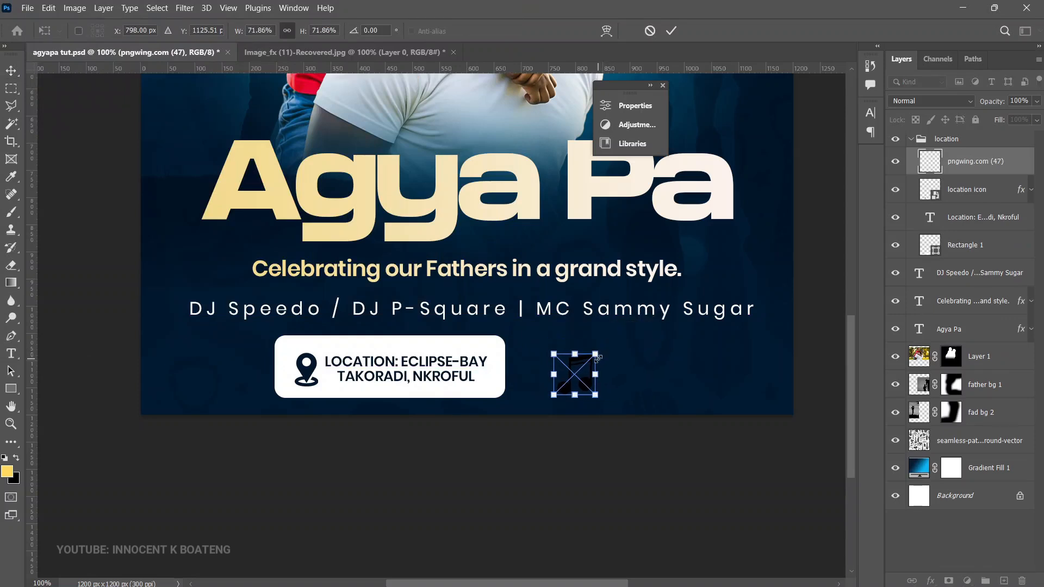
pyautogui.press('Return')
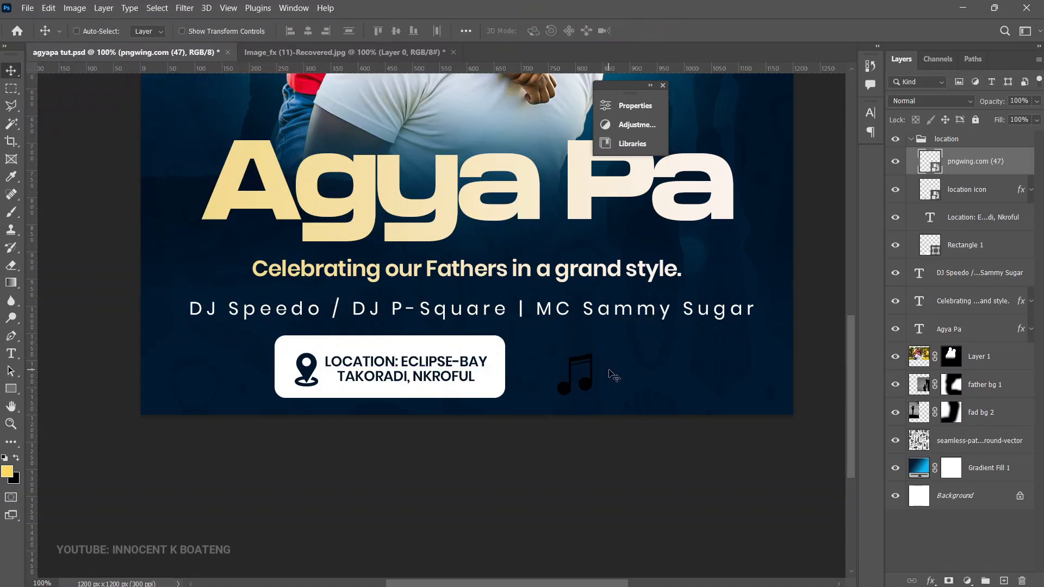
# Step: Apply a white ffffff Color Overlay to the music note layer and collapse its effects list
pyautogui.rightClick(989, 159)
pyautogui.click(857, 21)
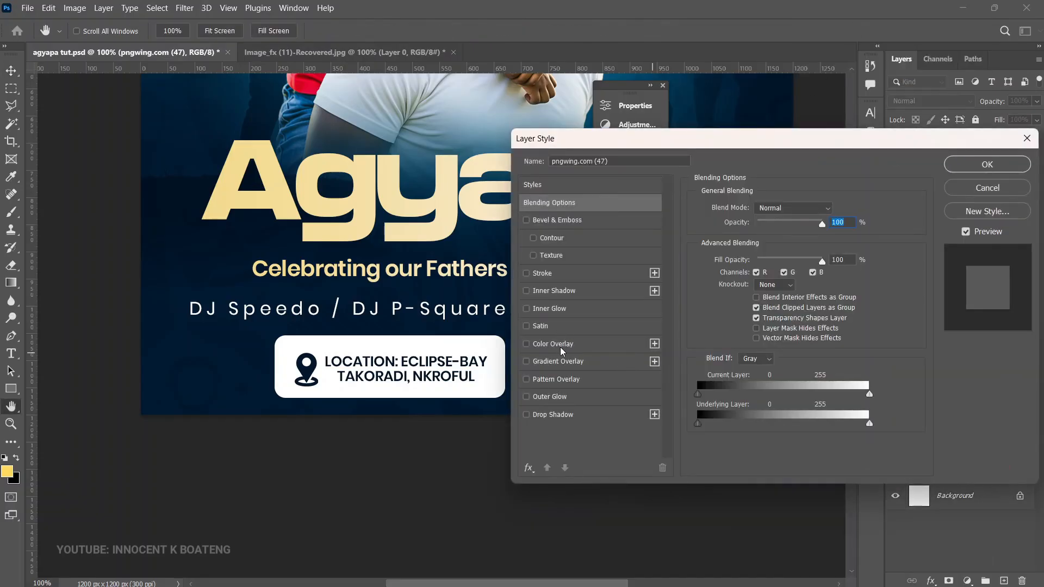
pyautogui.click(561, 345)
pyautogui.click(836, 210)
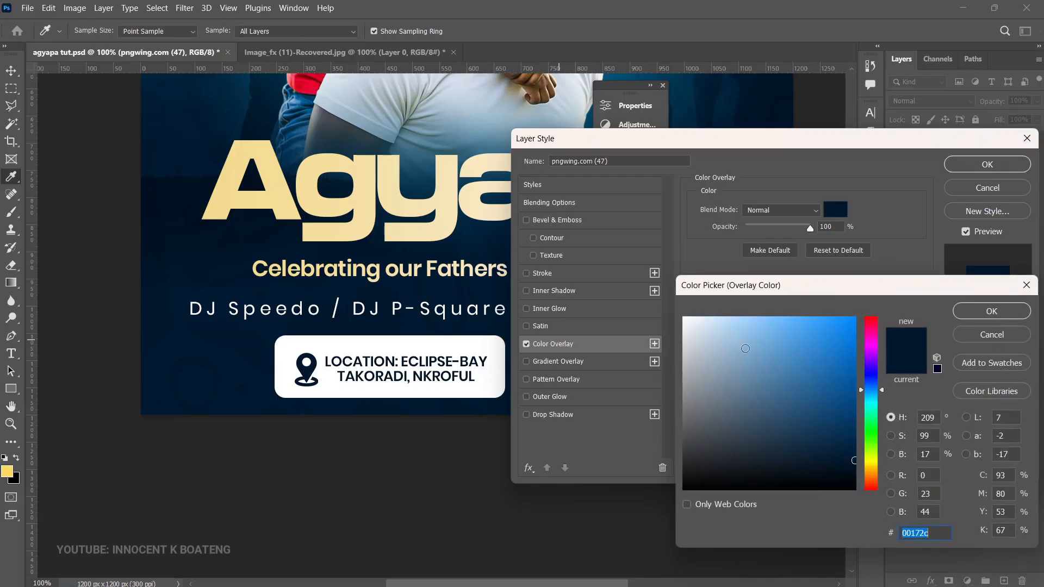
pyautogui.write('ffffff')
pyautogui.click(992, 314)
pyautogui.press('Return')
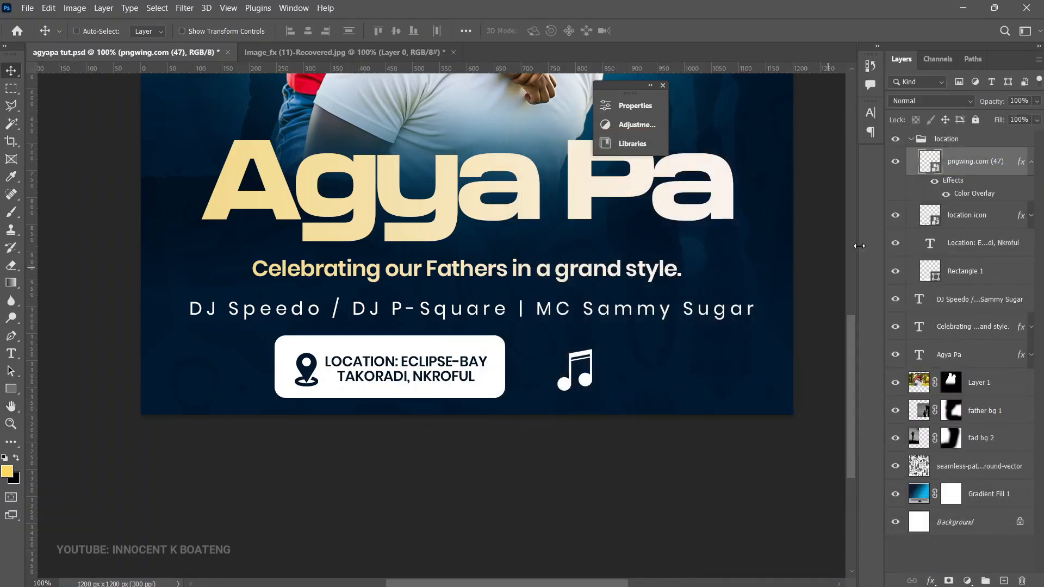
pyautogui.click(1033, 164)
# Step: Duplicate the location text layer and move the copy to the empty area beyond the music note
pyautogui.rightClick(435, 364)
pyautogui.click(474, 376)
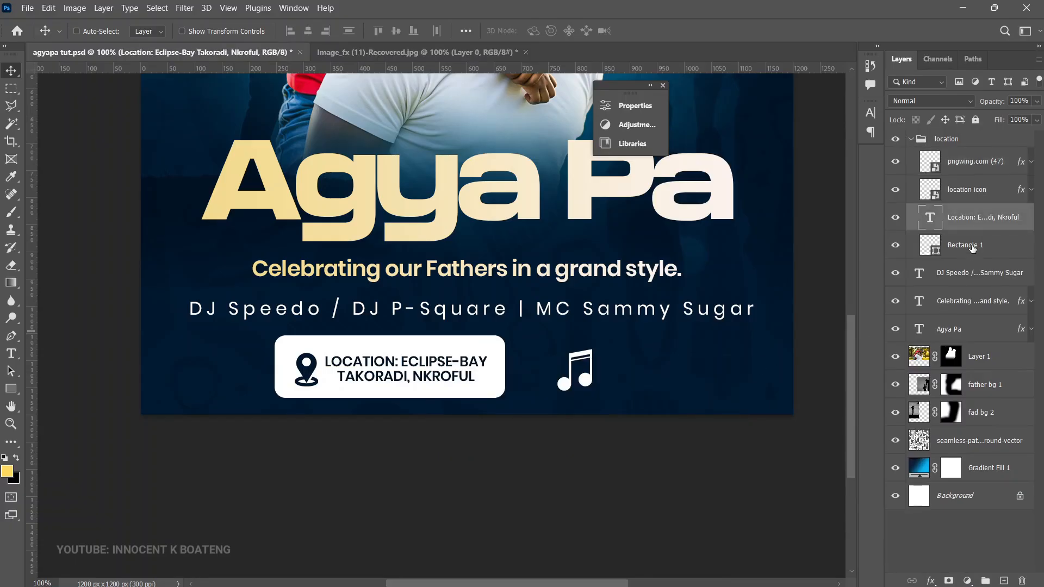
pyautogui.hotkey('ctrl', 'j')
pyautogui.moveTo(435, 377); pyautogui.dragTo(720, 368)
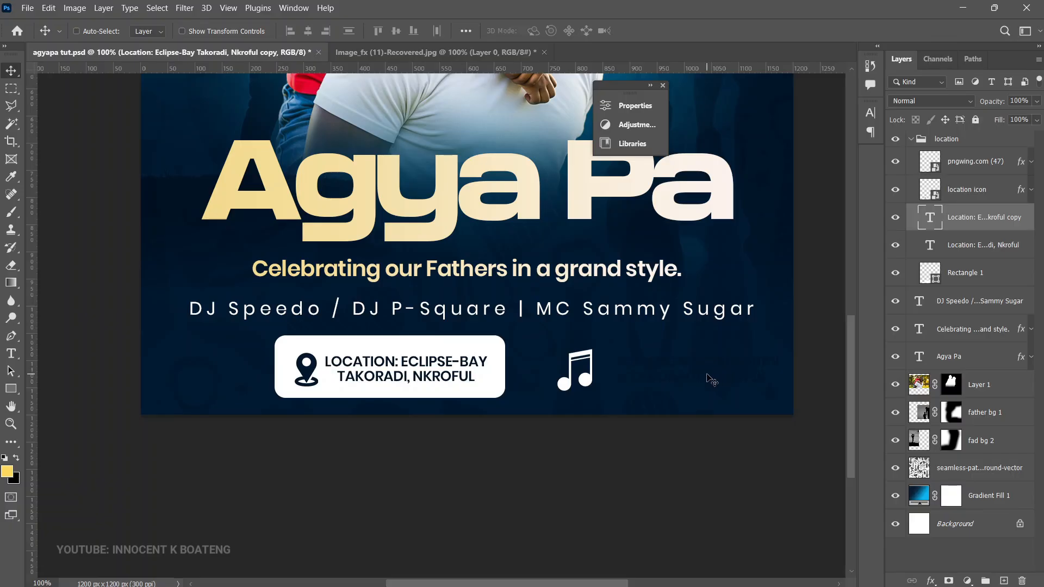
# Step: Recolor the duplicated location text to white ffffff
pyautogui.doubleClick(698, 374)
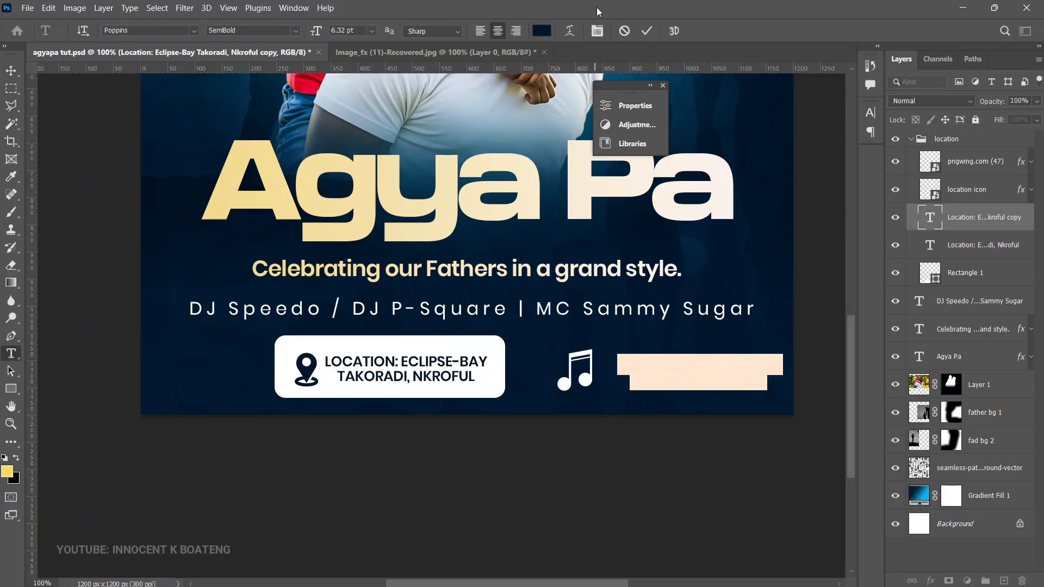
pyautogui.click(542, 30)
pyautogui.write('ffffff')
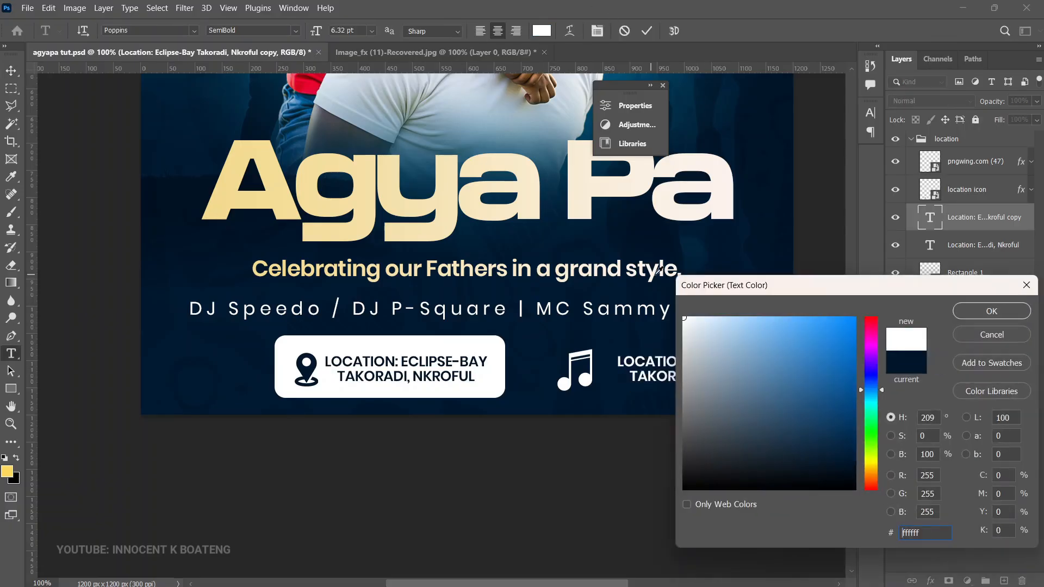
pyautogui.click(992, 311)
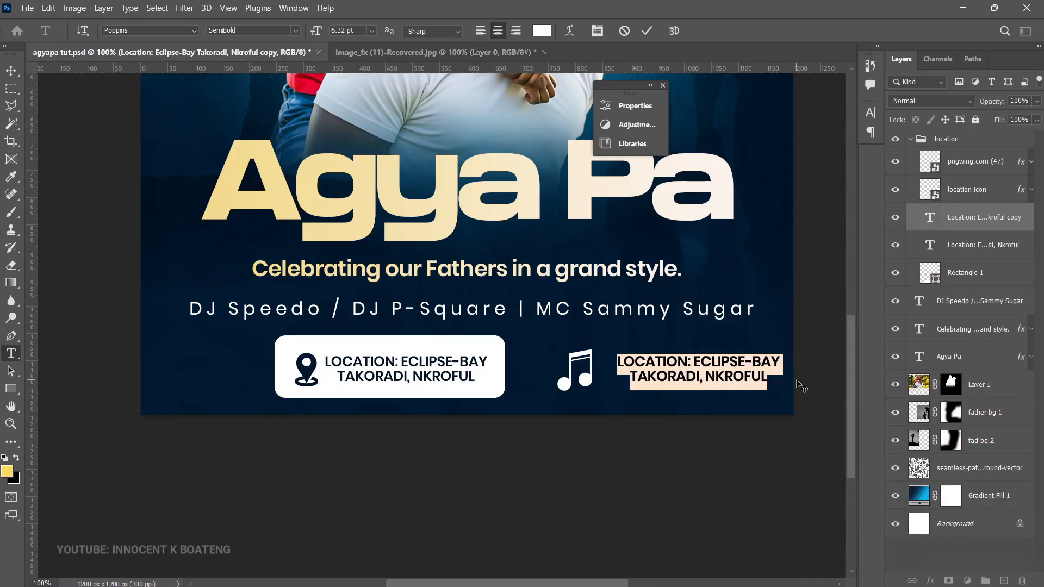
# Step: Replace the duplicated text with "LIVE BAND" and move it close beside the music note
pyautogui.write('LIVE BAND')
pyautogui.click(11, 71)
pyautogui.moveTo(709, 368); pyautogui.dragTo(682, 372)
pyautogui.hotkey('ctrl', 't')
pyautogui.press('Return')
# Step: Reorder the LIVE BAND text layer to sit directly beneath the music note layer
pyautogui.click(959, 163)
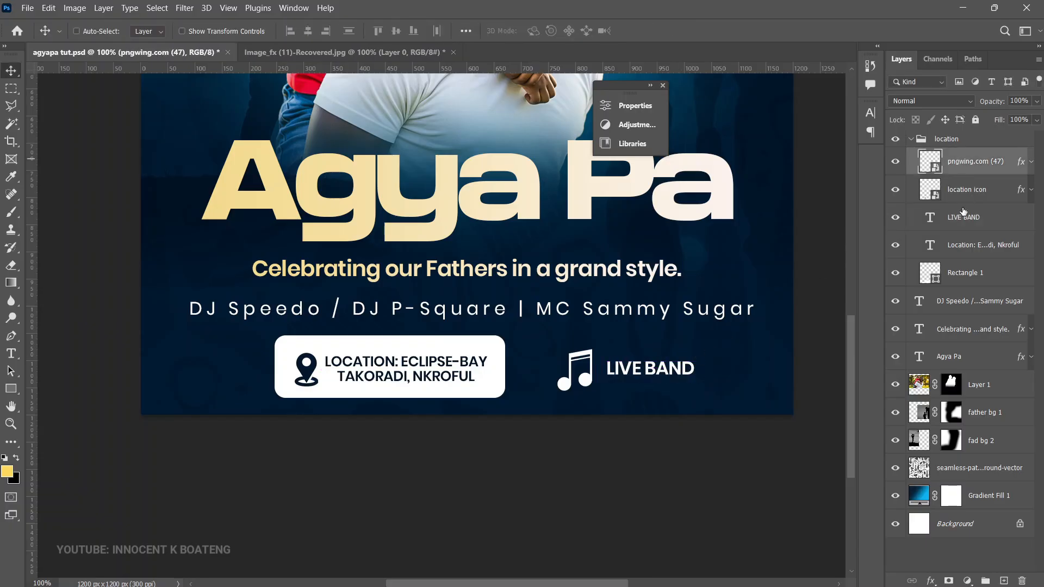
pyautogui.moveTo(967, 218); pyautogui.dragTo(965, 172)
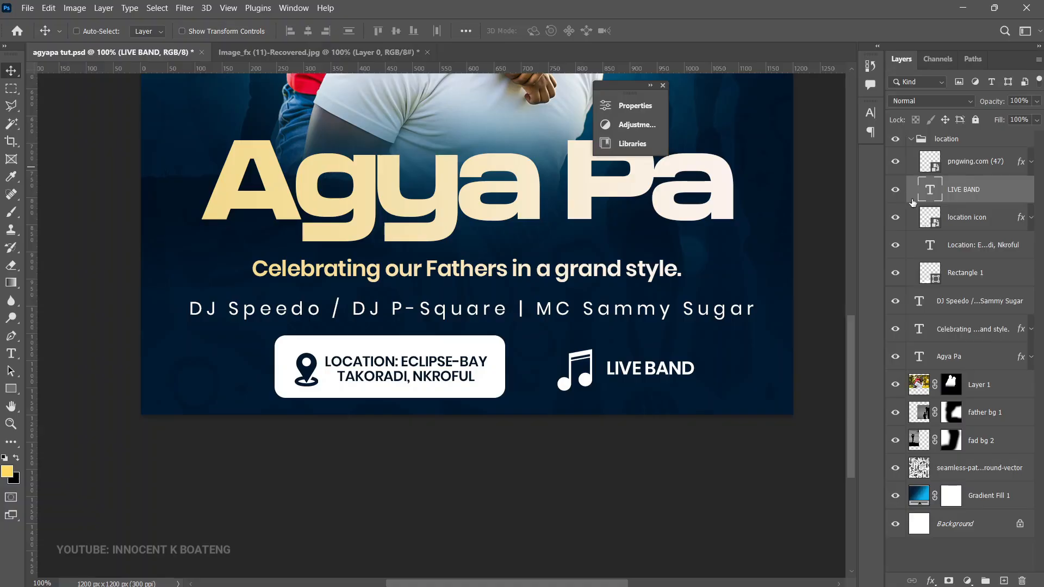
pyautogui.hotkey('ctrl', 't')
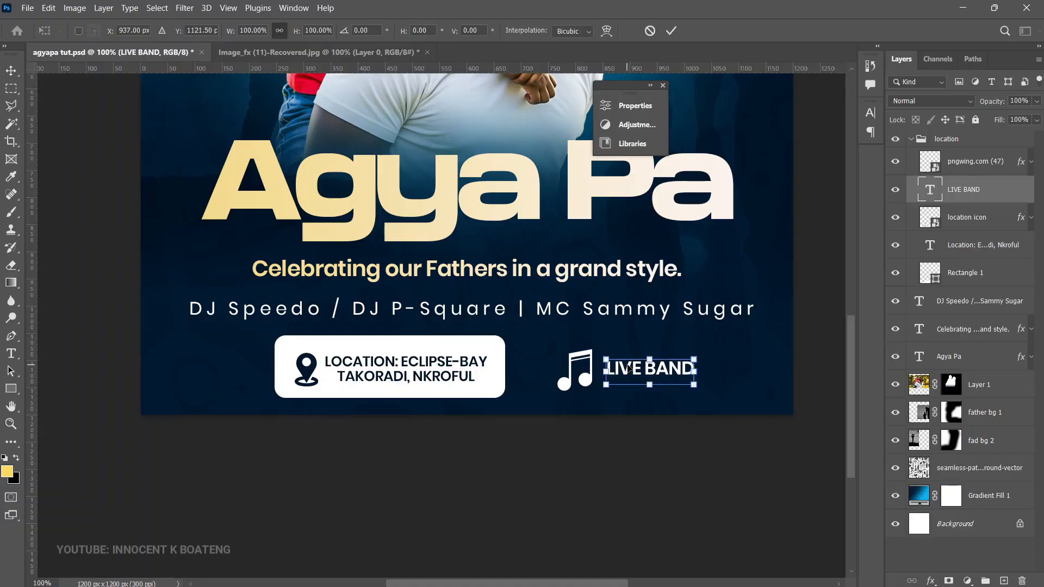
pyautogui.press('Return')
# Step: Scale the music note down slightly and position it right next to the LIVE BAND text
pyautogui.click(980, 159)
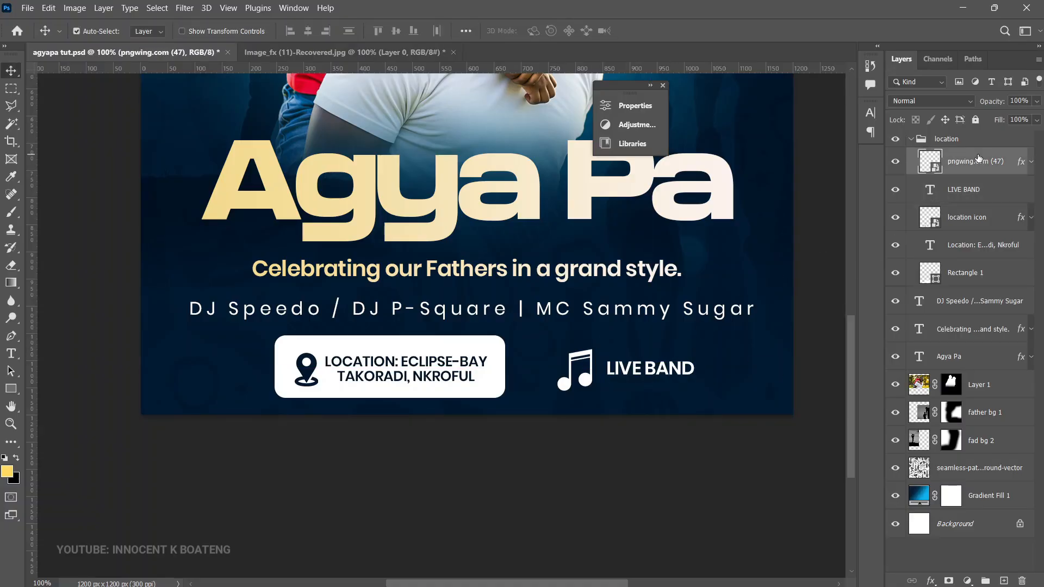
pyautogui.hotkey('ctrl', 't')
pyautogui.moveTo(599, 347); pyautogui.dragTo(644, 353)
pyautogui.press('Return')
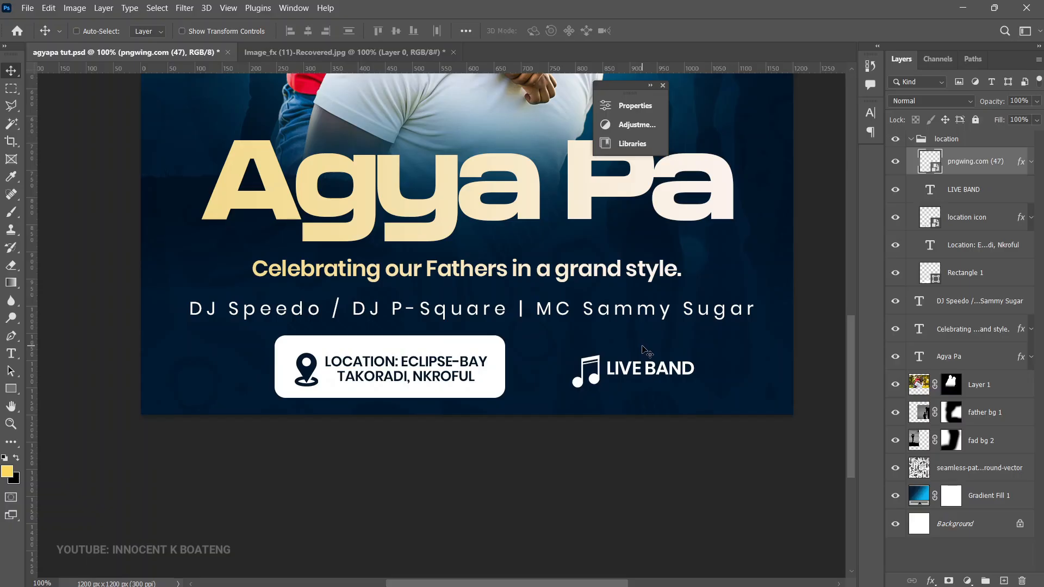
# Step: Group the music note and LIVE BAND text layers and move the group about 47 px closer to the white location box
pyautogui.keyDown('shift'); pyautogui.click(971, 188); pyautogui.keyUp('shift')
pyautogui.hotkey('ctrl', 'g')
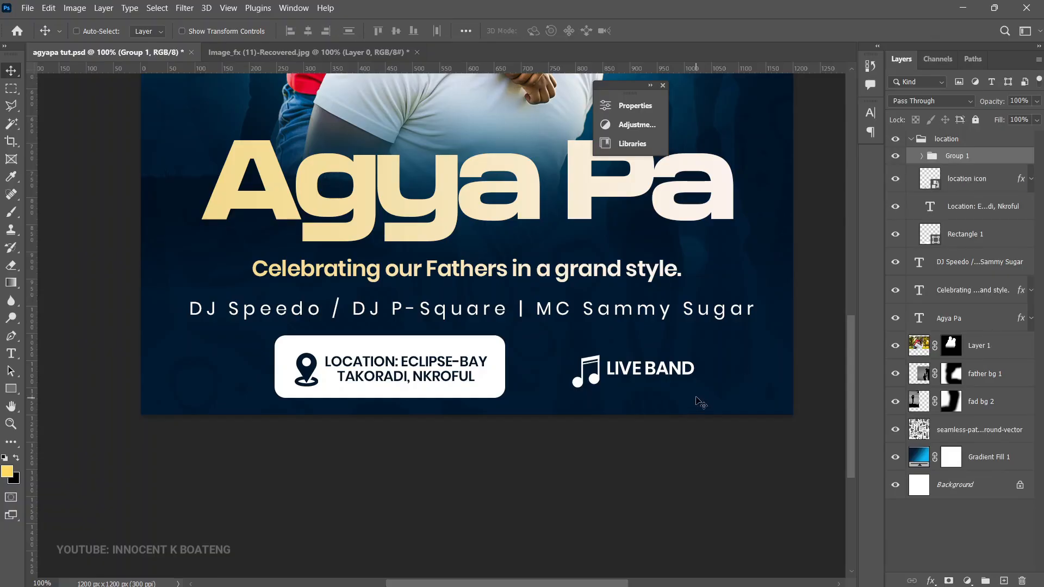
pyautogui.moveTo(694, 382); pyautogui.dragTo(669, 379)
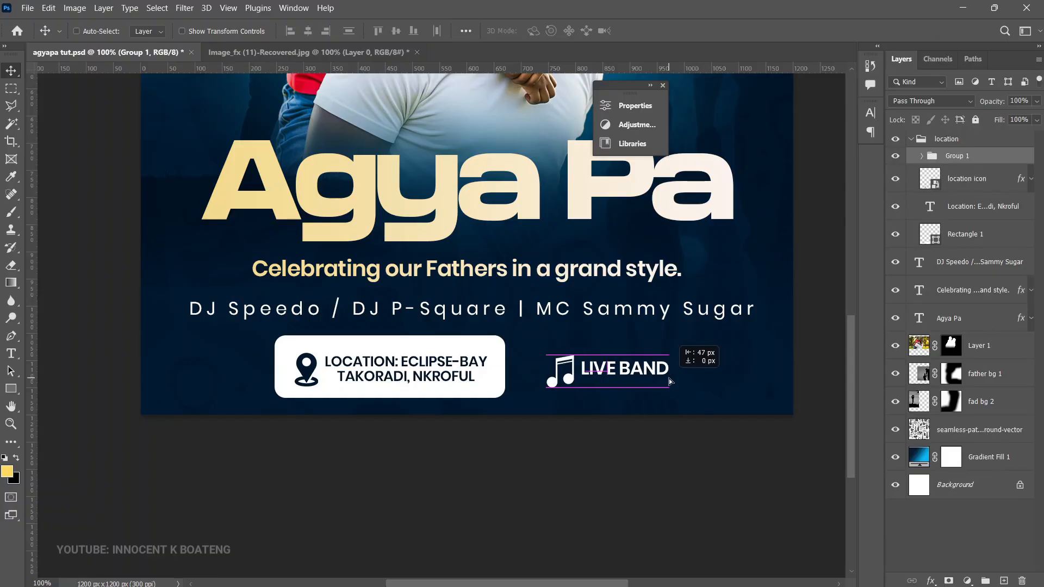
# Step: Collapse the location group and center it horizontally on the canvas
pyautogui.click(912, 140)
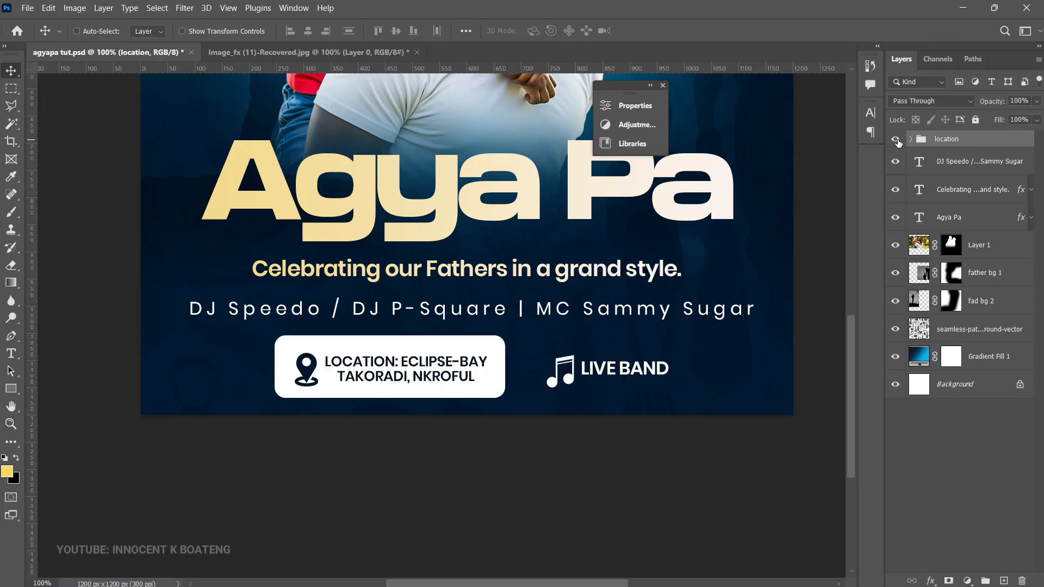
pyautogui.hotkey('ctrl', 'a')
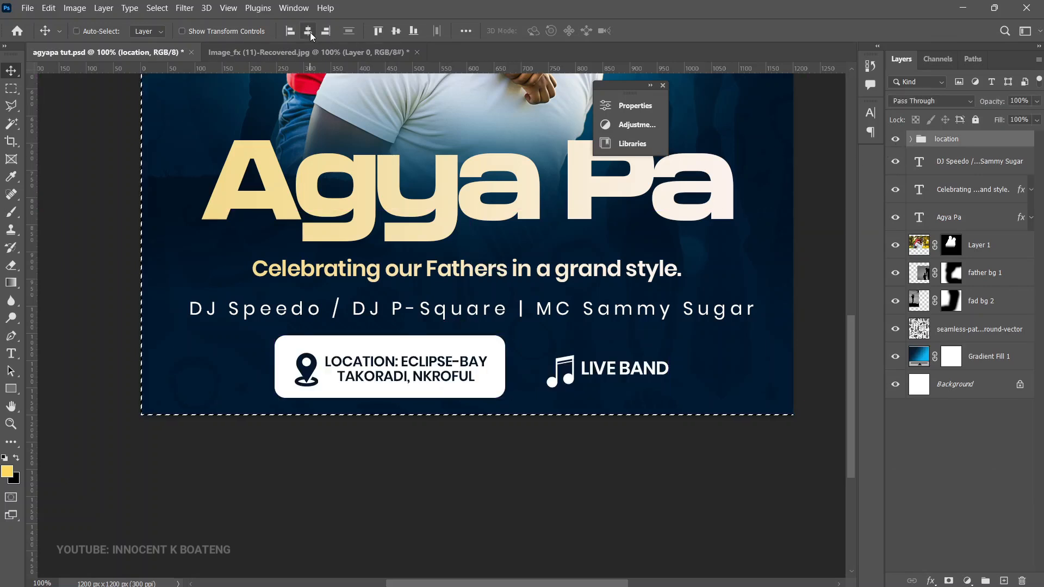
pyautogui.click(308, 31)
pyautogui.hotkey('ctrl', 'd')
pyautogui.hotkey('ctrl', '-')
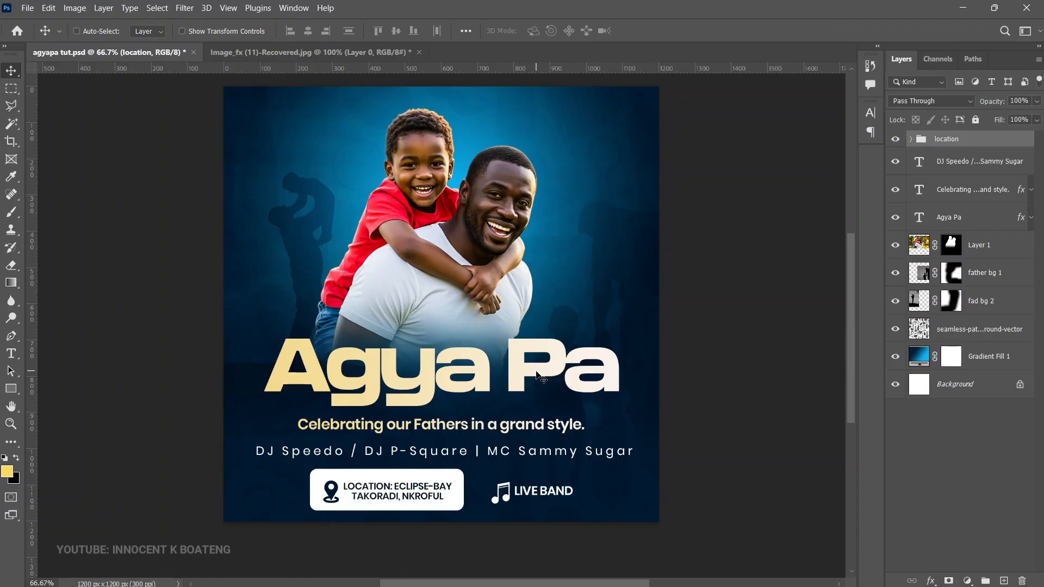
# Step: Draw a circle shape about 184 px wide beside the father, above the word "Pa"
pyautogui.rightClick(11, 389)
pyautogui.click(58, 400)
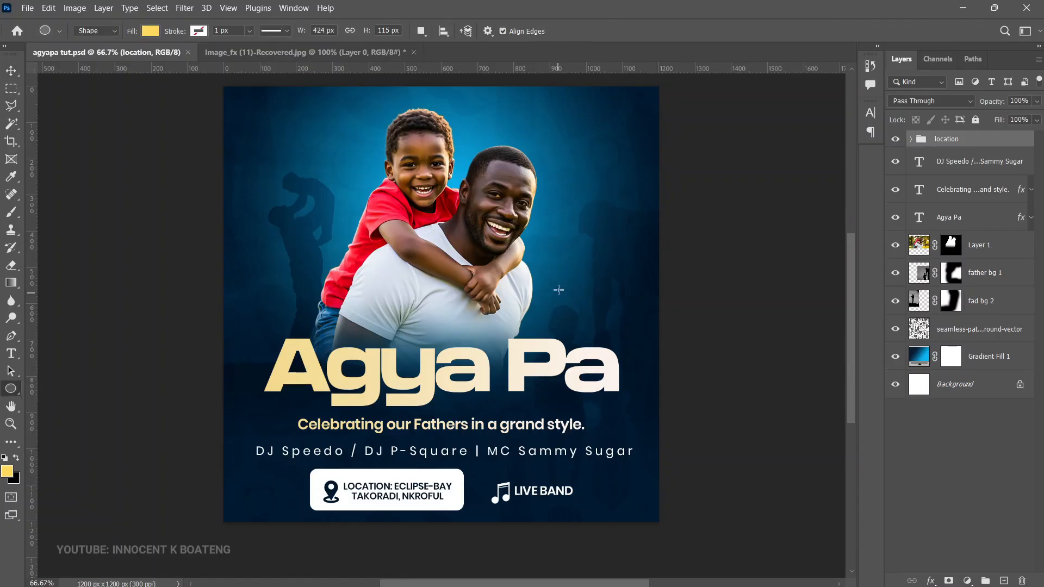
pyautogui.moveTo(562, 258); pyautogui.dragTo(630, 338)
pyautogui.press('v')
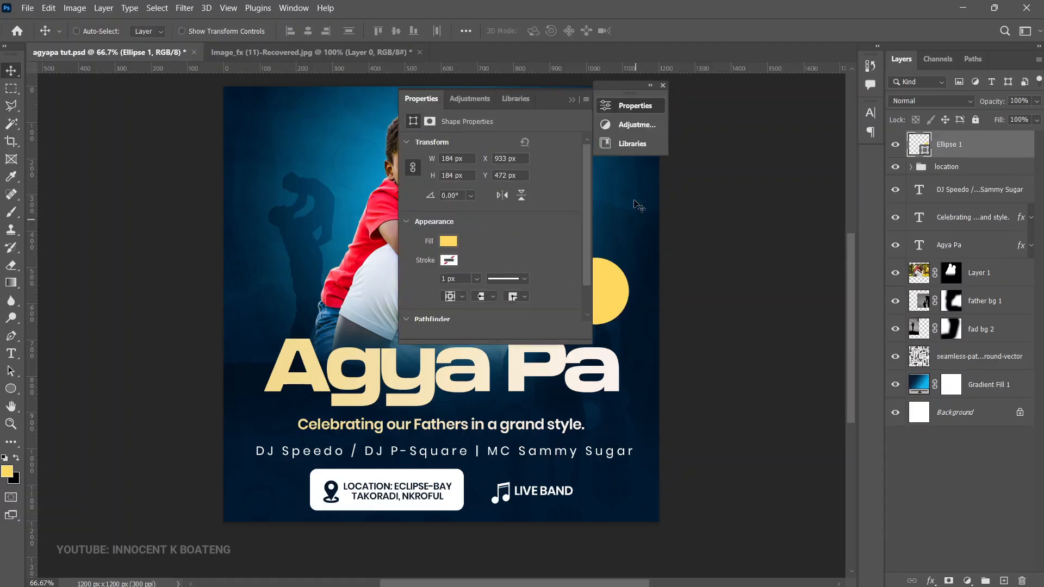
pyautogui.click(572, 99)
# Step: Change the circle's fill to white ffffff and move it up slightly beside the father's arm
pyautogui.doubleClick(927, 153)
pyautogui.moveTo(772, 381); pyautogui.dragTo(654, 281)
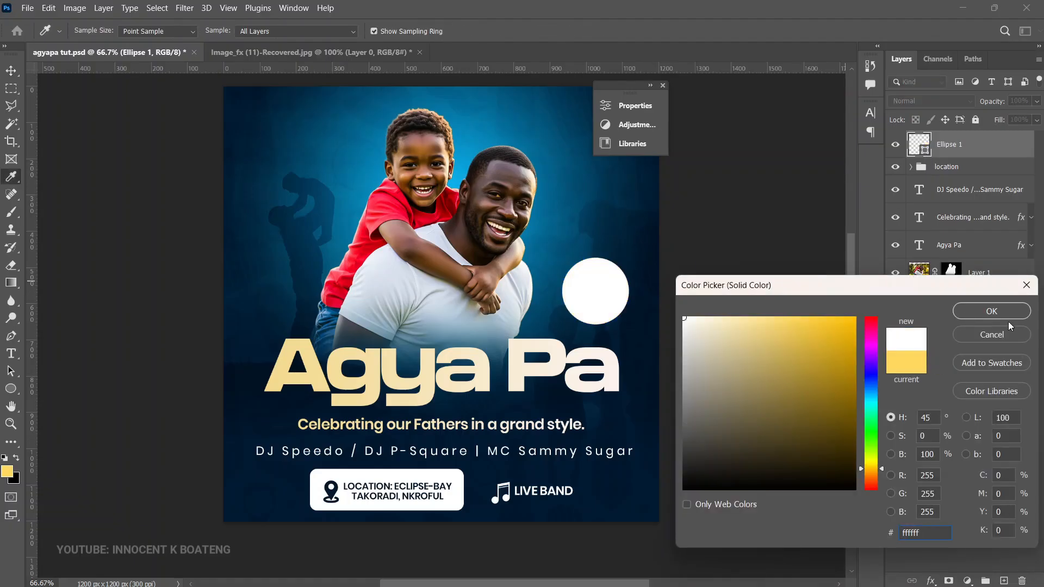
pyautogui.click(992, 311)
pyautogui.moveTo(631, 312); pyautogui.dragTo(624, 308)
# Step: Shrink a duplicate of the white circle to about 85% centred inside it, and set the original circle's opacity to 35%
pyautogui.hotkey('ctrl', 'j')
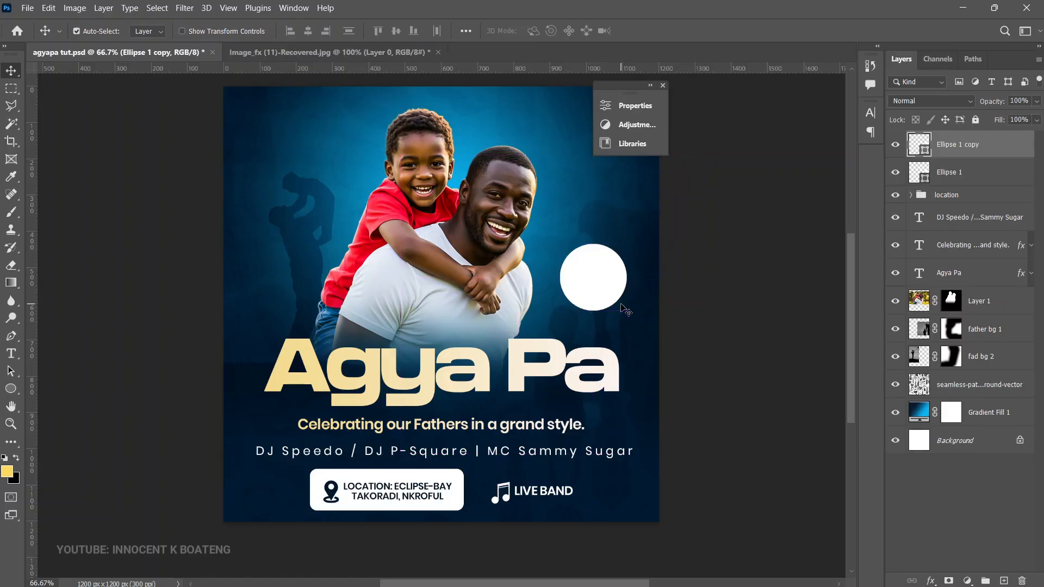
pyautogui.hotkey('ctrl', 't')
pyautogui.moveTo(627, 244); pyautogui.dragTo(616, 254)
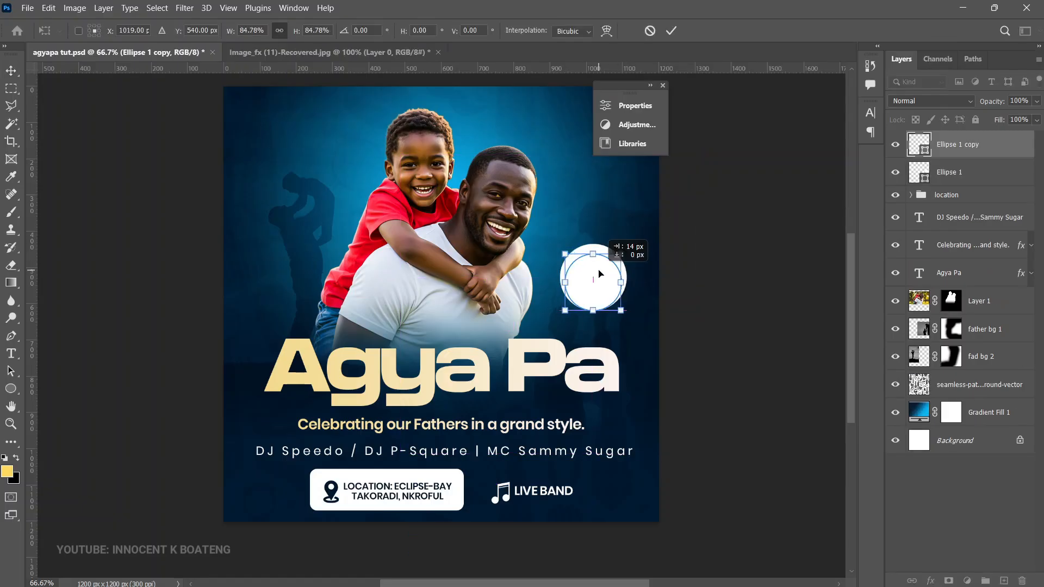
pyautogui.press('Return')
pyautogui.click(960, 180)
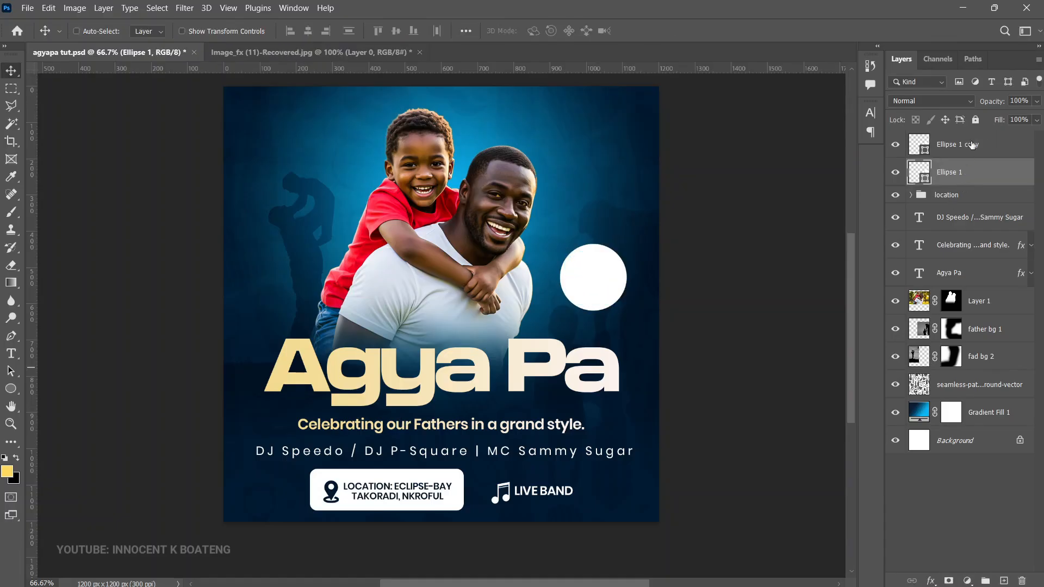
pyautogui.moveTo(994, 104); pyautogui.dragTo(955, 108)
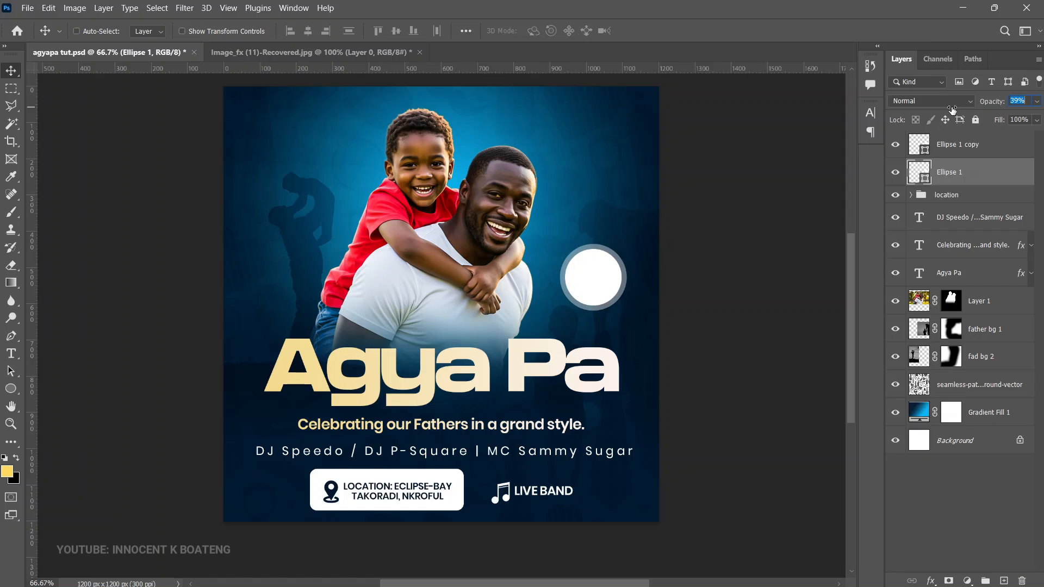
# Step: Paste the three-line date text "15 JUNE 2025" over the inner circle and colour it dark navy 02172b
pyautogui.press('z')
pyautogui.click(601, 284)
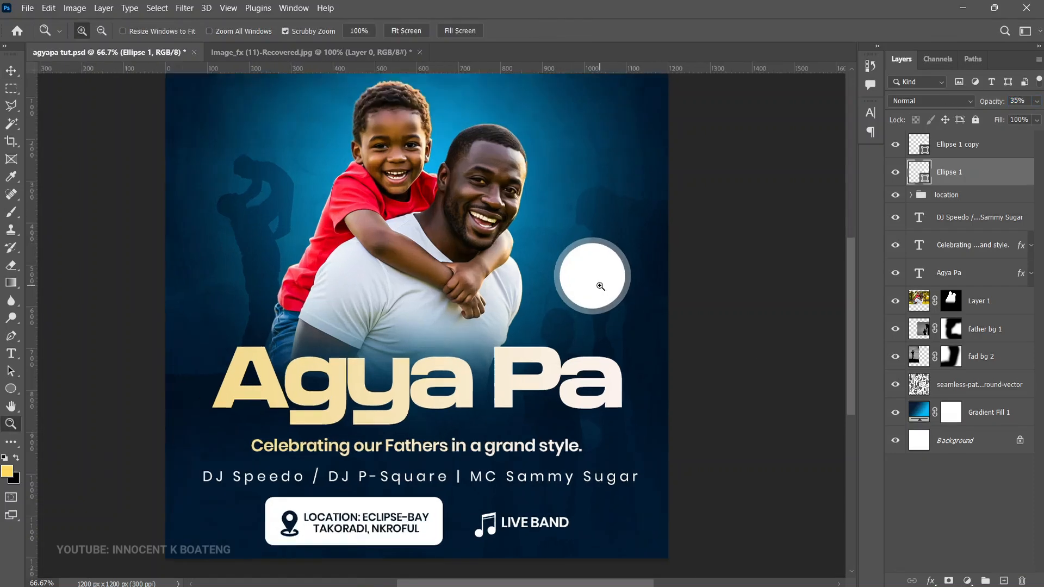
pyautogui.press('v')
pyautogui.click(949, 143)
pyautogui.scroll(2, 586, 382)
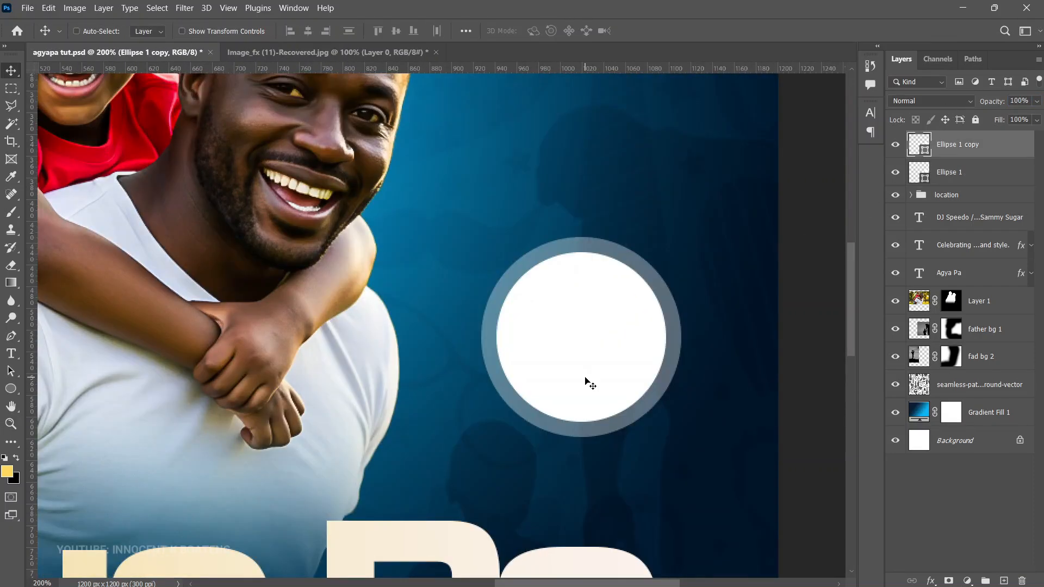
pyautogui.press('t')
pyautogui.click(582, 340)
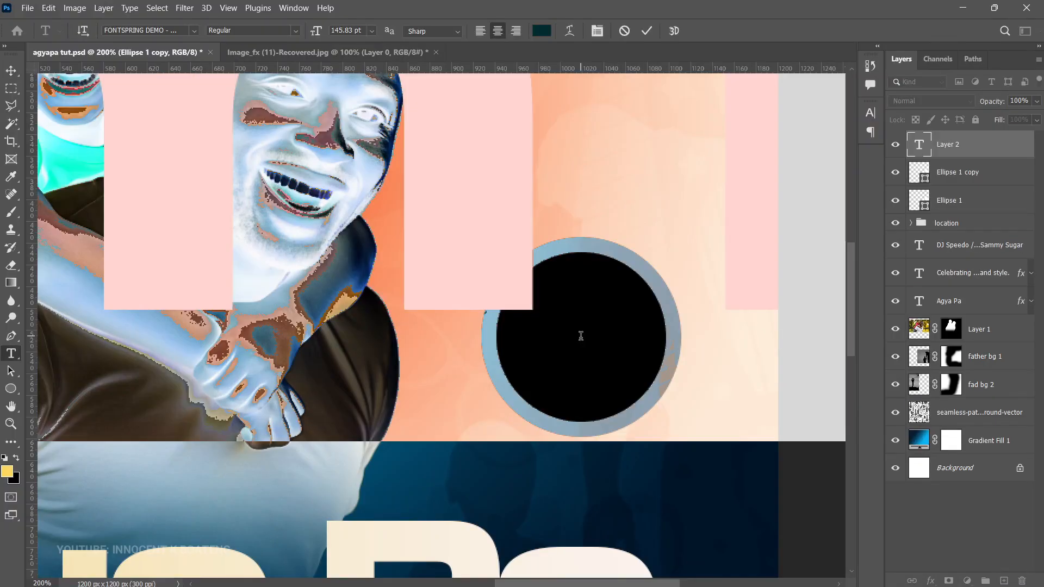
pyautogui.write('15 JUNE 2025')
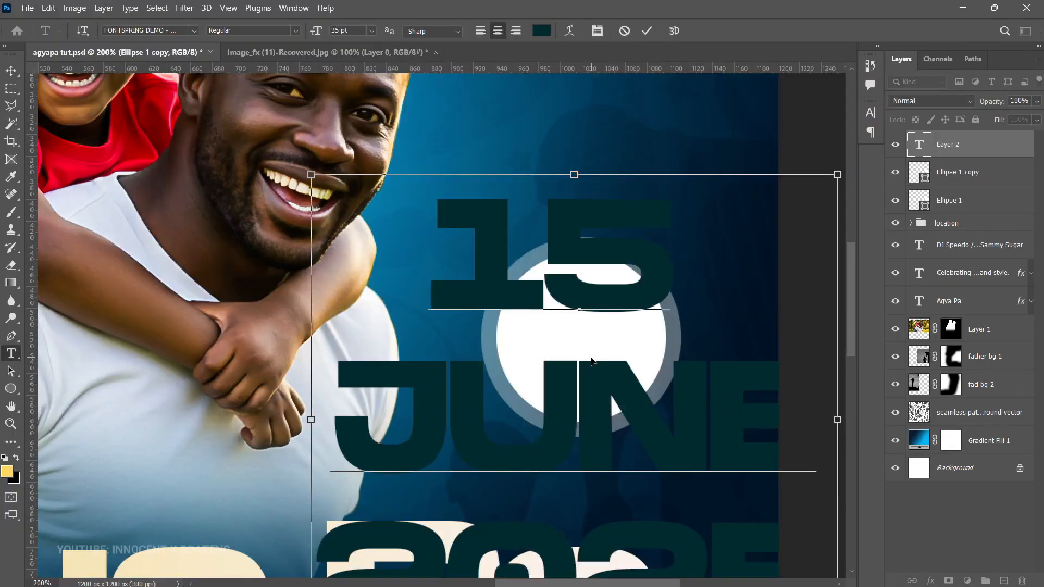
pyautogui.click(542, 31)
pyautogui.click(723, 194)
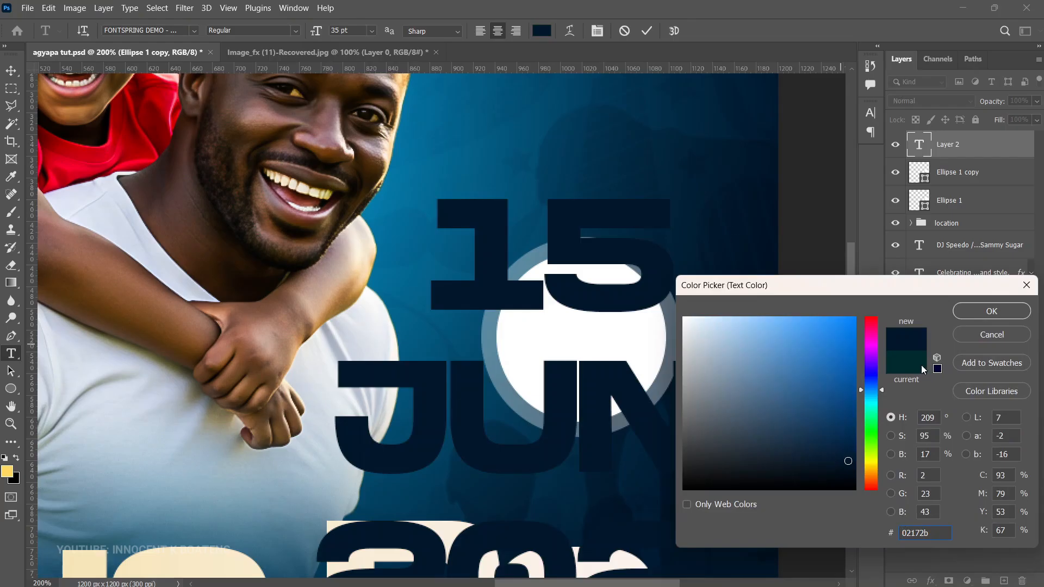
pyautogui.press('Return')
# Step: Scale the date text down to about 7.21 pt and position it inside the white circle
pyautogui.click(11, 72)
pyautogui.hotkey('ctrl', 't')
pyautogui.moveTo(316, 174); pyautogui.dragTo(685, 523)
pyautogui.moveTo(767, 558); pyautogui.dragTo(601, 309)
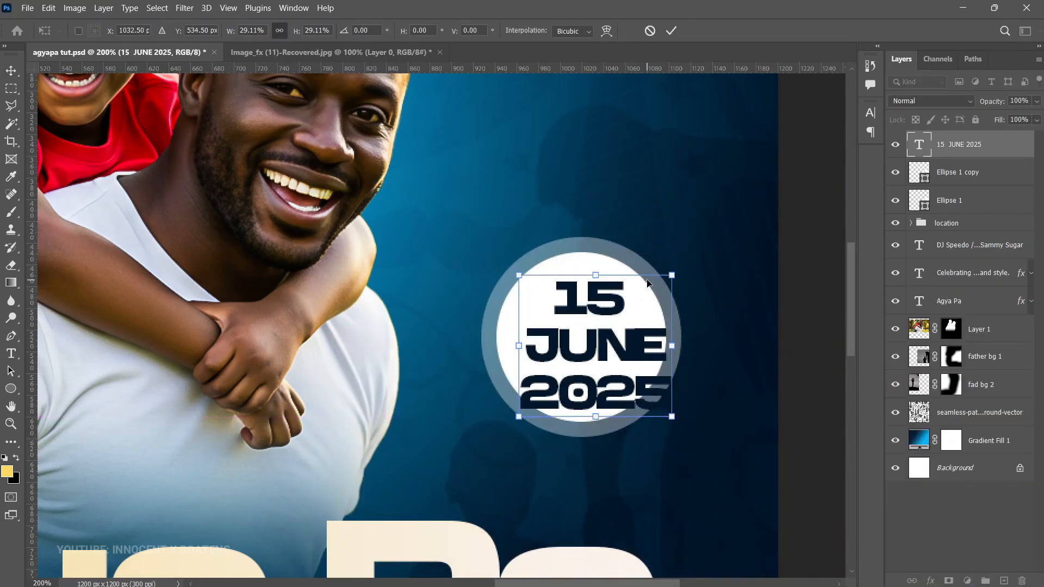
pyautogui.moveTo(673, 275); pyautogui.dragTo(637, 329)
pyautogui.moveTo(591, 372); pyautogui.dragTo(600, 340)
pyautogui.press('Return')
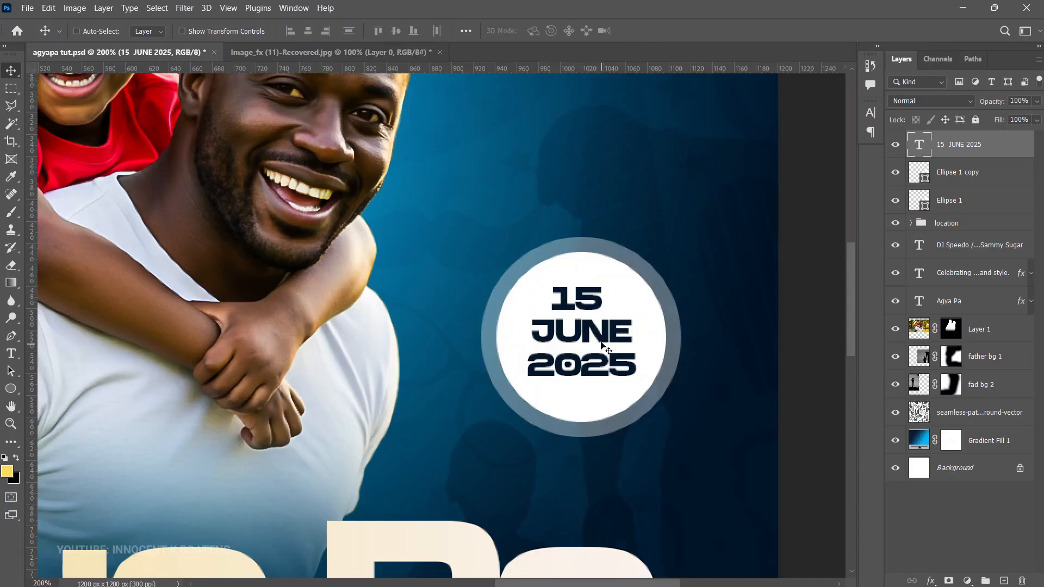
# Step: Create a white ffffff "7PM" text below the circular badge from a duplicate of the date text
pyautogui.scroll(-3, 625, 310)
pyautogui.hotkey('ctrl', 'j')
pyautogui.moveTo(629, 256); pyautogui.dragTo(620, 349)
pyautogui.doubleClick(620, 349)
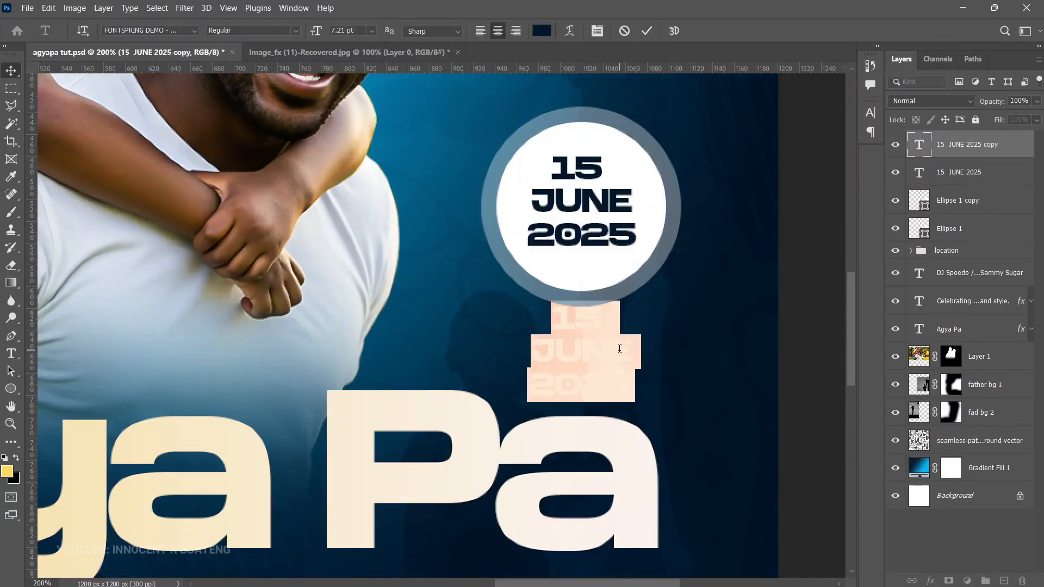
pyautogui.click(544, 35)
pyautogui.click(604, 274)
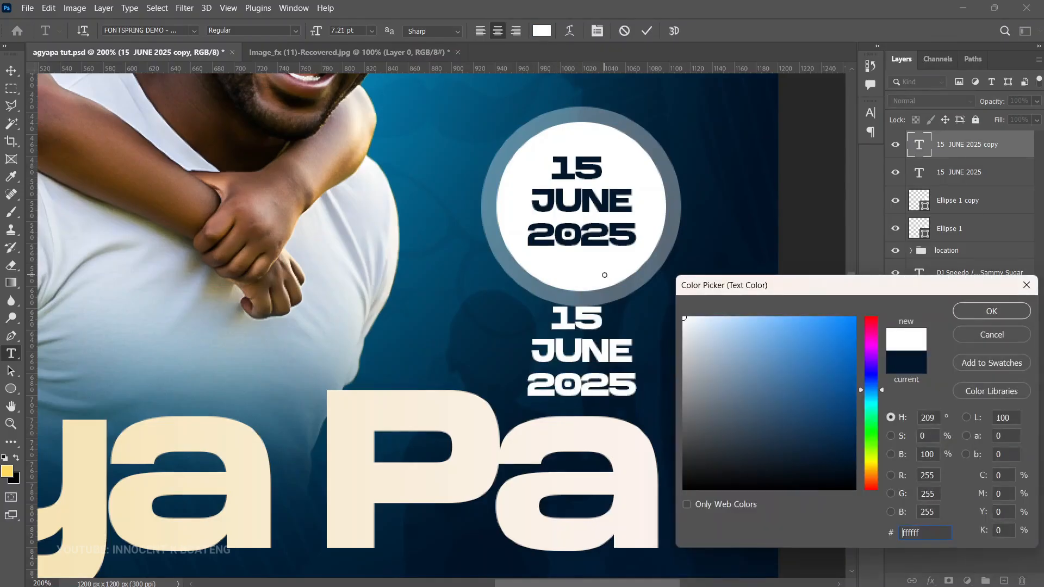
pyautogui.click(996, 313)
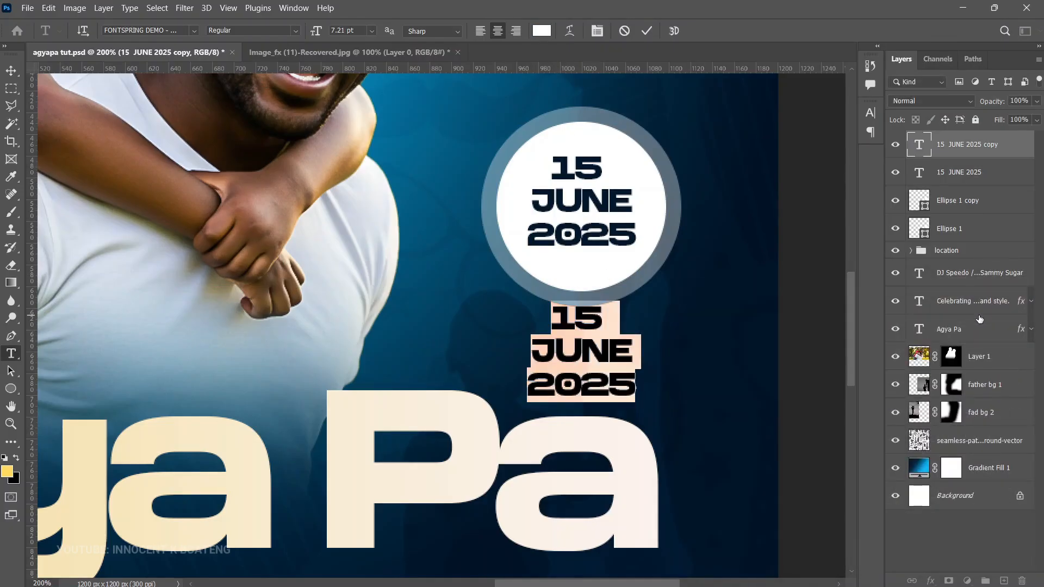
pyautogui.write('7PM')
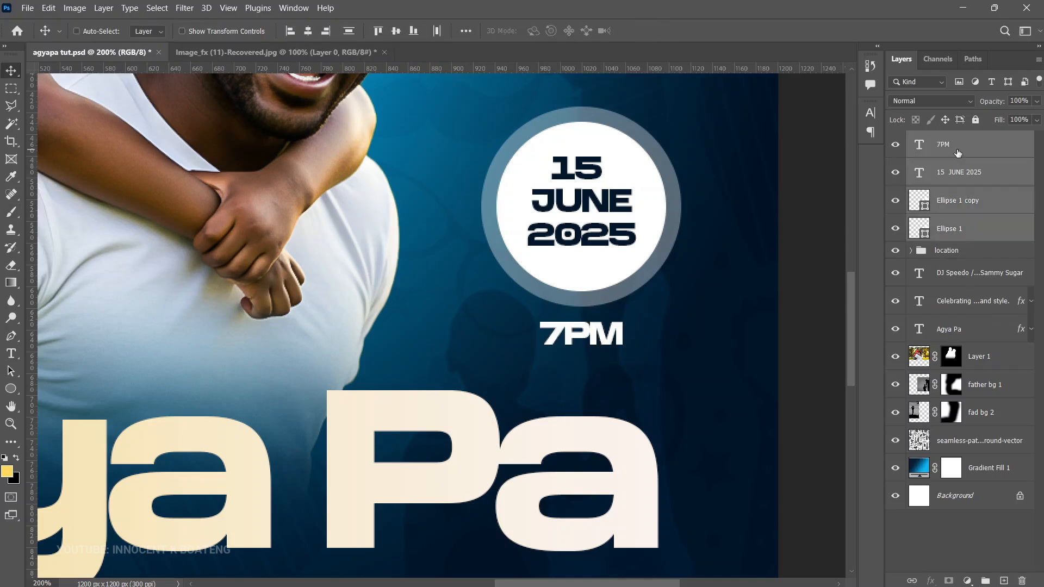
# Step: Group the 7PM text, date text and both circles, and name the group "Date and time"
pyautogui.hotkey('ctrl', 'g')
pyautogui.doubleClick(944, 139)
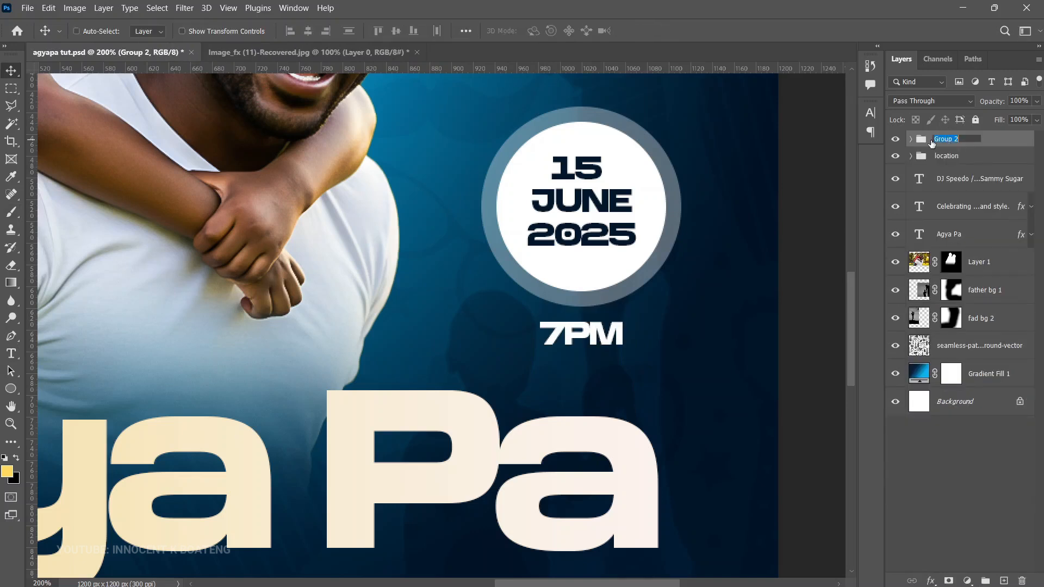
pyautogui.write('Date and time')
pyautogui.press('Return')
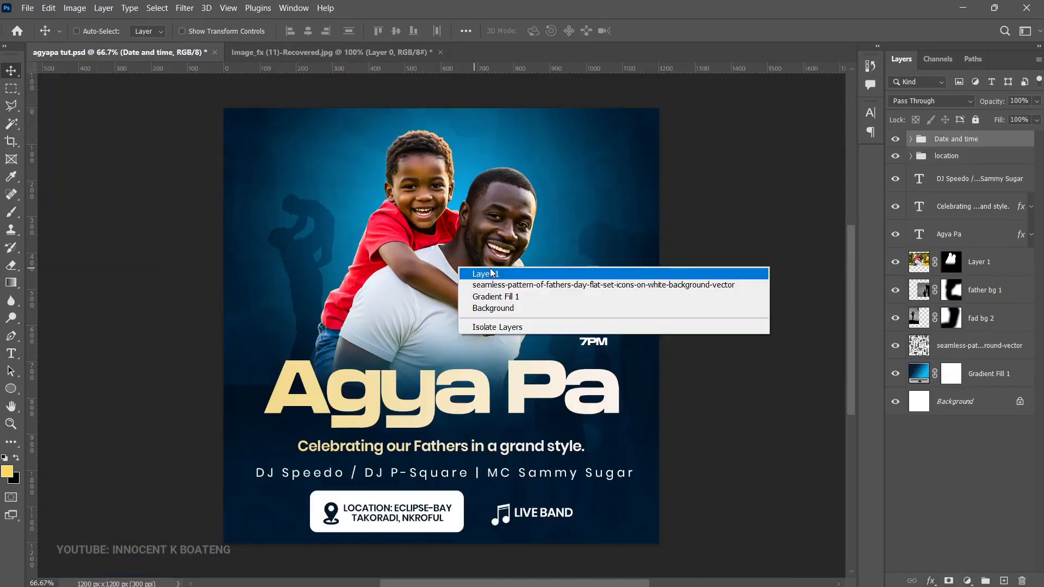
# Step: Move the father-and-son cutout slightly down behind the "Agya Pa" headline
pyautogui.click(492, 268)
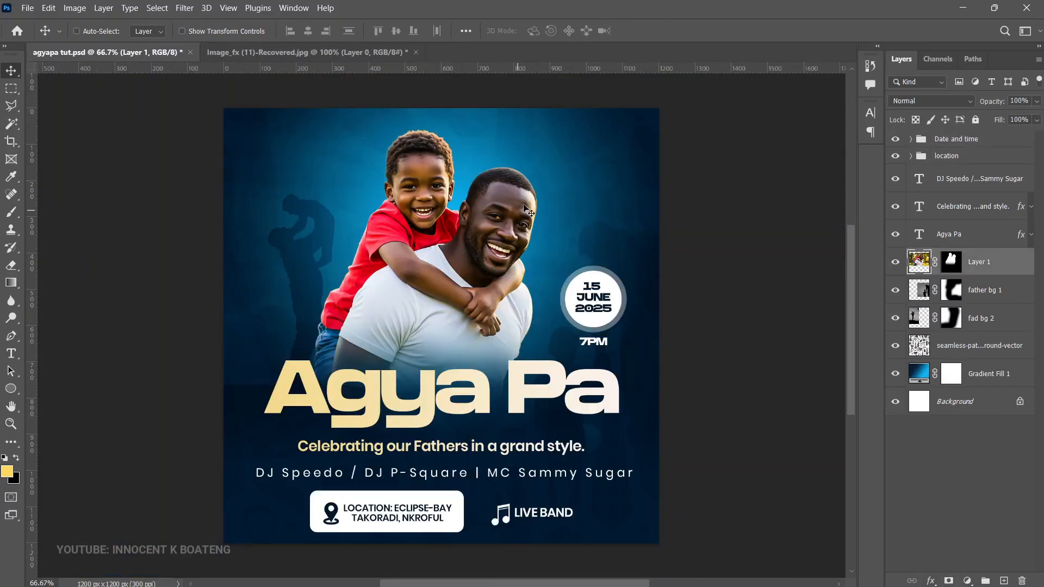
pyautogui.moveTo(535, 215); pyautogui.dragTo(537, 230)
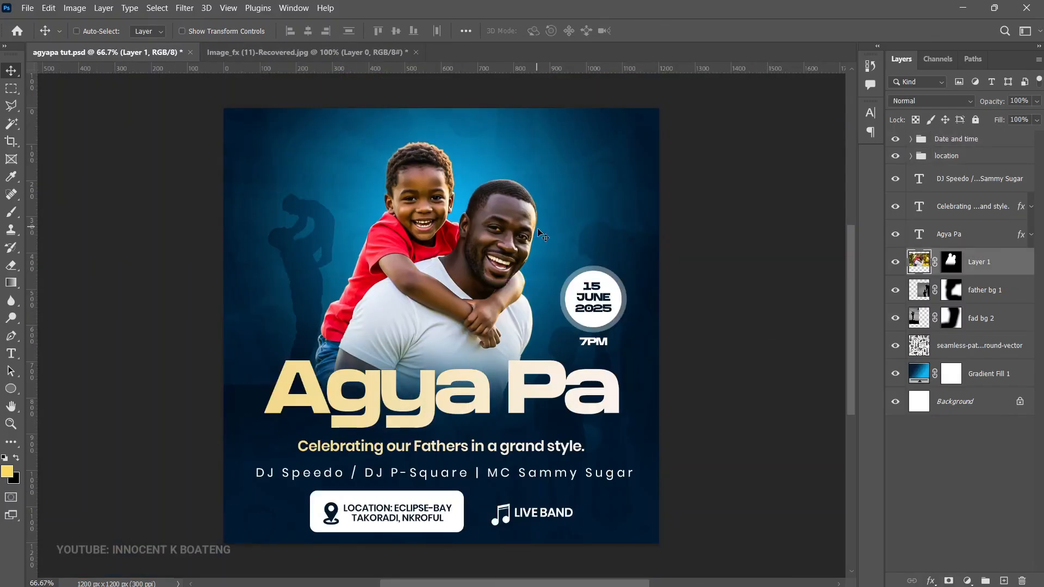
# Step: Place the eclipse bay logo as an embedded image above the Date and time group, scaled to about 4.19%
pyautogui.click(969, 142)
pyautogui.scroll(1, 732, 278)
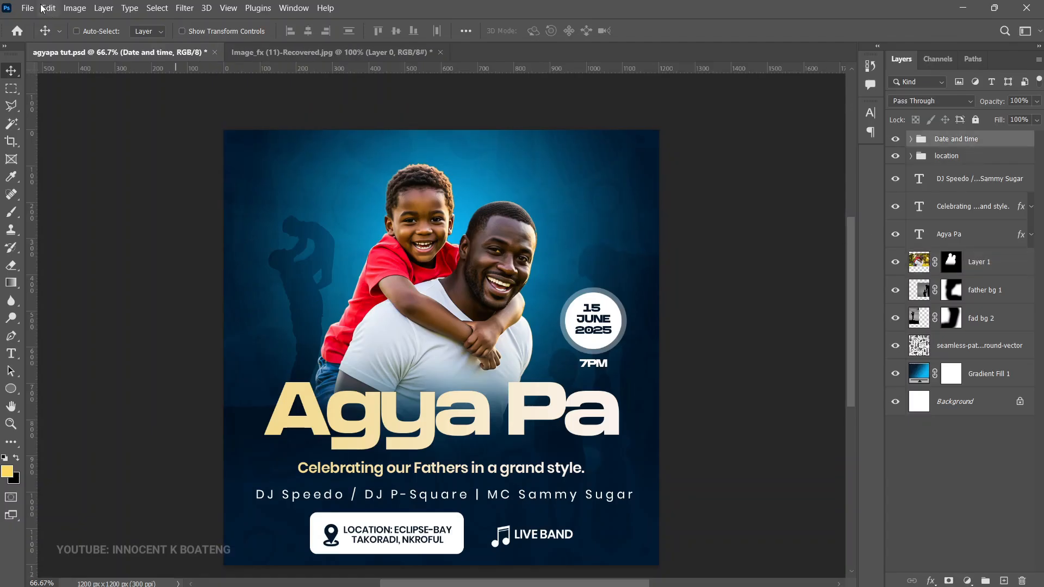
pyautogui.click(27, 8)
pyautogui.click(103, 254)
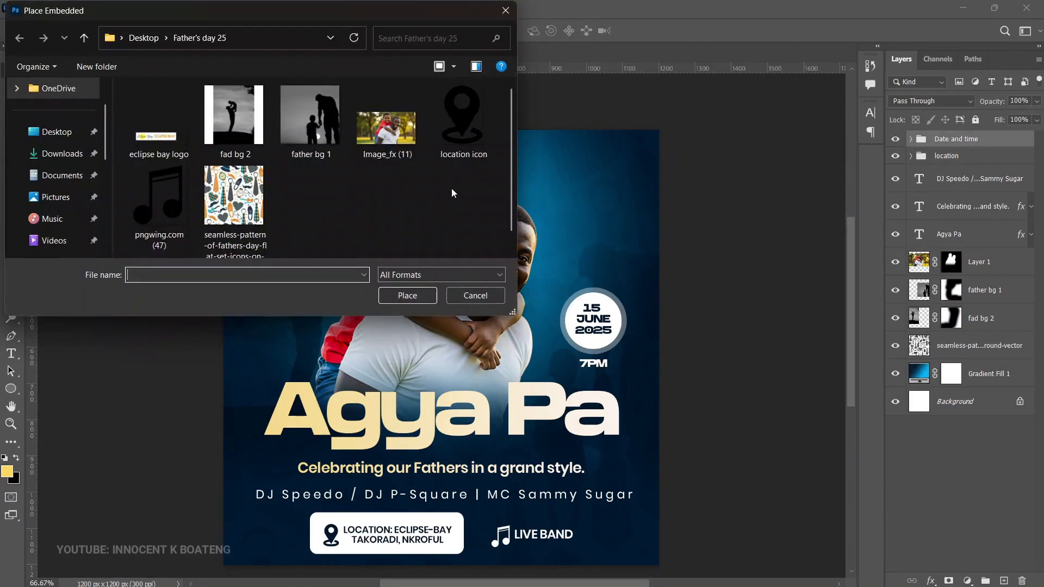
pyautogui.doubleClick(162, 123)
pyautogui.moveTo(660, 419); pyautogui.dragTo(313, 308)
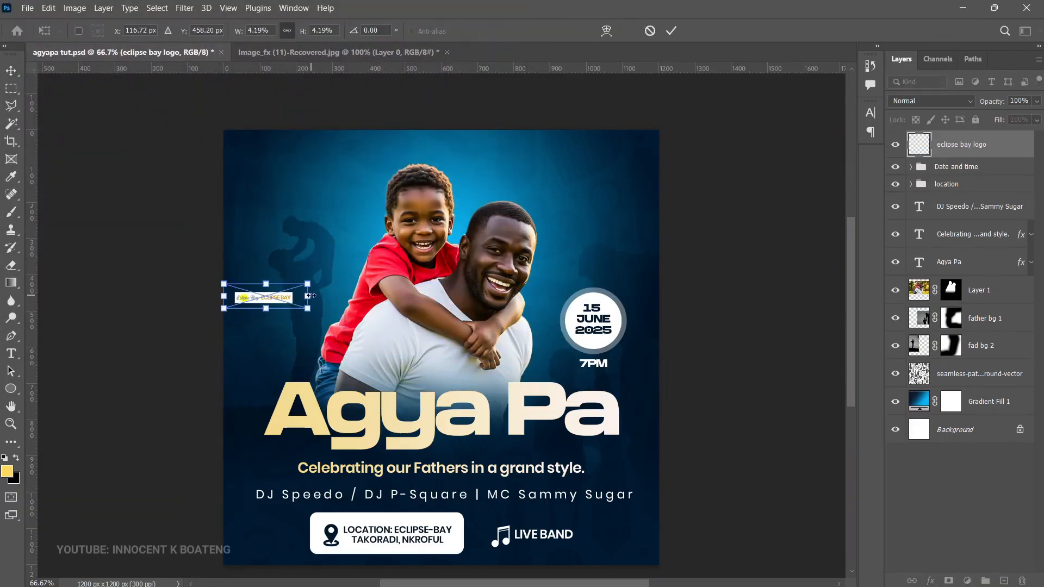
pyautogui.press('Return')
# Step: Move the eclipse bay logo above the boy's head near the flyer's upper edge and center it horizontally on the canvas
pyautogui.moveTo(384, 305); pyautogui.dragTo(578, 162)
pyautogui.hotkey('ctrl', 'a')
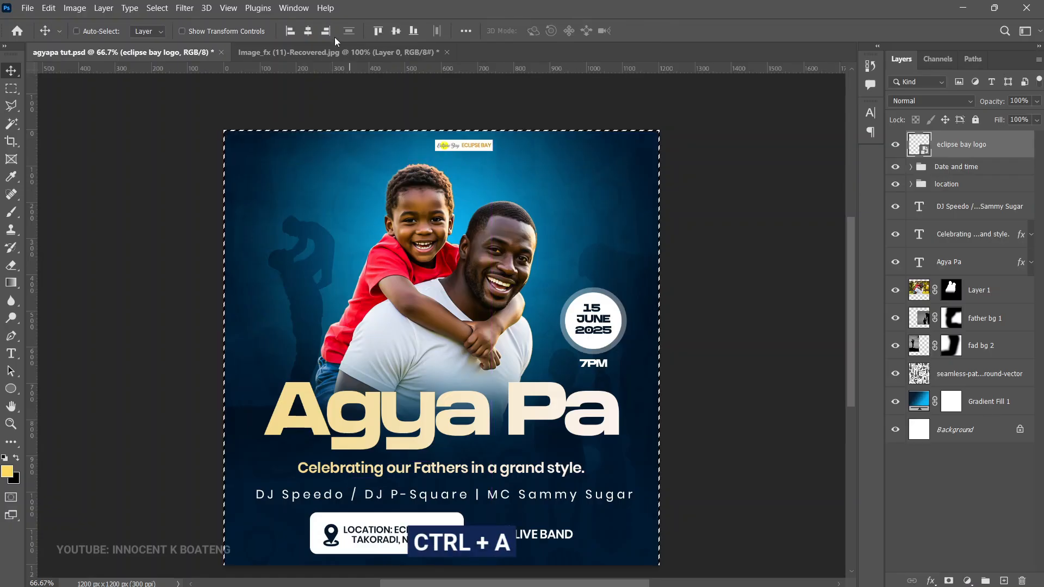
pyautogui.click(308, 31)
pyautogui.hotkey('ctrl', 'd')
# Step: Add a Hue/Saturation adjustment above the father bg 1 layer and set its Hue to -22 to turn the background teal
pyautogui.scroll(-2, 644, 297)
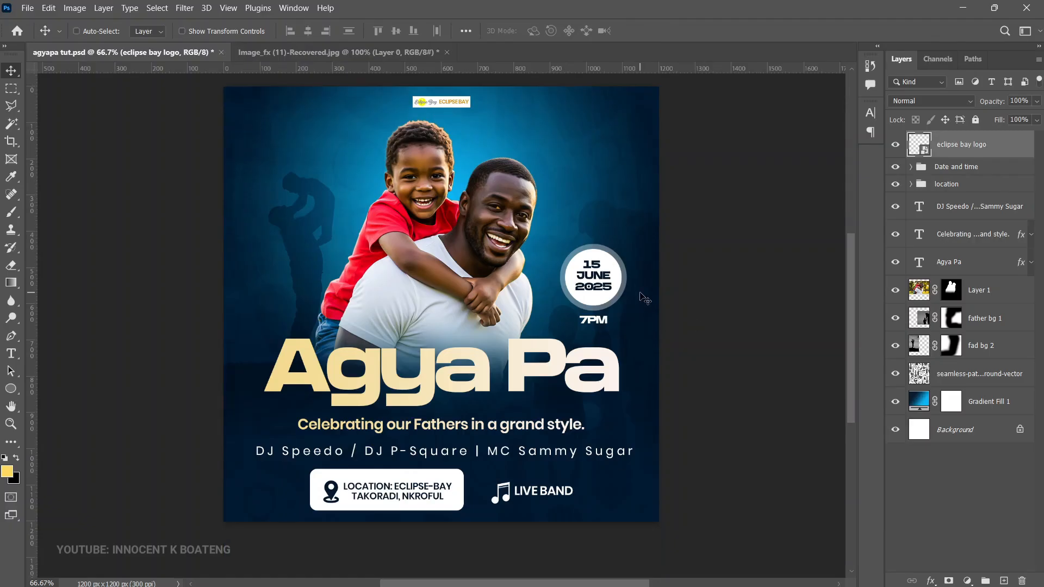
pyautogui.scroll(1, 642, 297)
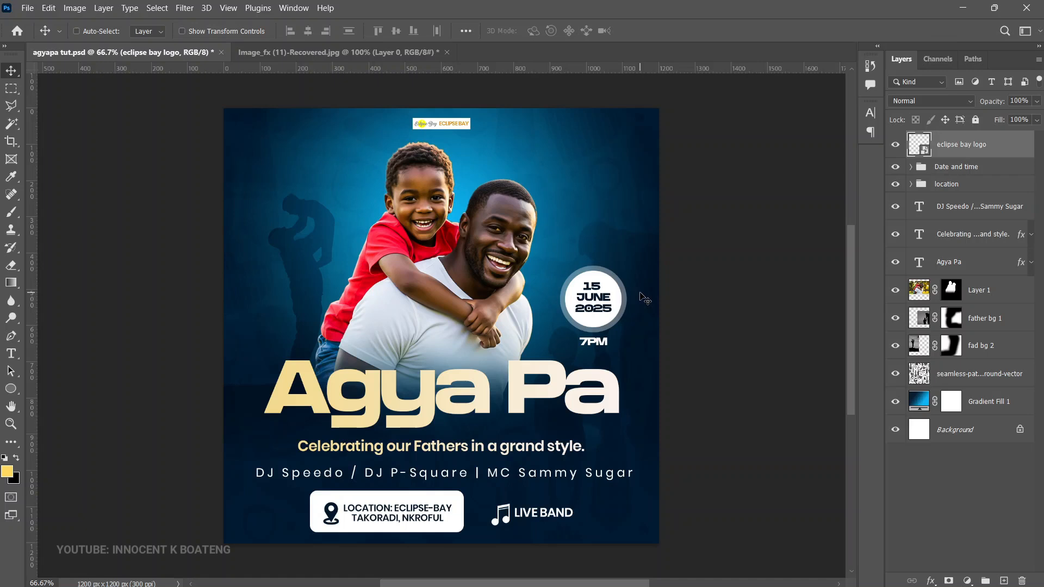
pyautogui.click(989, 320)
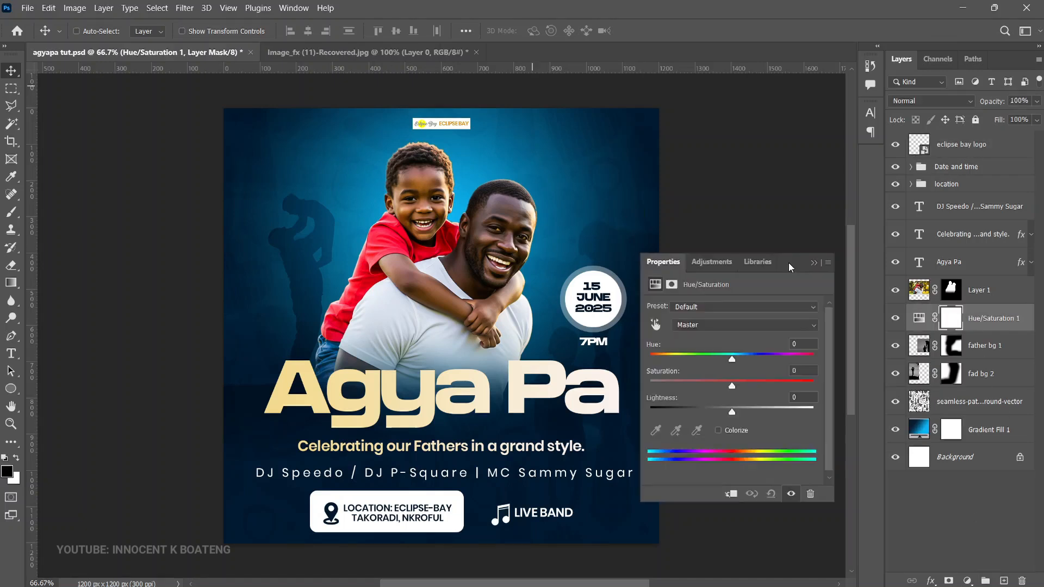
pyautogui.moveTo(791, 264); pyautogui.dragTo(785, 158)
pyautogui.moveTo(729, 257); pyautogui.dragTo(710, 266)
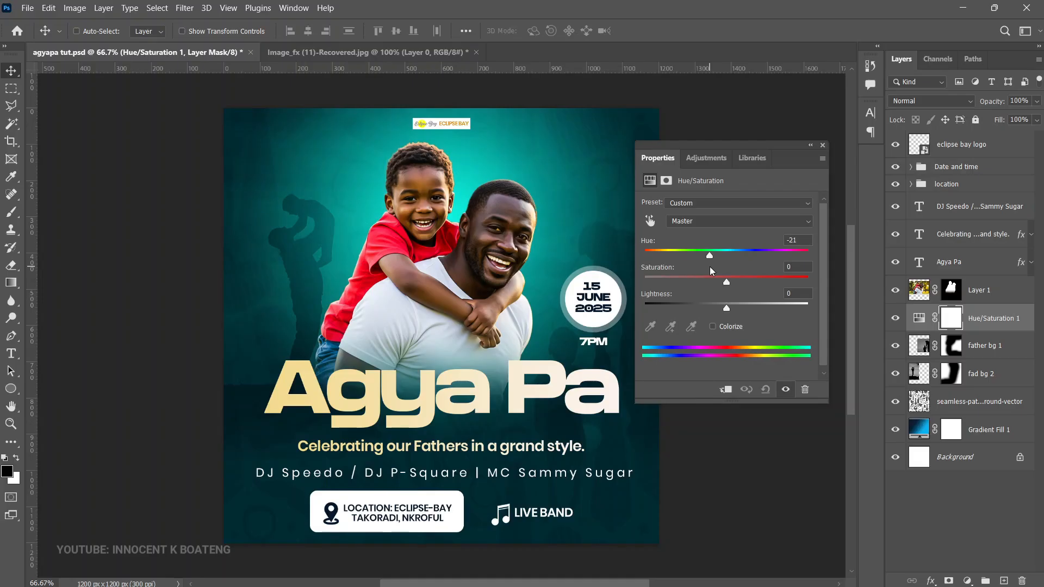
pyautogui.moveTo(710, 270); pyautogui.dragTo(713, 270)
pyautogui.moveTo(713, 271); pyautogui.dragTo(710, 271)
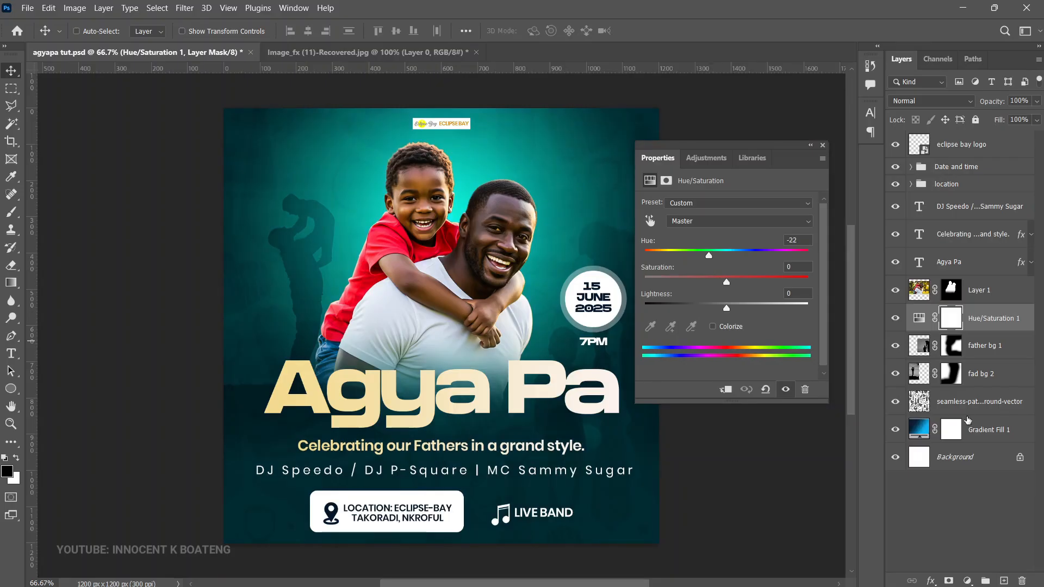
# Step: Add a Curves adjustment above Hue/Saturation 1 and pull the curve's midpoint slightly down to darken the background
pyautogui.click(968, 581)
pyautogui.click(958, 409)
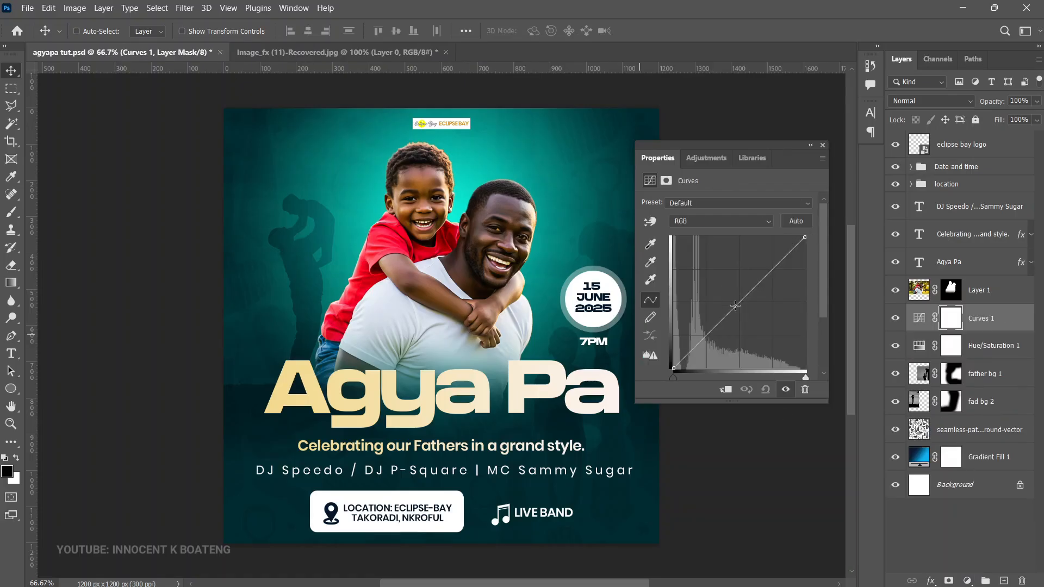
pyautogui.moveTo(736, 305); pyautogui.dragTo(739, 314)
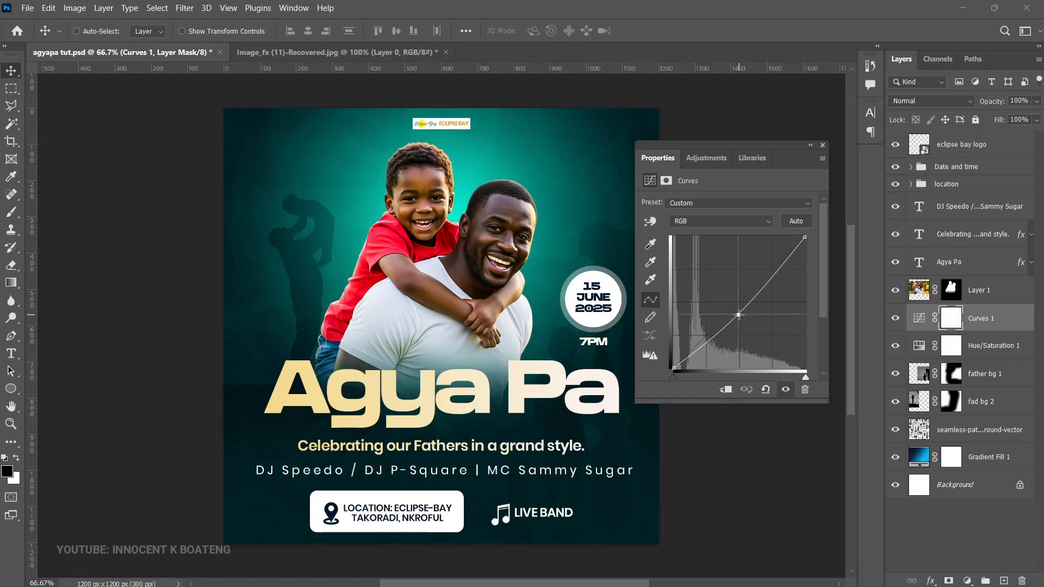
pyautogui.click(823, 145)
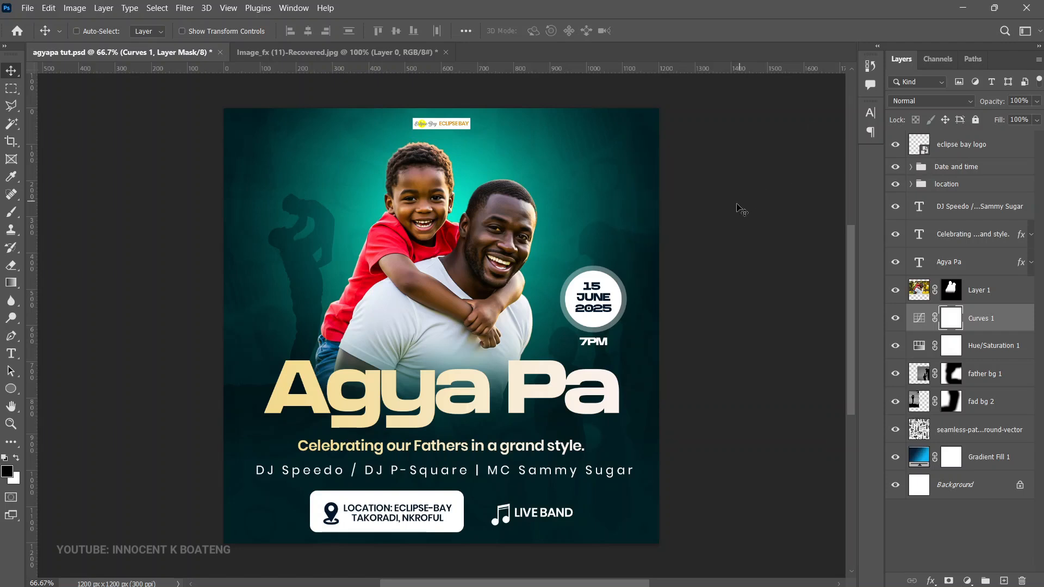
# Step: Enlarge the fad bg 2 silhouette behind the boy
pyautogui.click(979, 401)
pyautogui.hotkey('ctrl', 't')
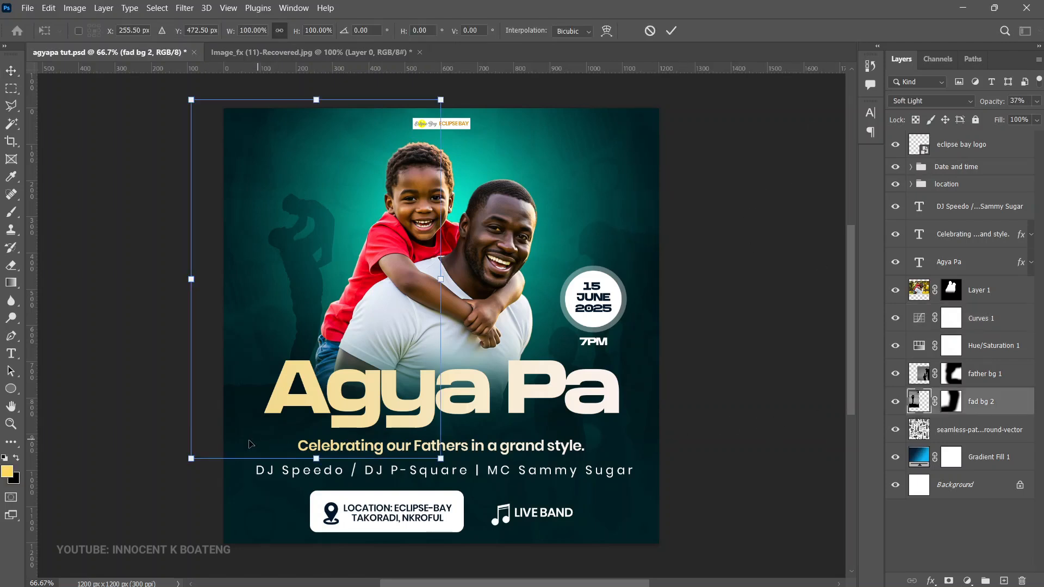
pyautogui.moveTo(187, 465); pyautogui.dragTo(146, 501)
pyautogui.moveTo(444, 97); pyautogui.dragTo(483, 98)
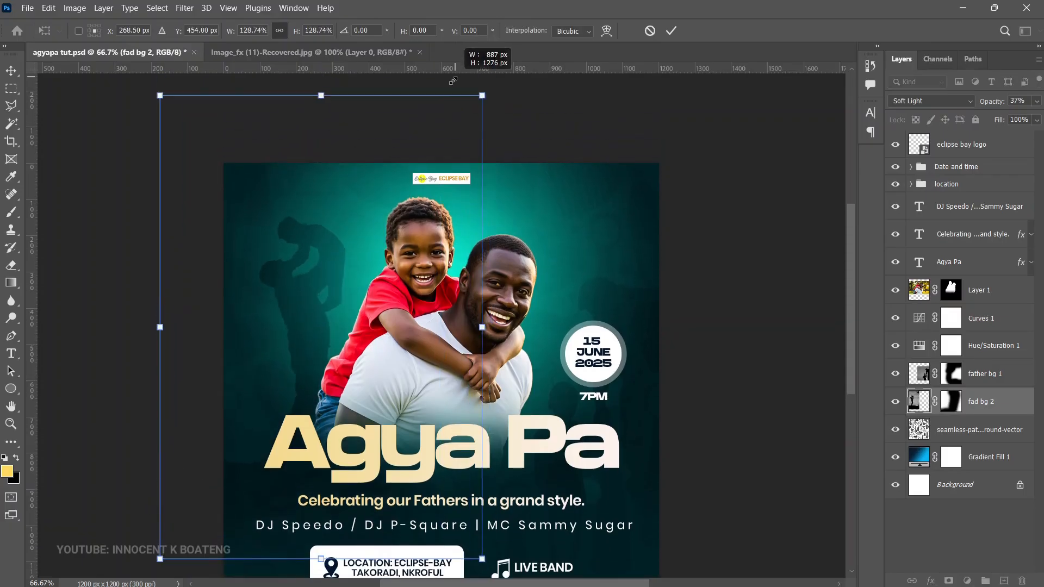
pyautogui.press('Return')
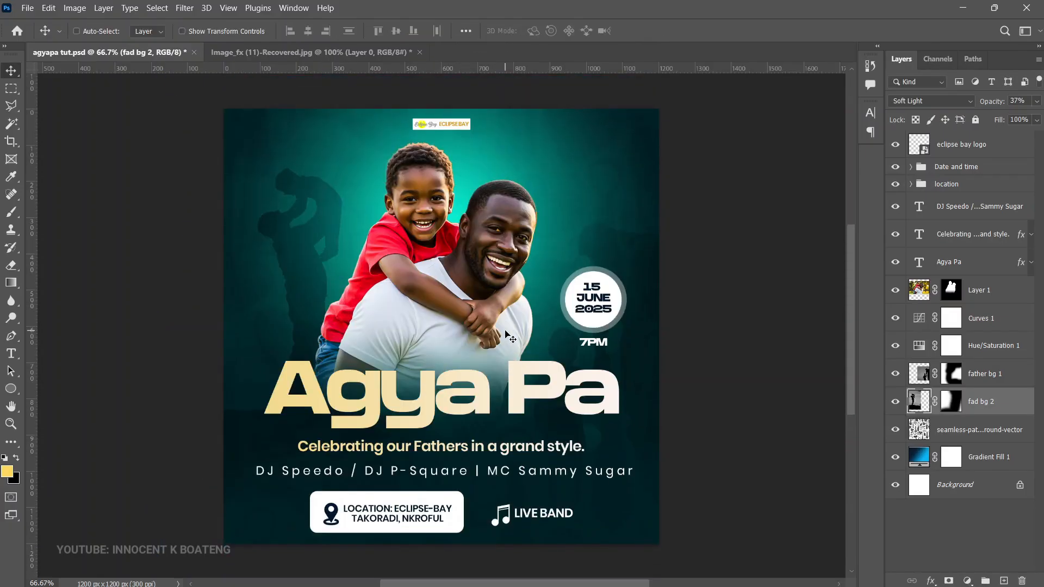
# Step: Fine-tune the hue of the background's existing Hue/Saturation adjustment and check the whole flyer
pyautogui.doubleClick(924, 345)
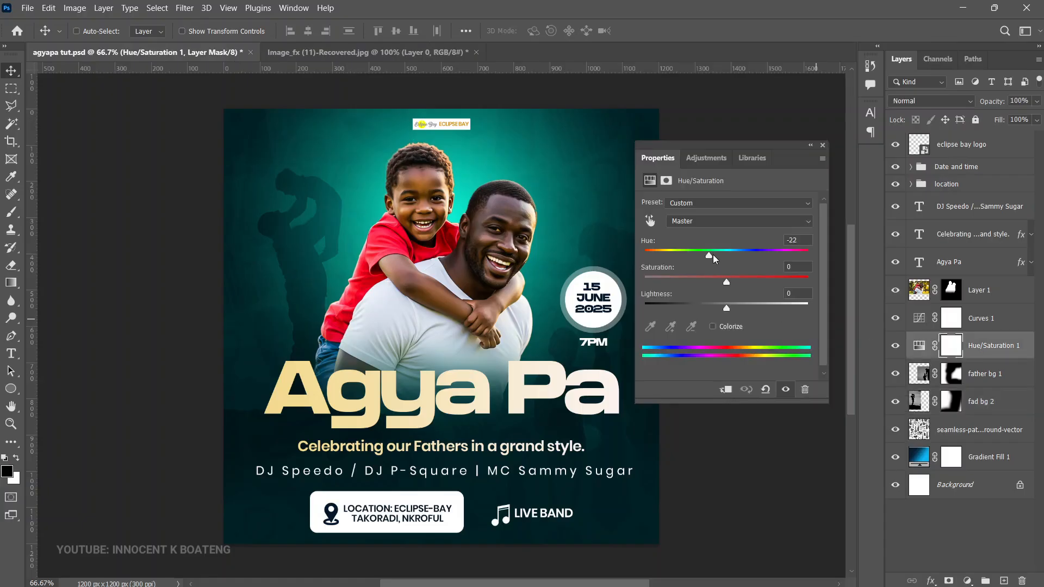
pyautogui.moveTo(708, 256)
pyautogui.mouseDown()
pyautogui.moveTo(762, 258)
pyautogui.moveTo(693, 258)
pyautogui.moveTo(767, 260)
pyautogui.moveTo(799, 277)
pyautogui.moveTo(689, 276)
pyautogui.moveTo(707, 269)
pyautogui.mouseUp()
pyautogui.scroll(2, 569, 352)
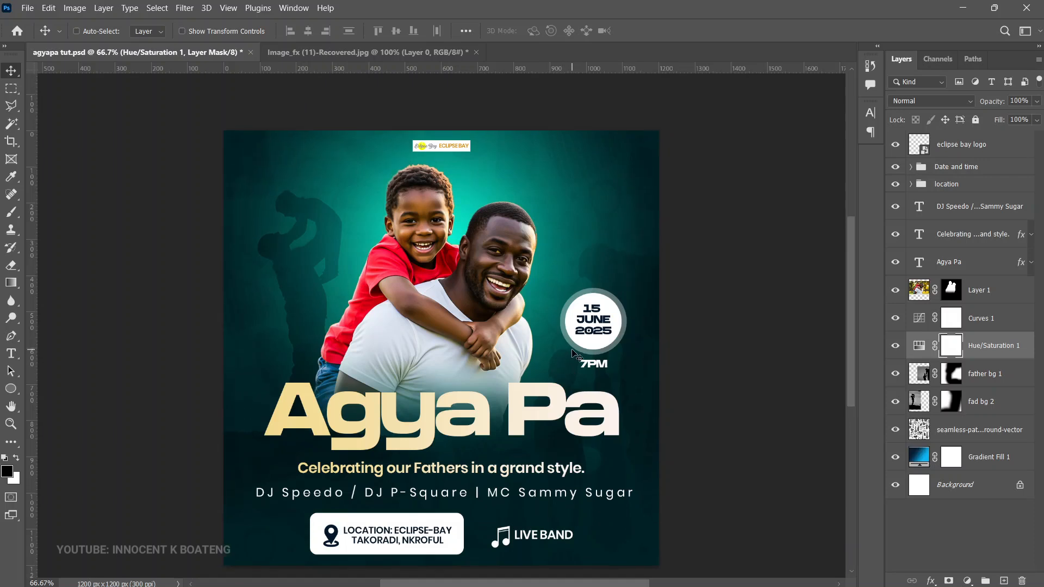
pyautogui.scroll(-1, 574, 352)
pyautogui.scroll(-1, 574, 354)
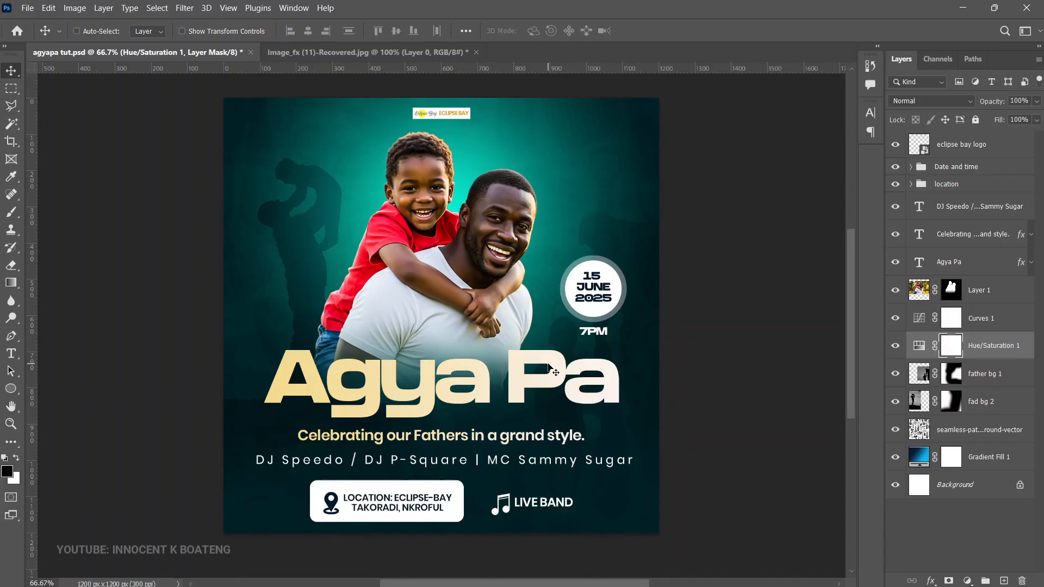
# Step: Add a new layer above Layer 1 and paint a yellow glow over the silhouette behind the boy with a 700 px Soft Round brush
pyautogui.click(999, 322)
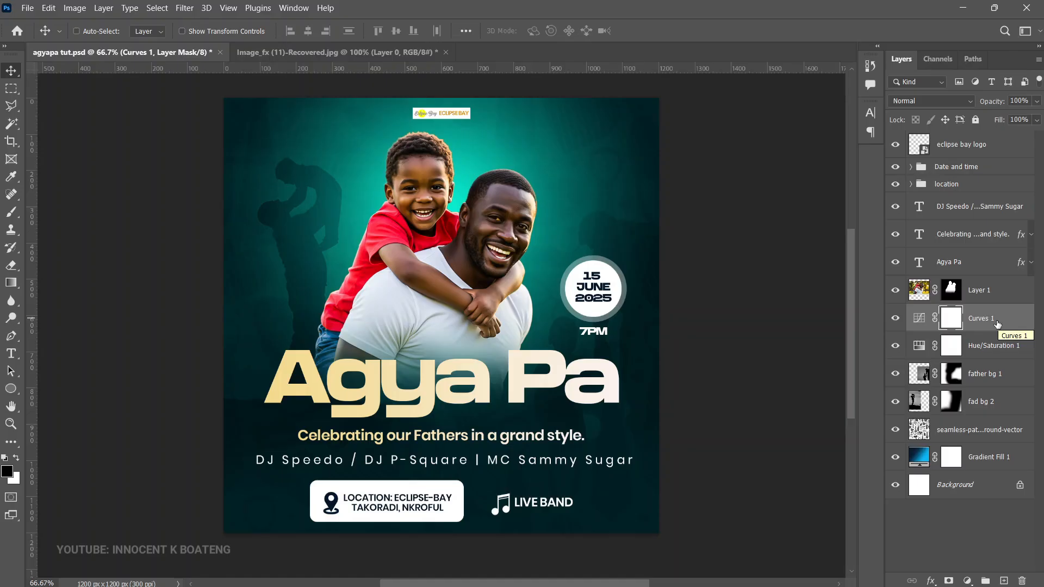
pyautogui.hotkey('alt', ']')
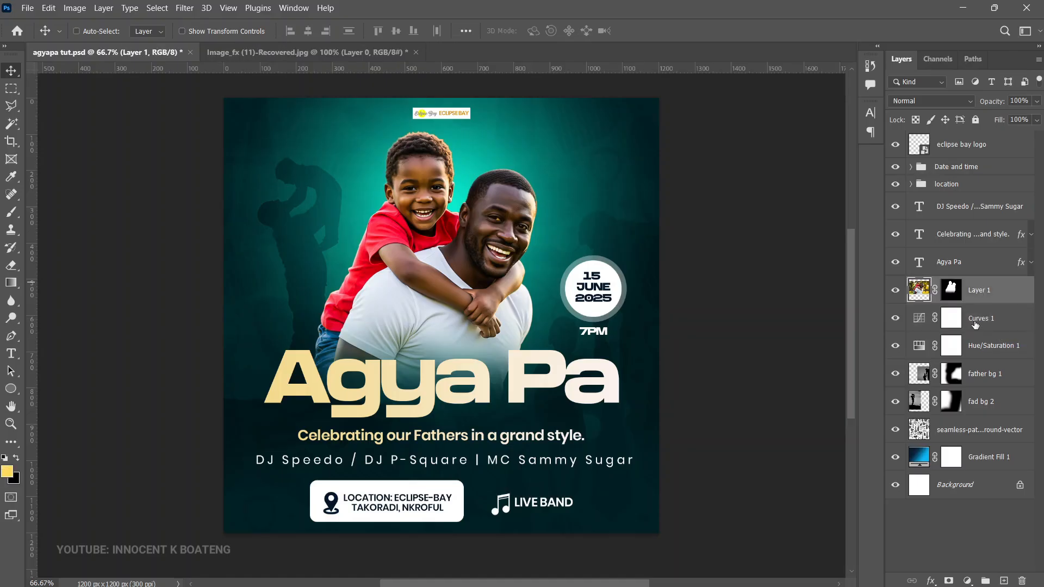
pyautogui.click(1004, 581)
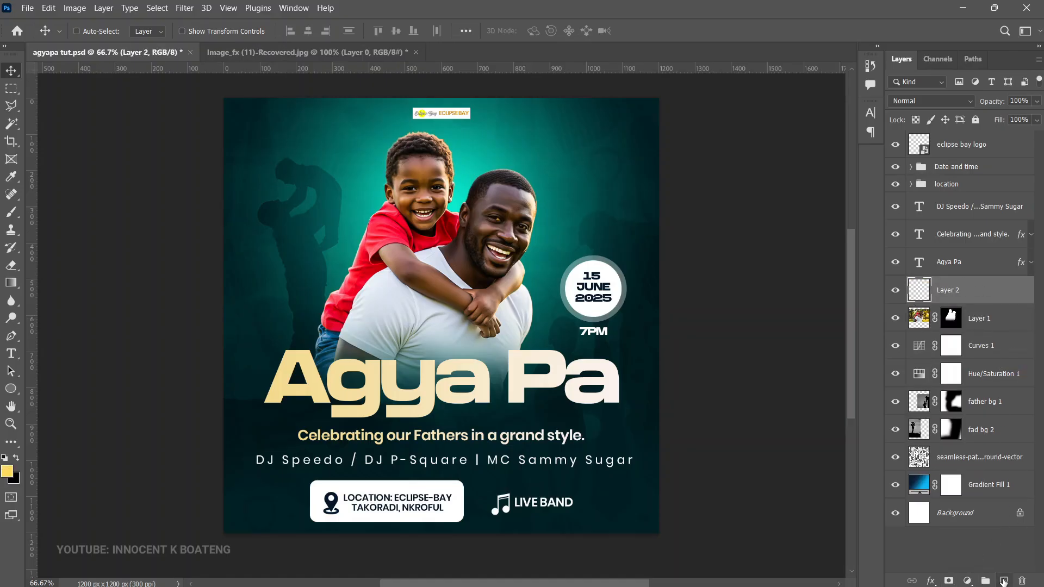
pyautogui.press('b')
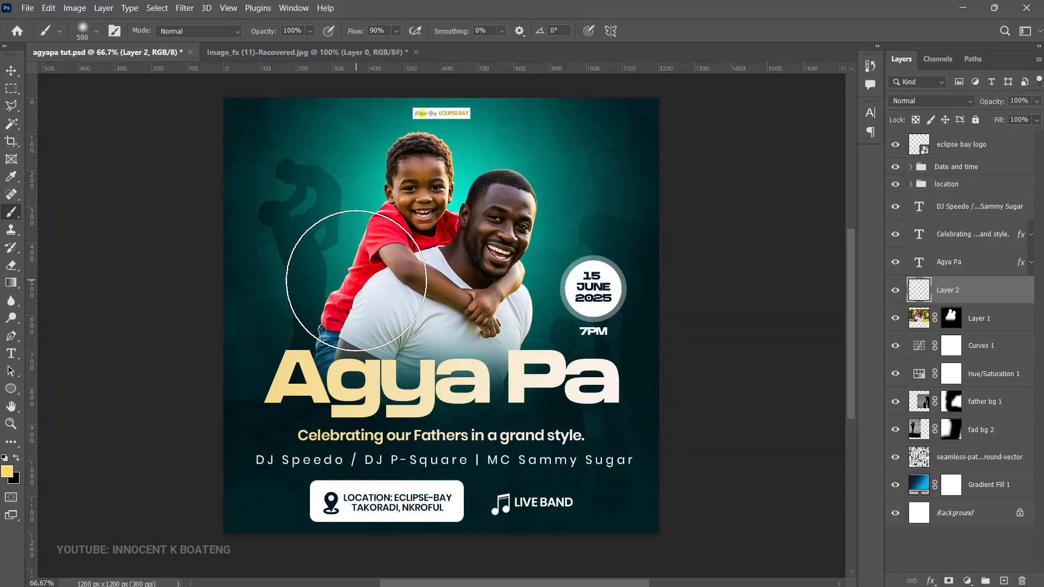
pyautogui.press(']')
pyautogui.press(']')
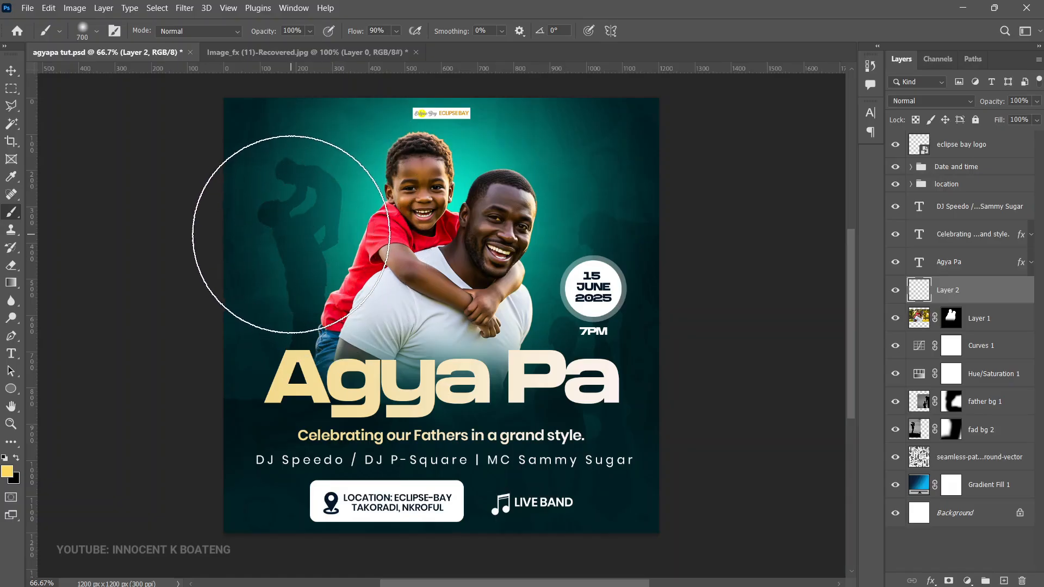
pyautogui.rightClick(303, 211)
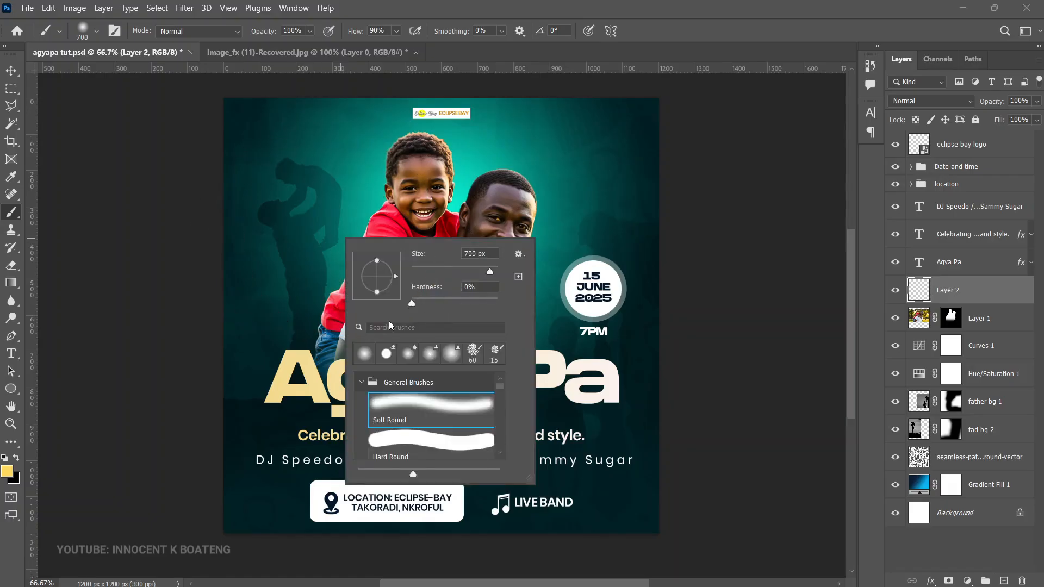
pyautogui.press('Return')
pyautogui.click(291, 229)
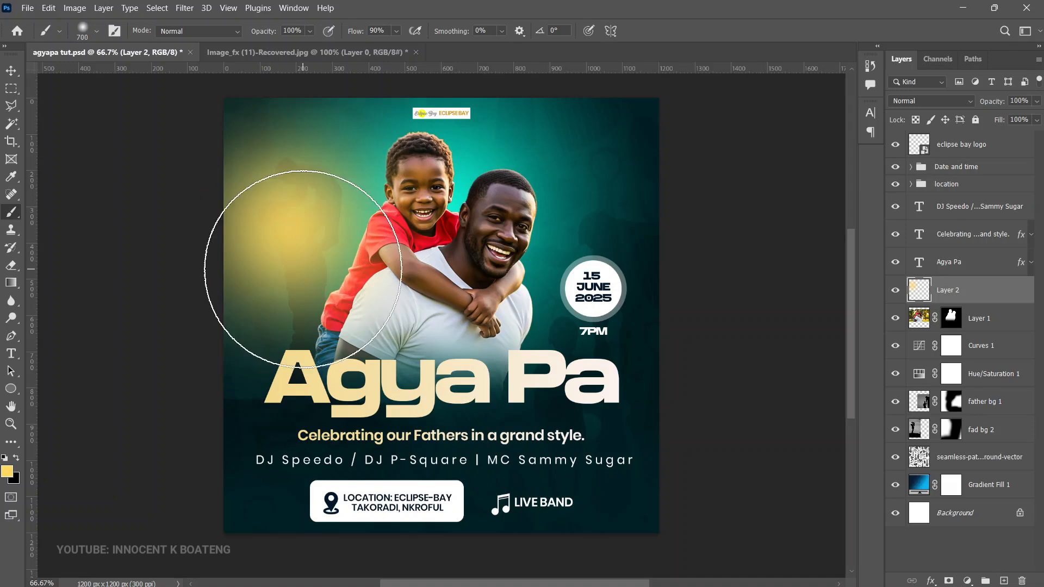
# Step: Enlarge the yellow glow and move it to the flyer's left edge
pyautogui.press('v')
pyautogui.hotkey('ctrl', 't')
pyautogui.scroll(-3, 523, 342)
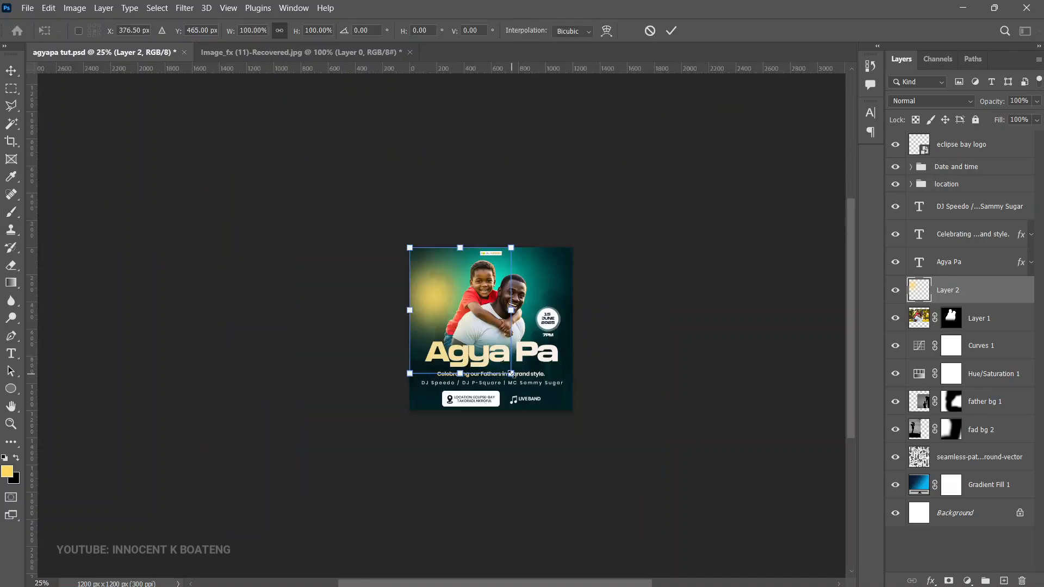
pyautogui.moveTo(512, 374); pyautogui.dragTo(578, 456)
pyautogui.moveTo(532, 392); pyautogui.dragTo(491, 359)
pyautogui.press('Return')
pyautogui.scroll(2, 490, 327)
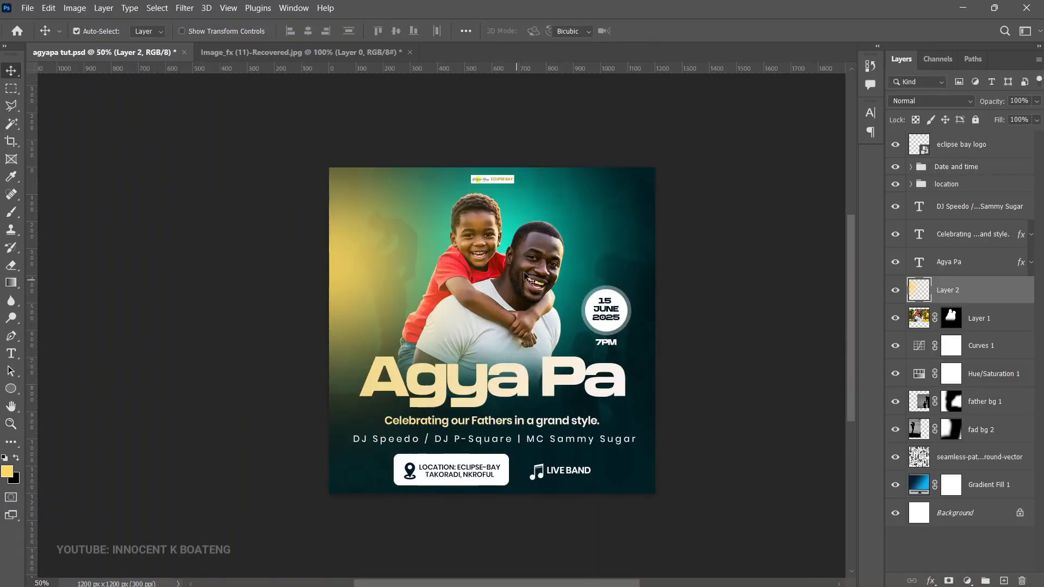
# Step: Scale the yellow glow down to about 89% and position it beside the boy at the left edge
pyautogui.hotkey('ctrl', 't')
pyautogui.moveTo(589, 103); pyautogui.dragTo(551, 148)
pyautogui.moveTo(484, 278)
pyautogui.mouseDown()
pyautogui.moveTo(492, 256)
pyautogui.moveTo(489, 272)
pyautogui.mouseUp()
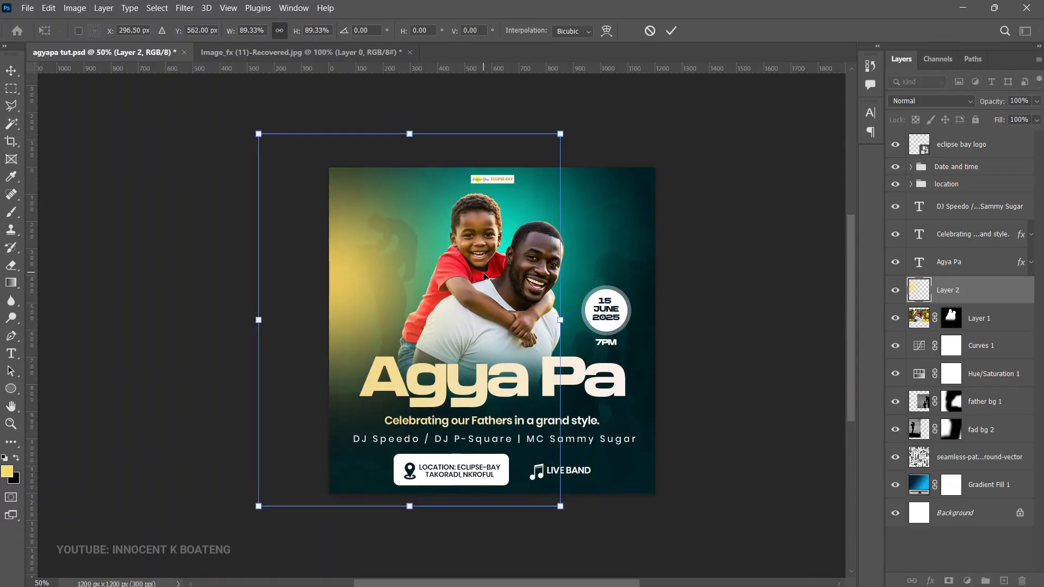
pyautogui.press('Return')
# Step: Set the glow layer's blend mode to Vivid Light and enlarge the glow slightly
pyautogui.click(930, 102)
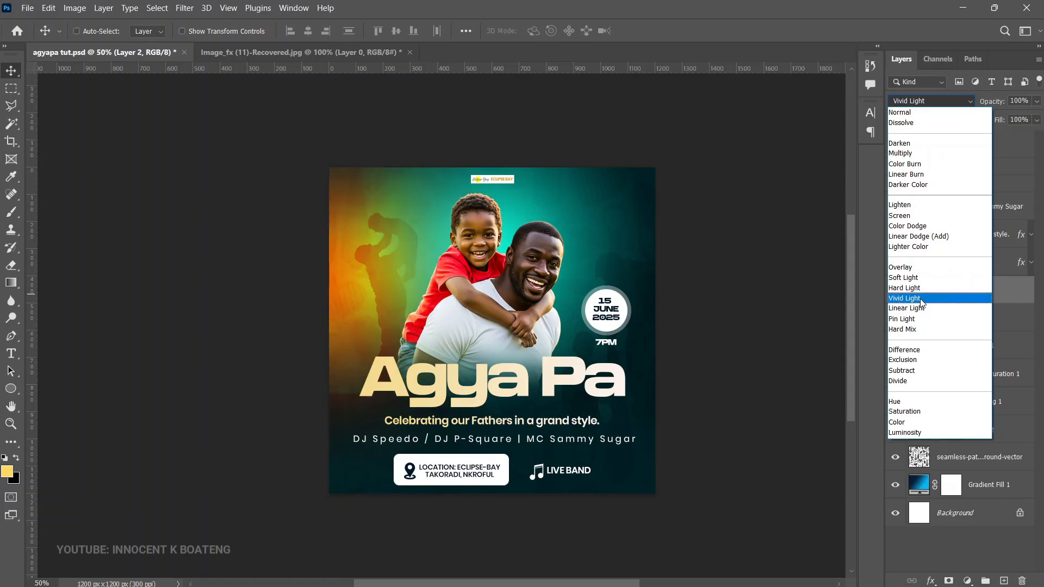
pyautogui.click(921, 303)
pyautogui.hotkey('ctrl', 't')
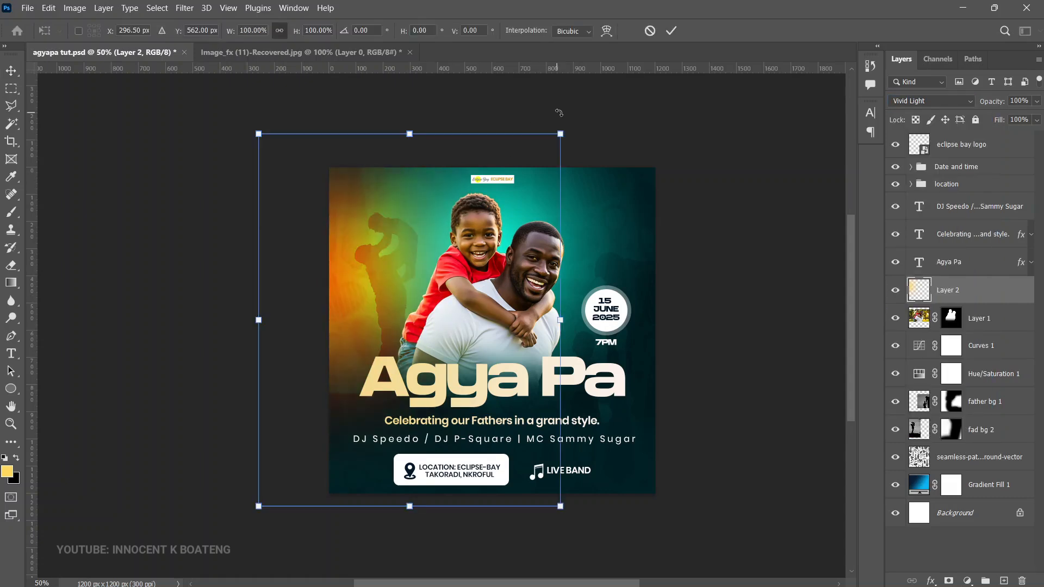
pyautogui.moveTo(562, 140); pyautogui.dragTo(583, 133)
pyautogui.press('Return')
# Step: Try the glow layer at 84% opacity with a Hue/Saturation change, and undo both
pyautogui.moveTo(993, 102); pyautogui.dragTo(984, 126)
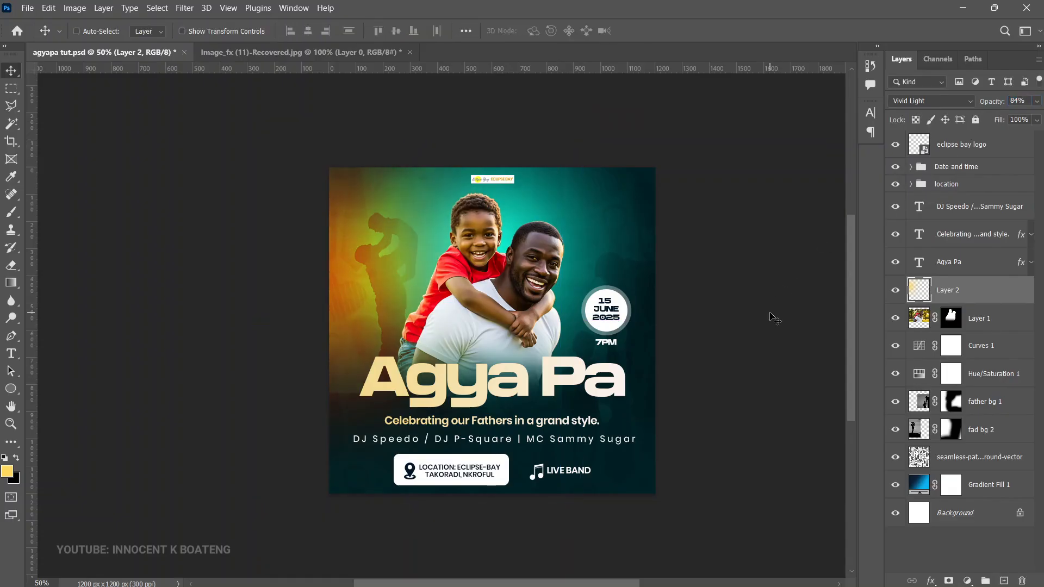
pyautogui.press('ctrl')
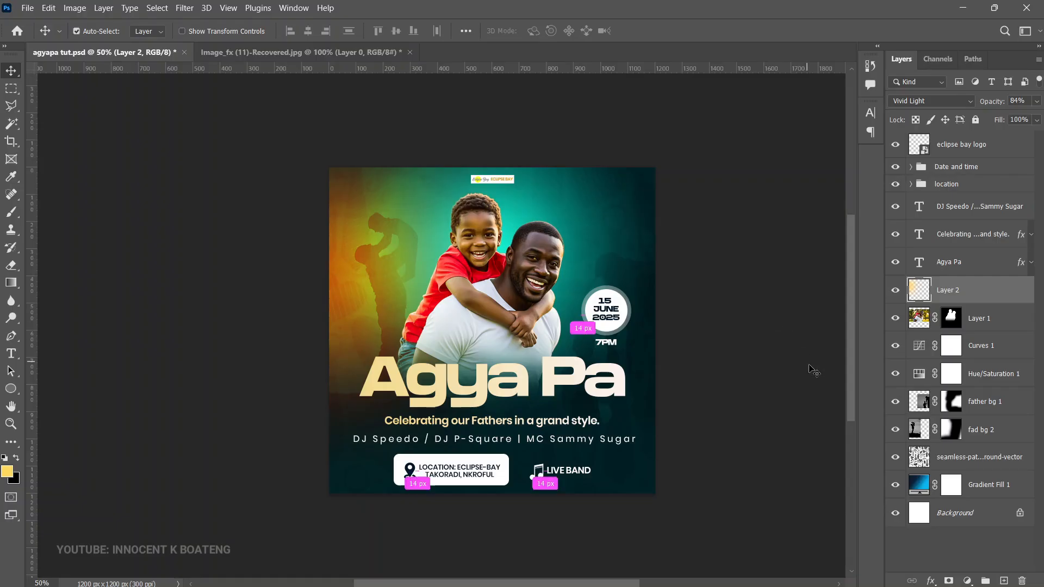
pyautogui.hotkey('ctrl', 'u')
pyautogui.moveTo(838, 210); pyautogui.dragTo(868, 210)
pyautogui.click(991, 164)
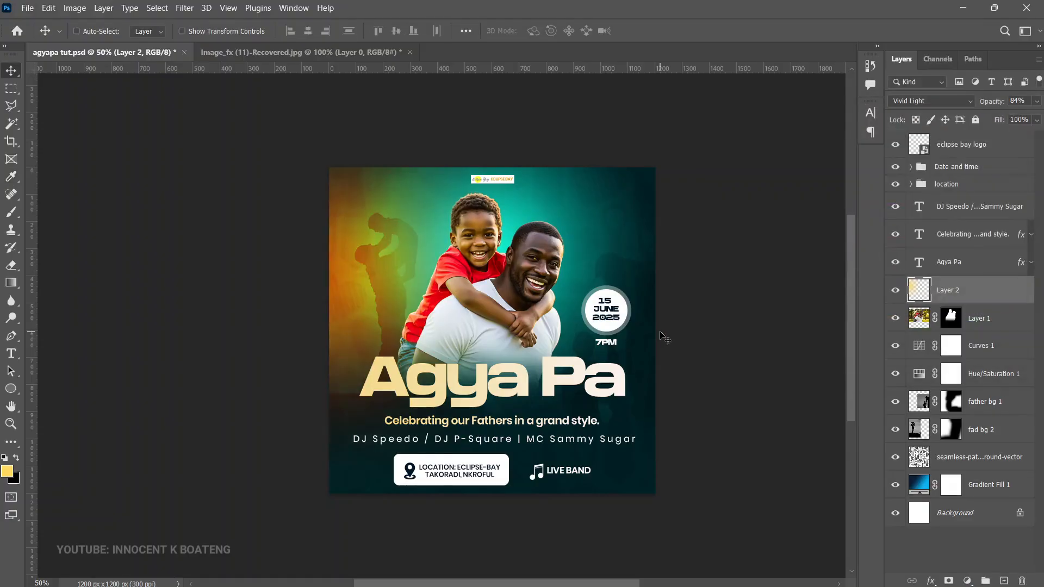
pyautogui.hotkey('ctrl', 'z')
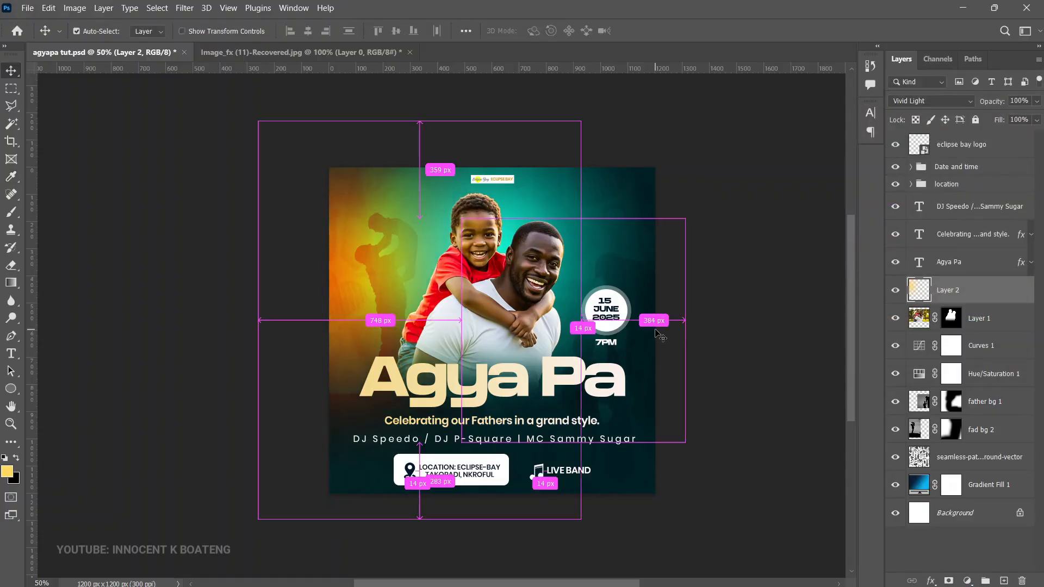
# Step: Inspect up close how the glow blends with the silhouette and the boy's red shirt, and check the whole flyer
pyautogui.press('z')
pyautogui.click(476, 308)
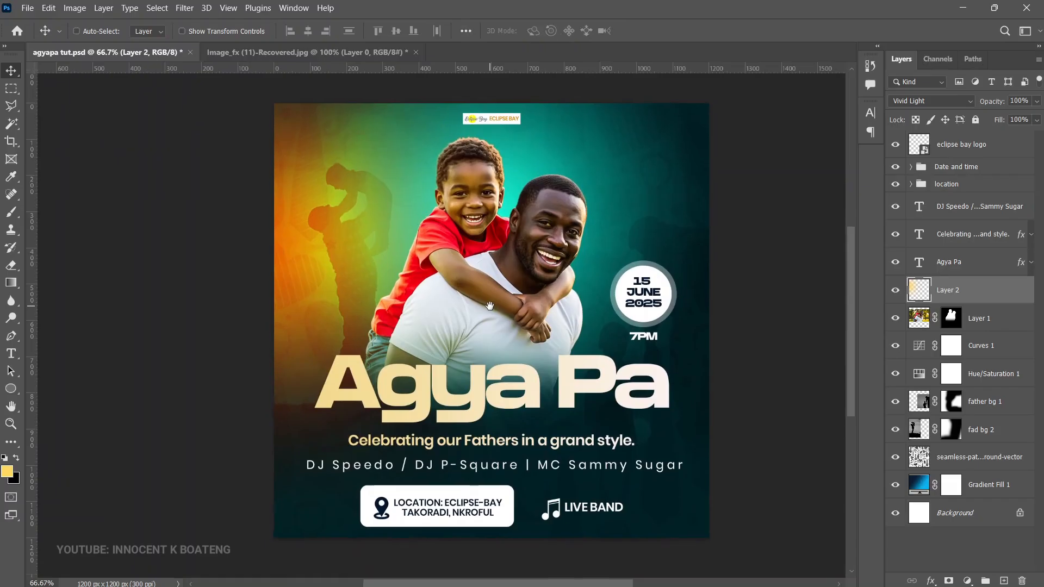
pyautogui.click(482, 292)
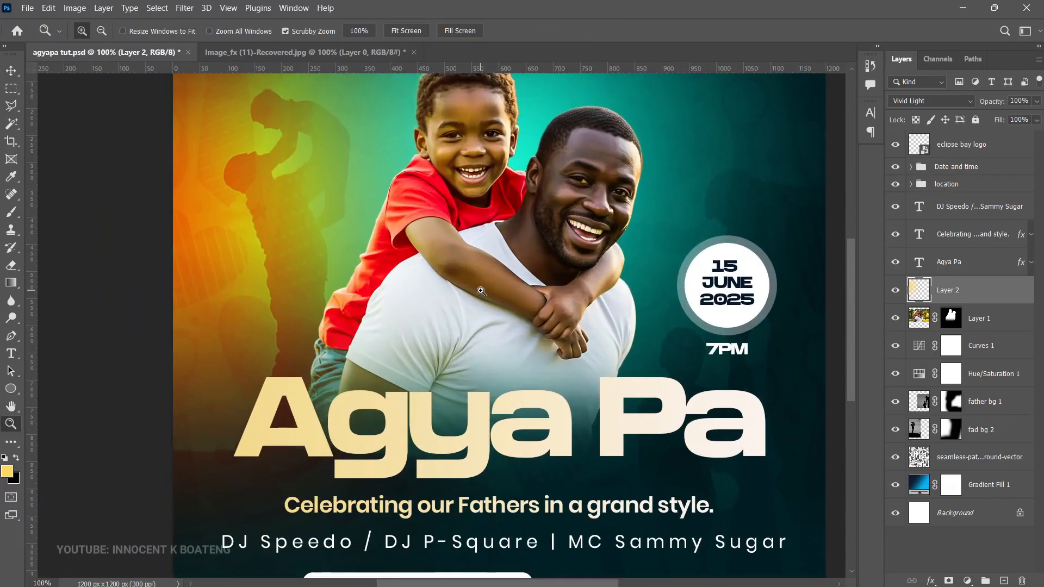
pyautogui.click(316, 278)
pyautogui.press('v')
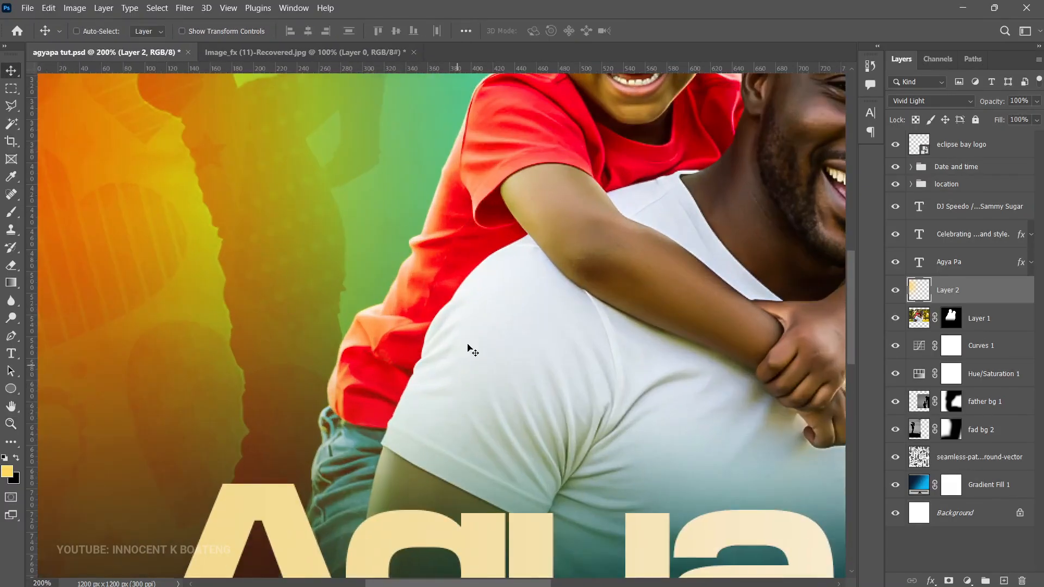
pyautogui.press('z')
pyautogui.keyDown('alt'); pyautogui.click(455, 289); pyautogui.keyUp('alt')
pyautogui.keyDown('alt'); pyautogui.click(461, 280); pyautogui.keyUp('alt')
pyautogui.press('v')
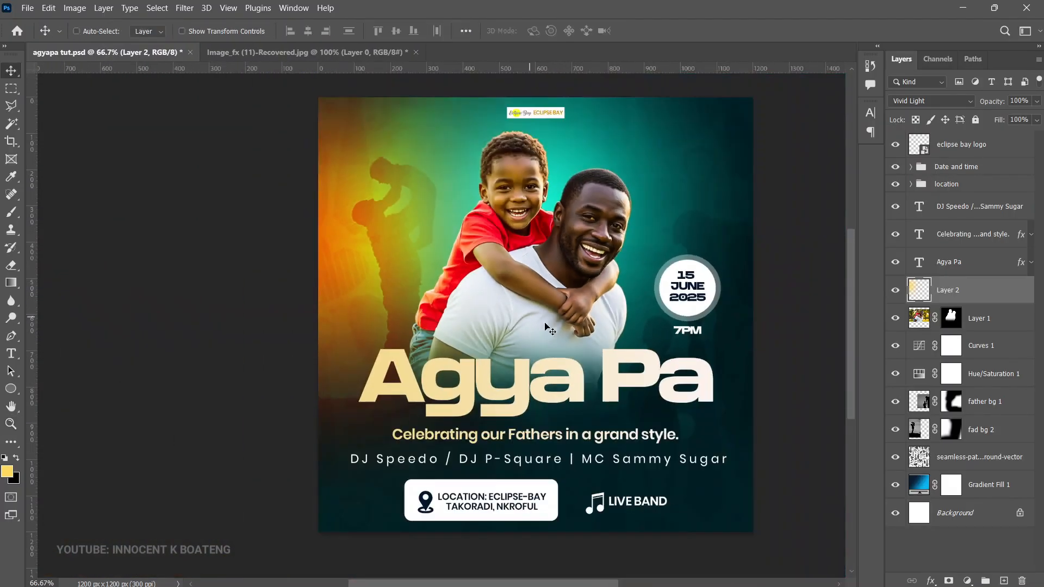
# Step: Nudge the midpoint of the existing Curves 1 adjustment slightly downward to darken the background
pyautogui.hotkey('ctrl', '-')
pyautogui.doubleClick(919, 345)
pyautogui.moveTo(739, 305); pyautogui.dragTo(742, 307)
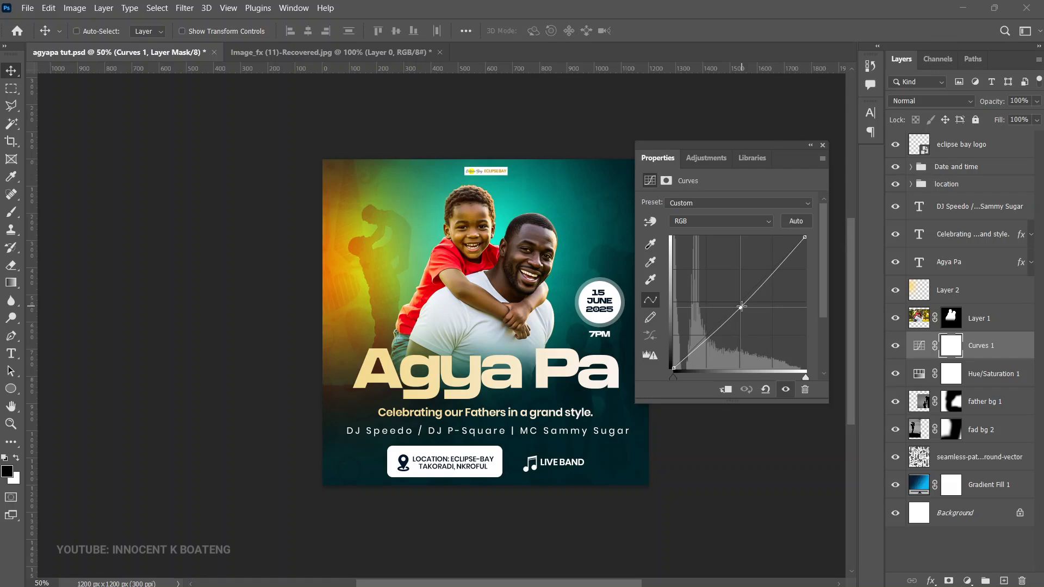
pyautogui.click(581, 398)
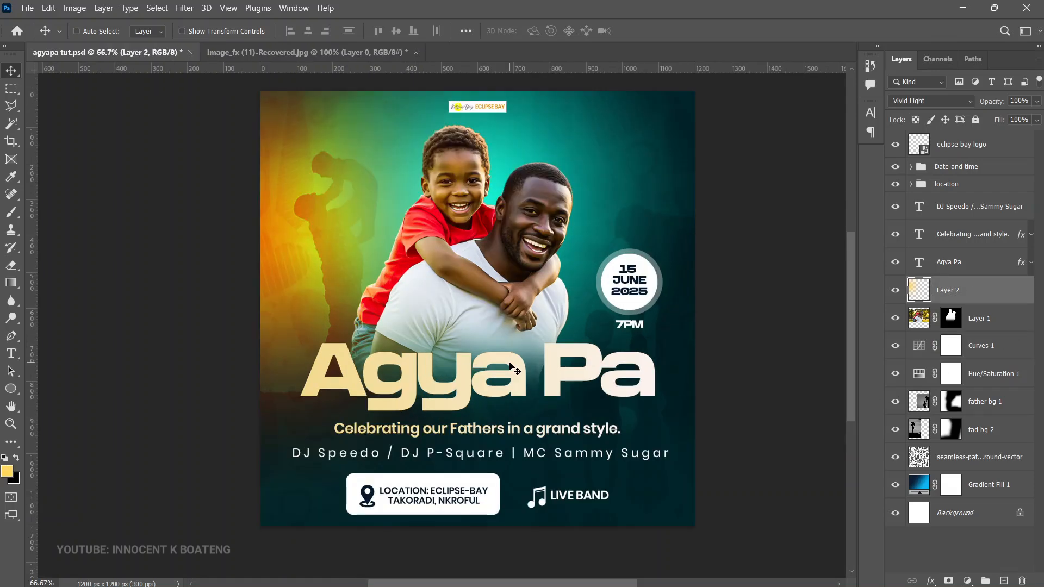
# Step: Compare the glow layer in Normal and Vivid Light blending, leaving it on Vivid Light
pyautogui.scroll(1, 483, 353)
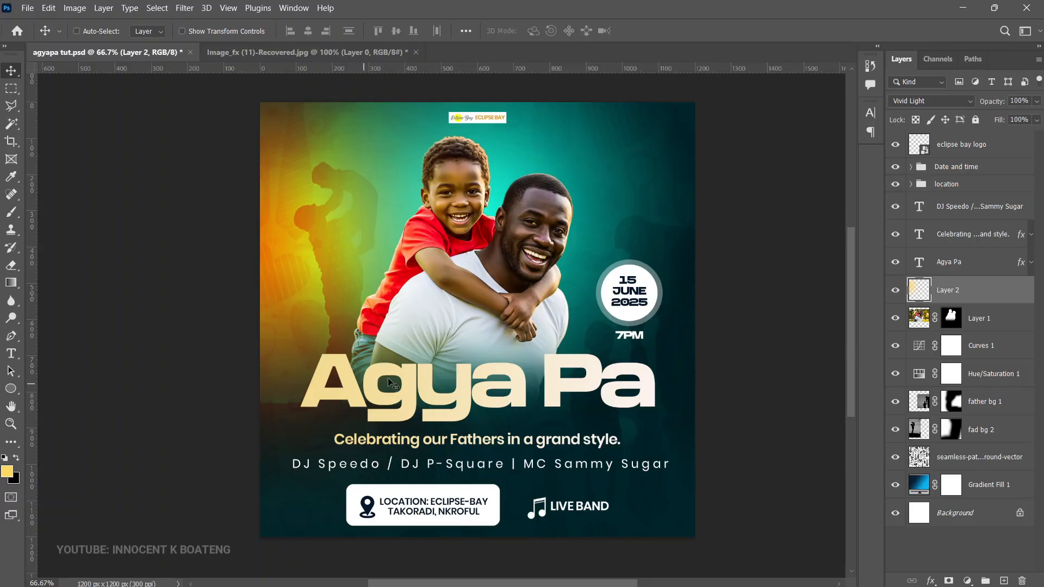
pyautogui.hotkey('shift', 'alt', 'n')
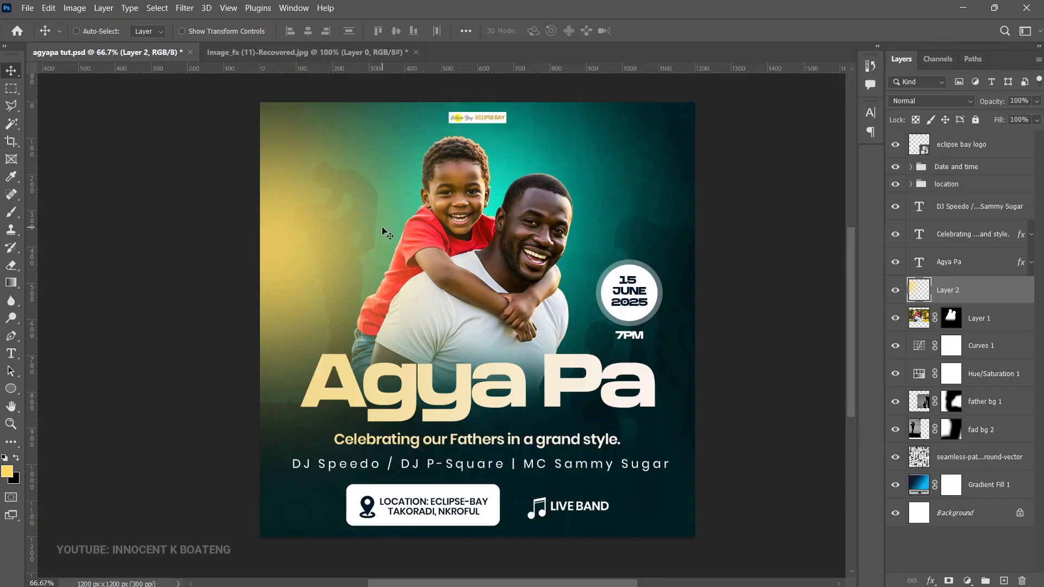
pyautogui.hotkey('shift', 'alt', 'v')
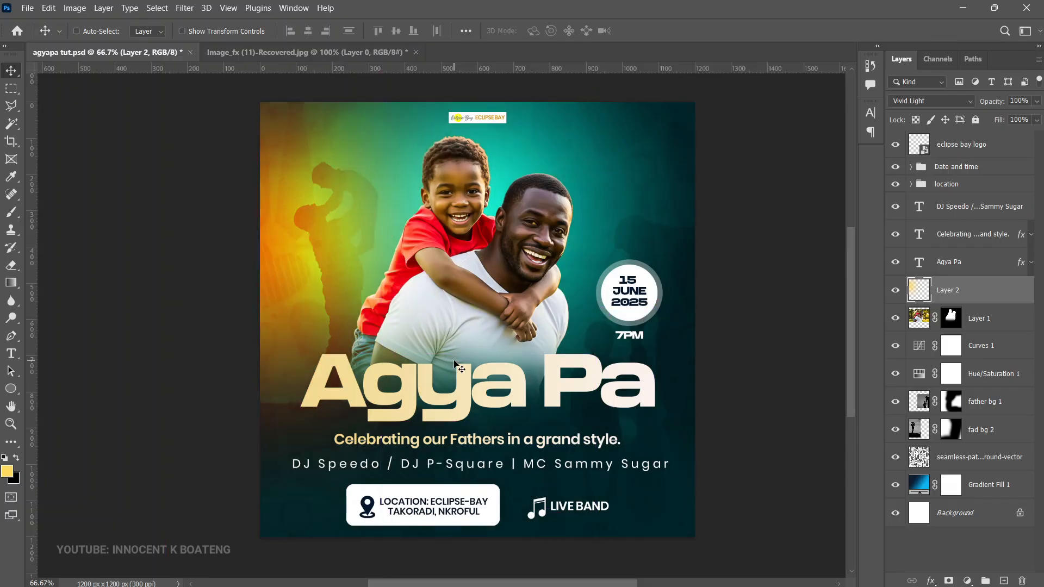
# Step: Nudge the DJ line-up text slightly down and save the document
pyautogui.moveTo(576, 478); pyautogui.dragTo(578, 480)
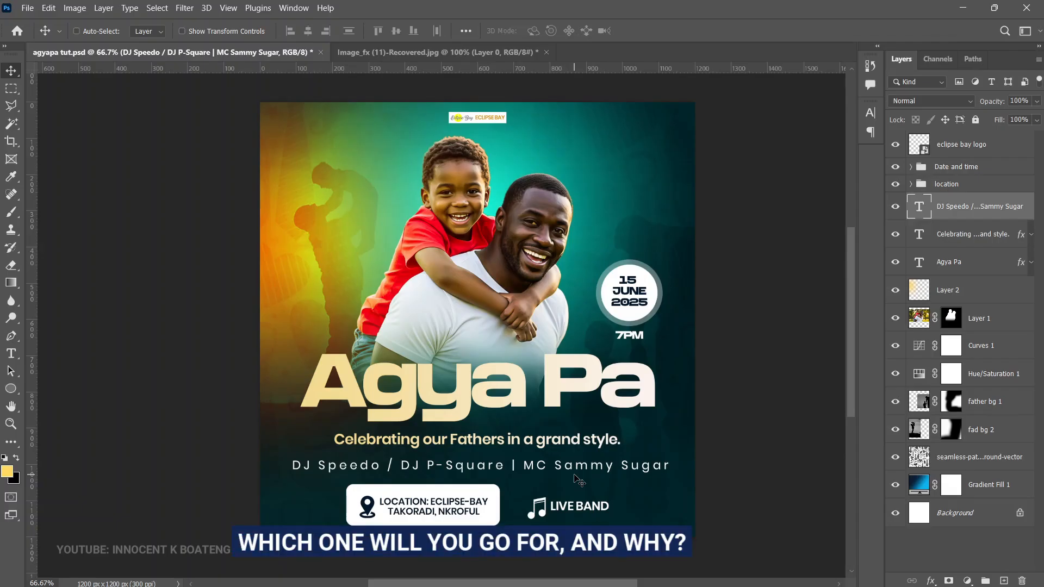
pyautogui.hotkey('ctrl', 's')
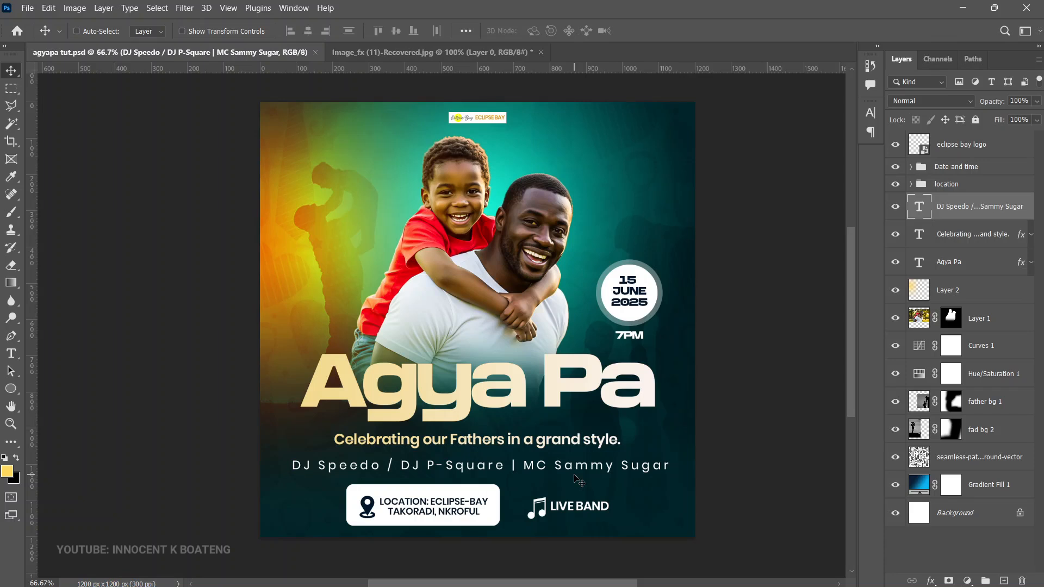